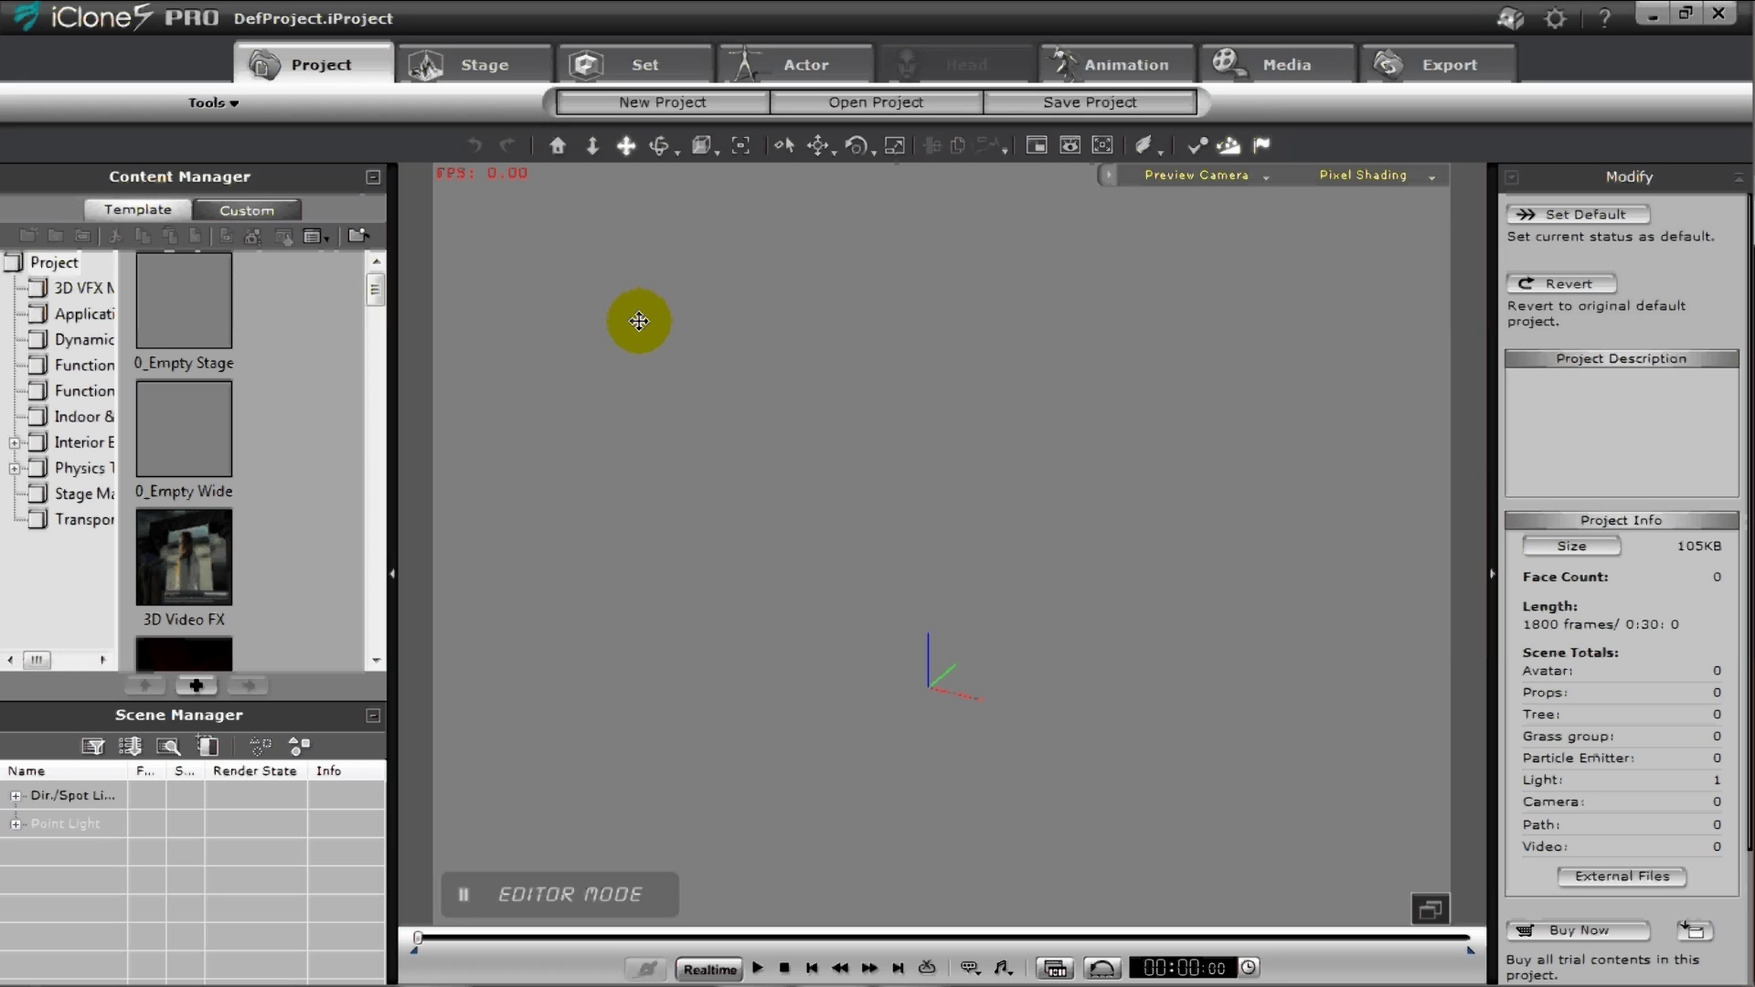
# Add the Box_001 block from the Props > 3D Blocks templates to the scene
pyautogui.click(635, 62)
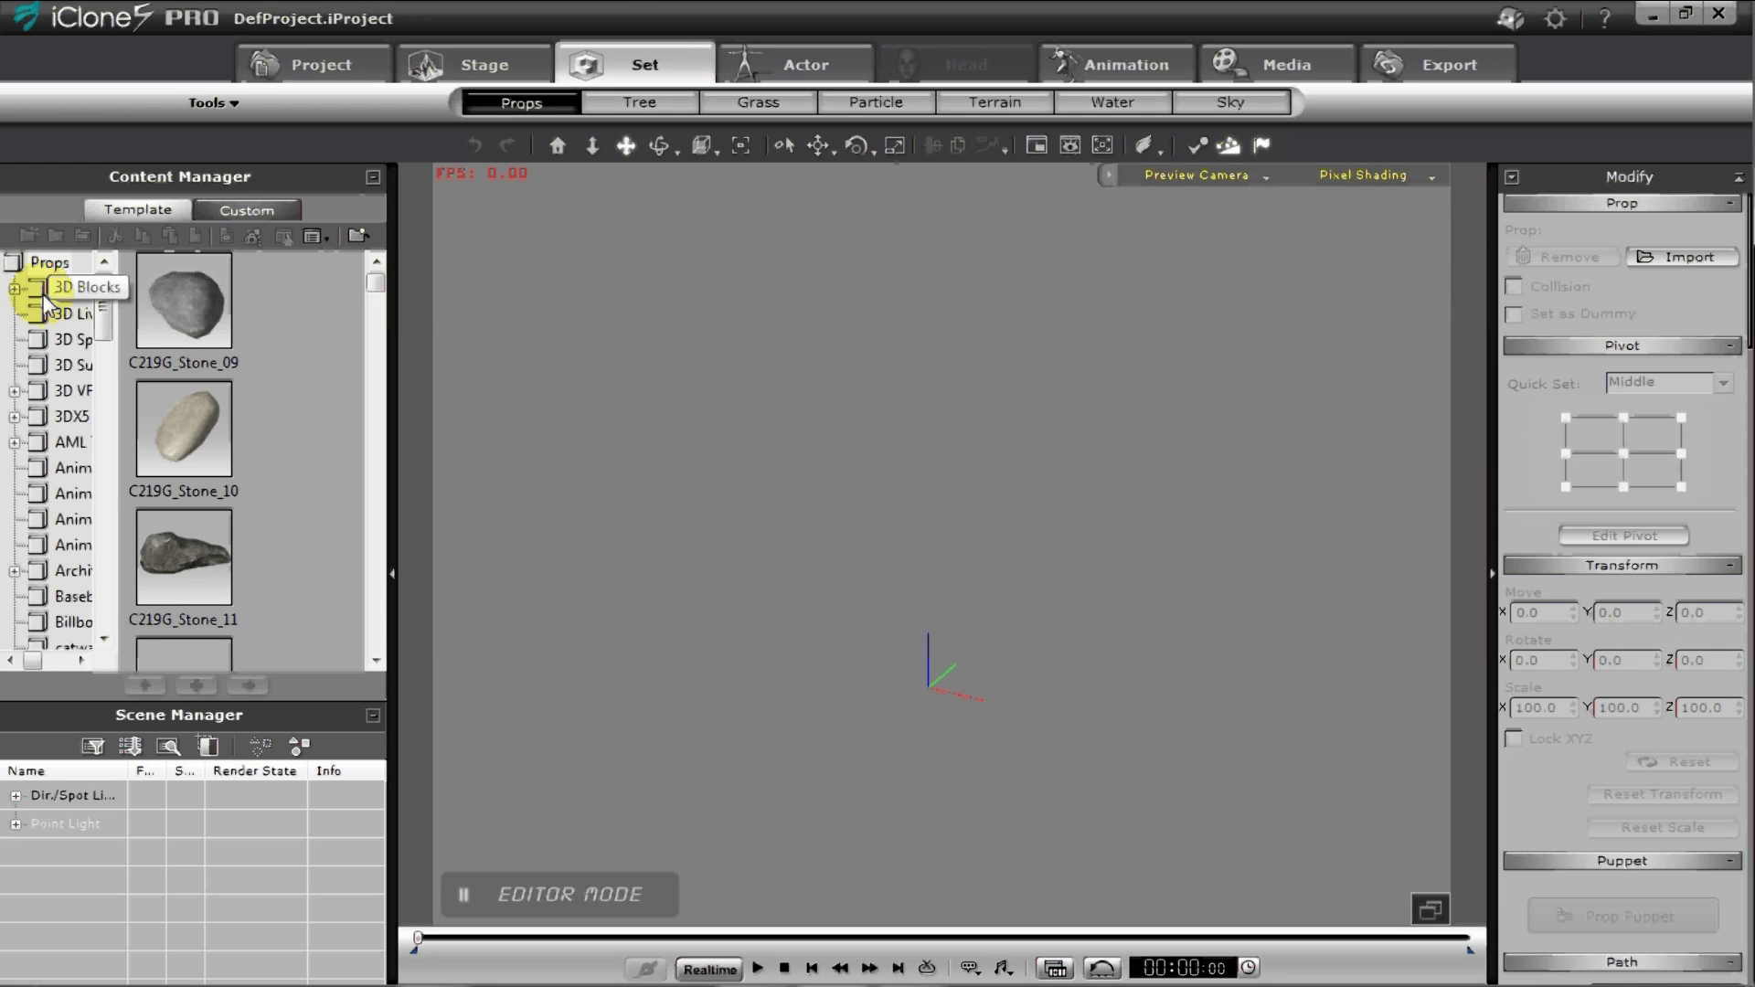
pyautogui.click(44, 291)
pyautogui.click(372, 312)
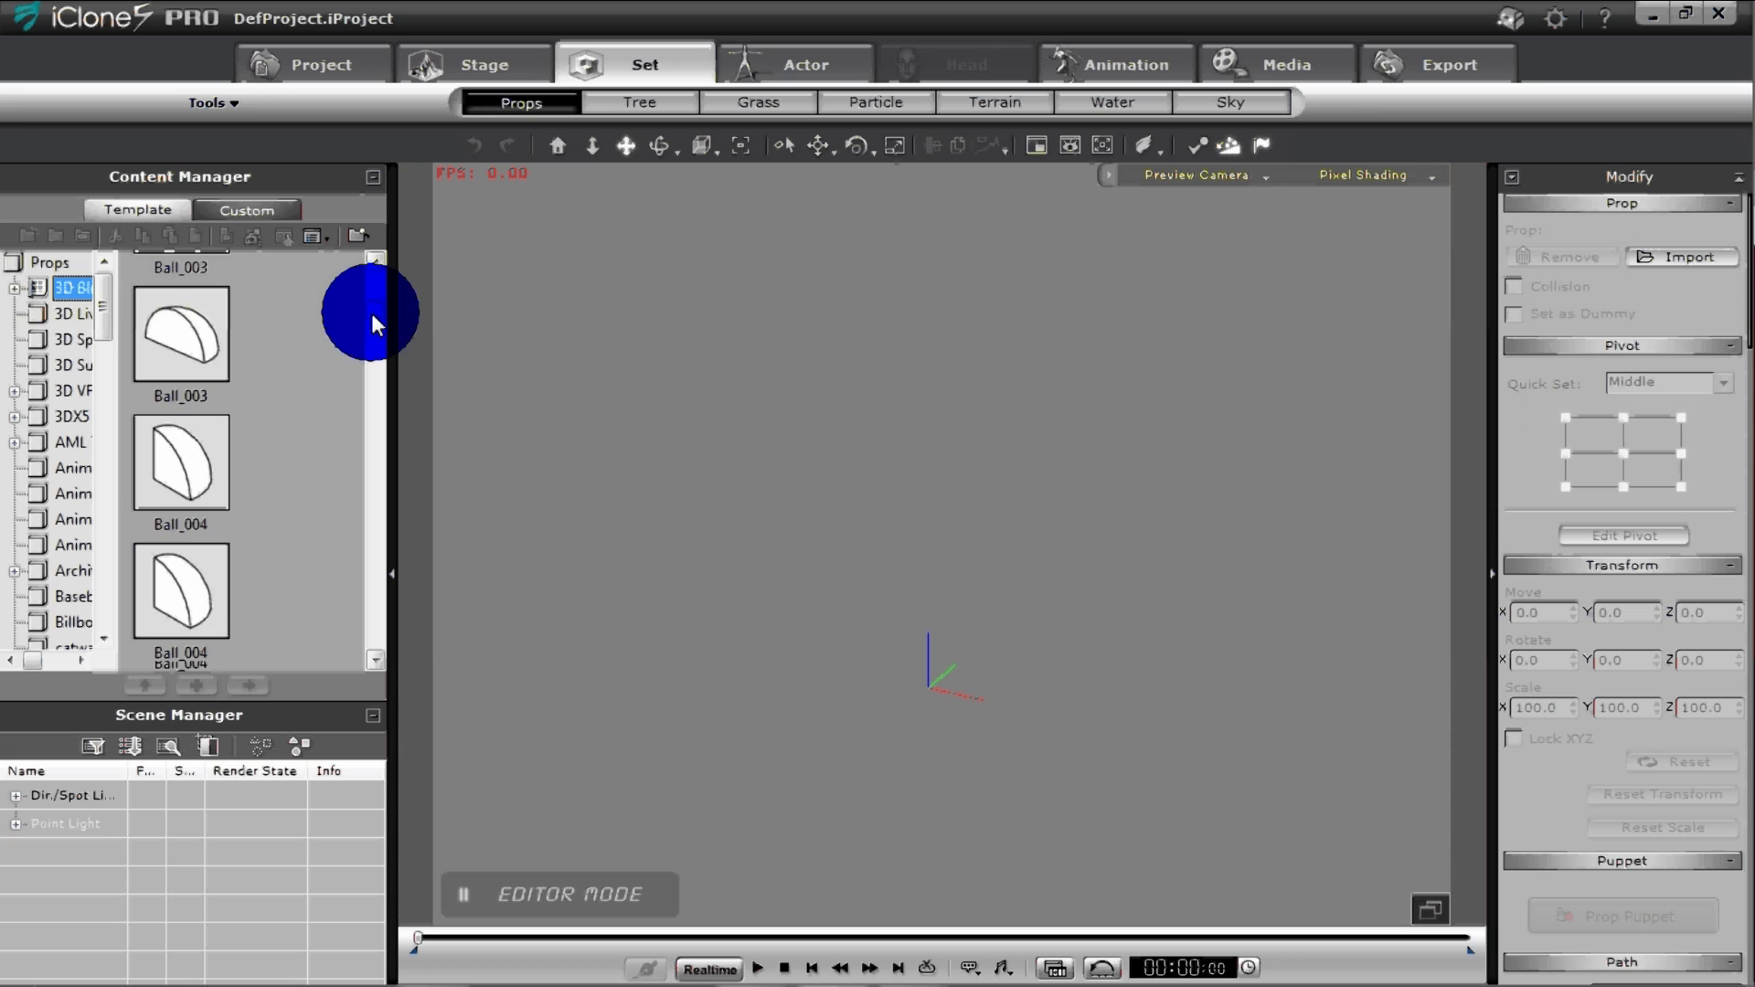
pyautogui.moveTo(372, 313); pyautogui.dragTo(370, 326)
pyautogui.doubleClick(169, 457)
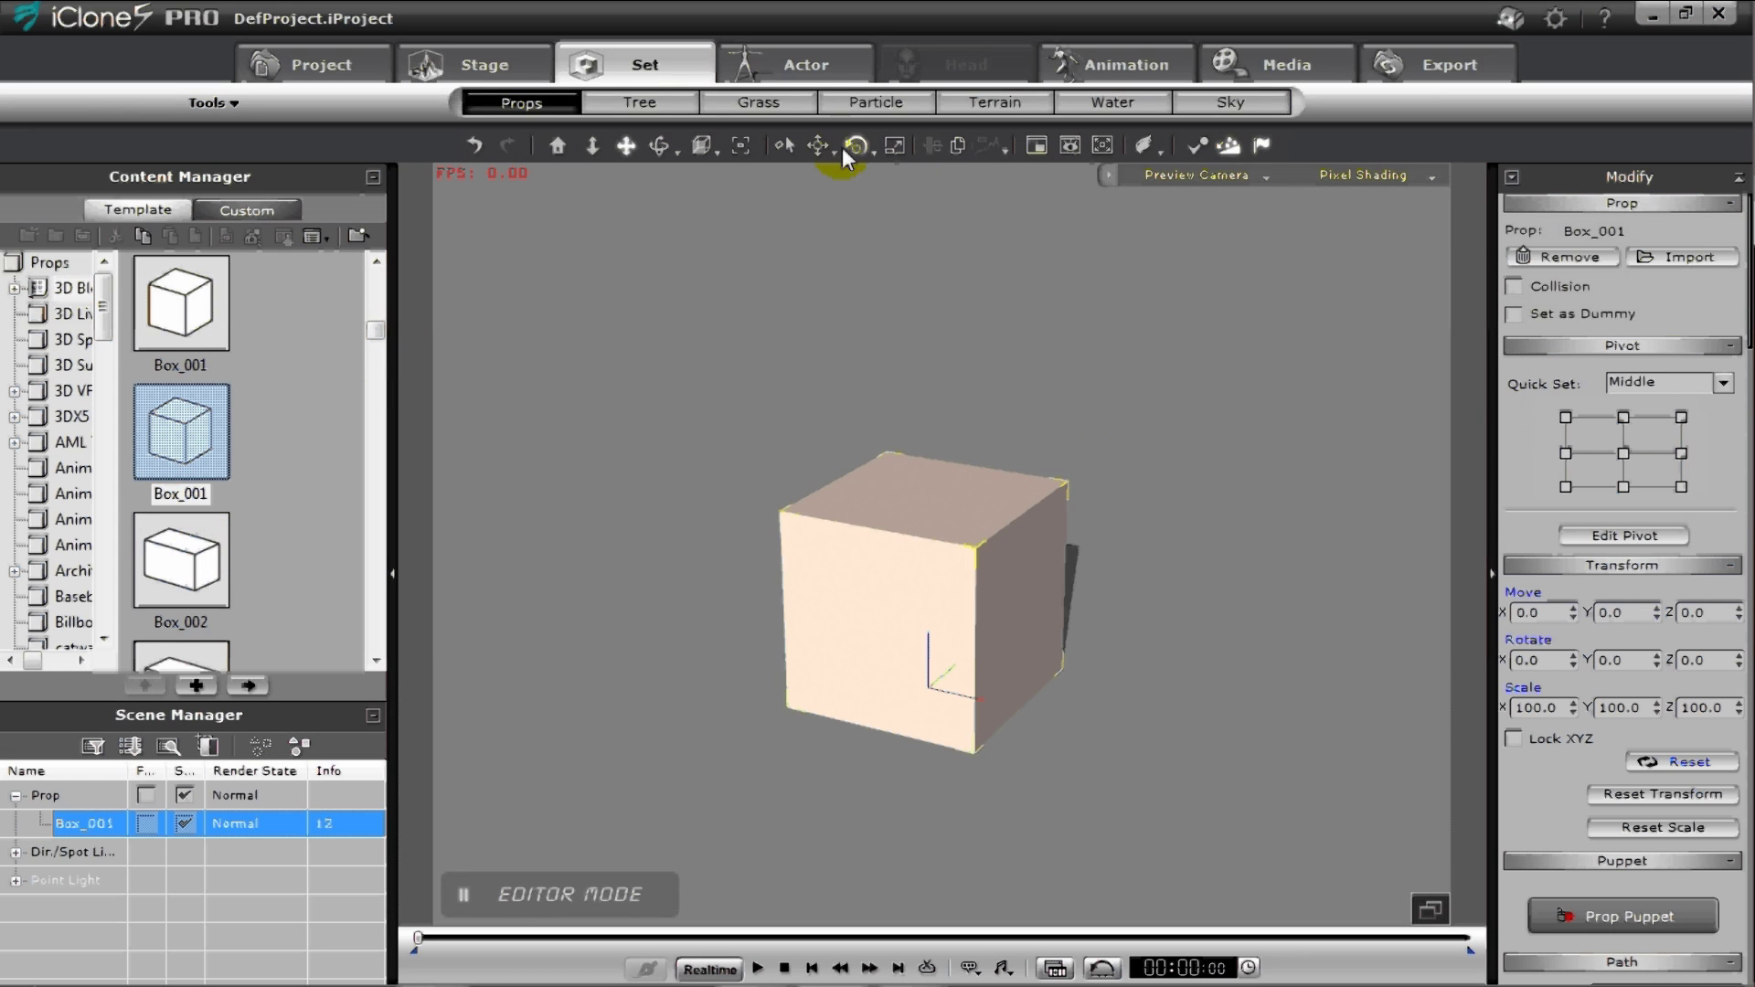
# Scale the box into a tall, thin slab (100, 9.7, 212) along Z and Y
pyautogui.click(893, 144)
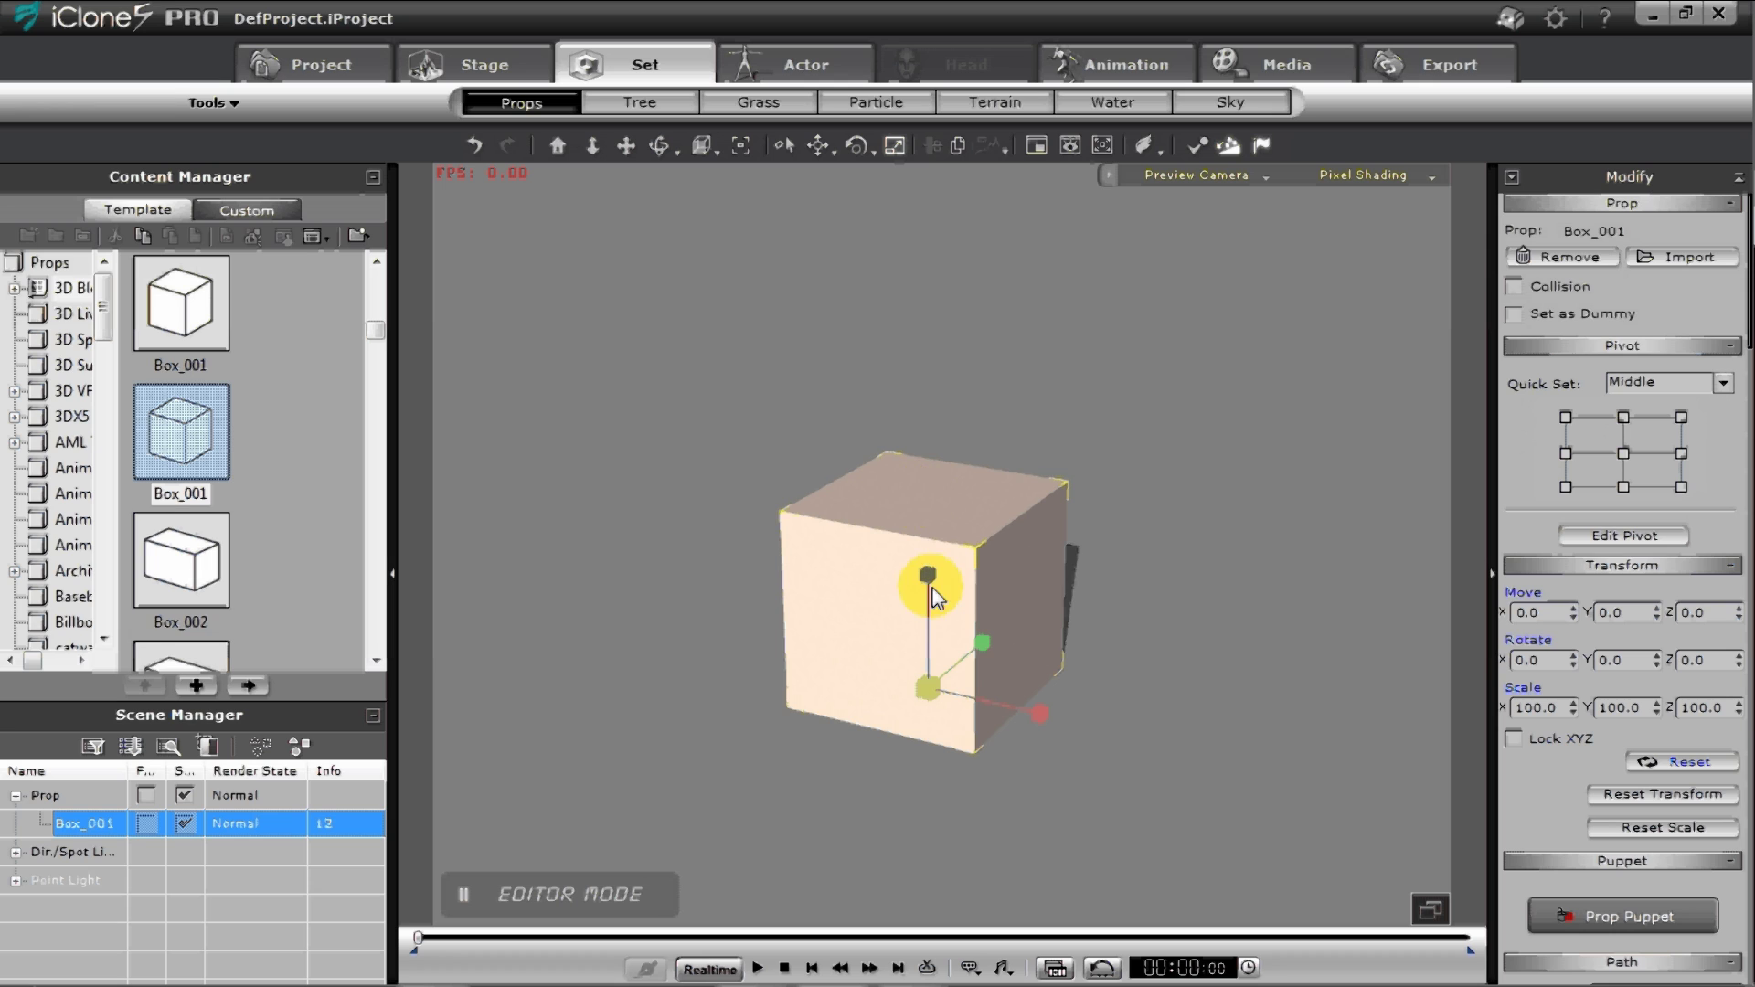
pyautogui.moveTo(925, 577); pyautogui.dragTo(900, 297)
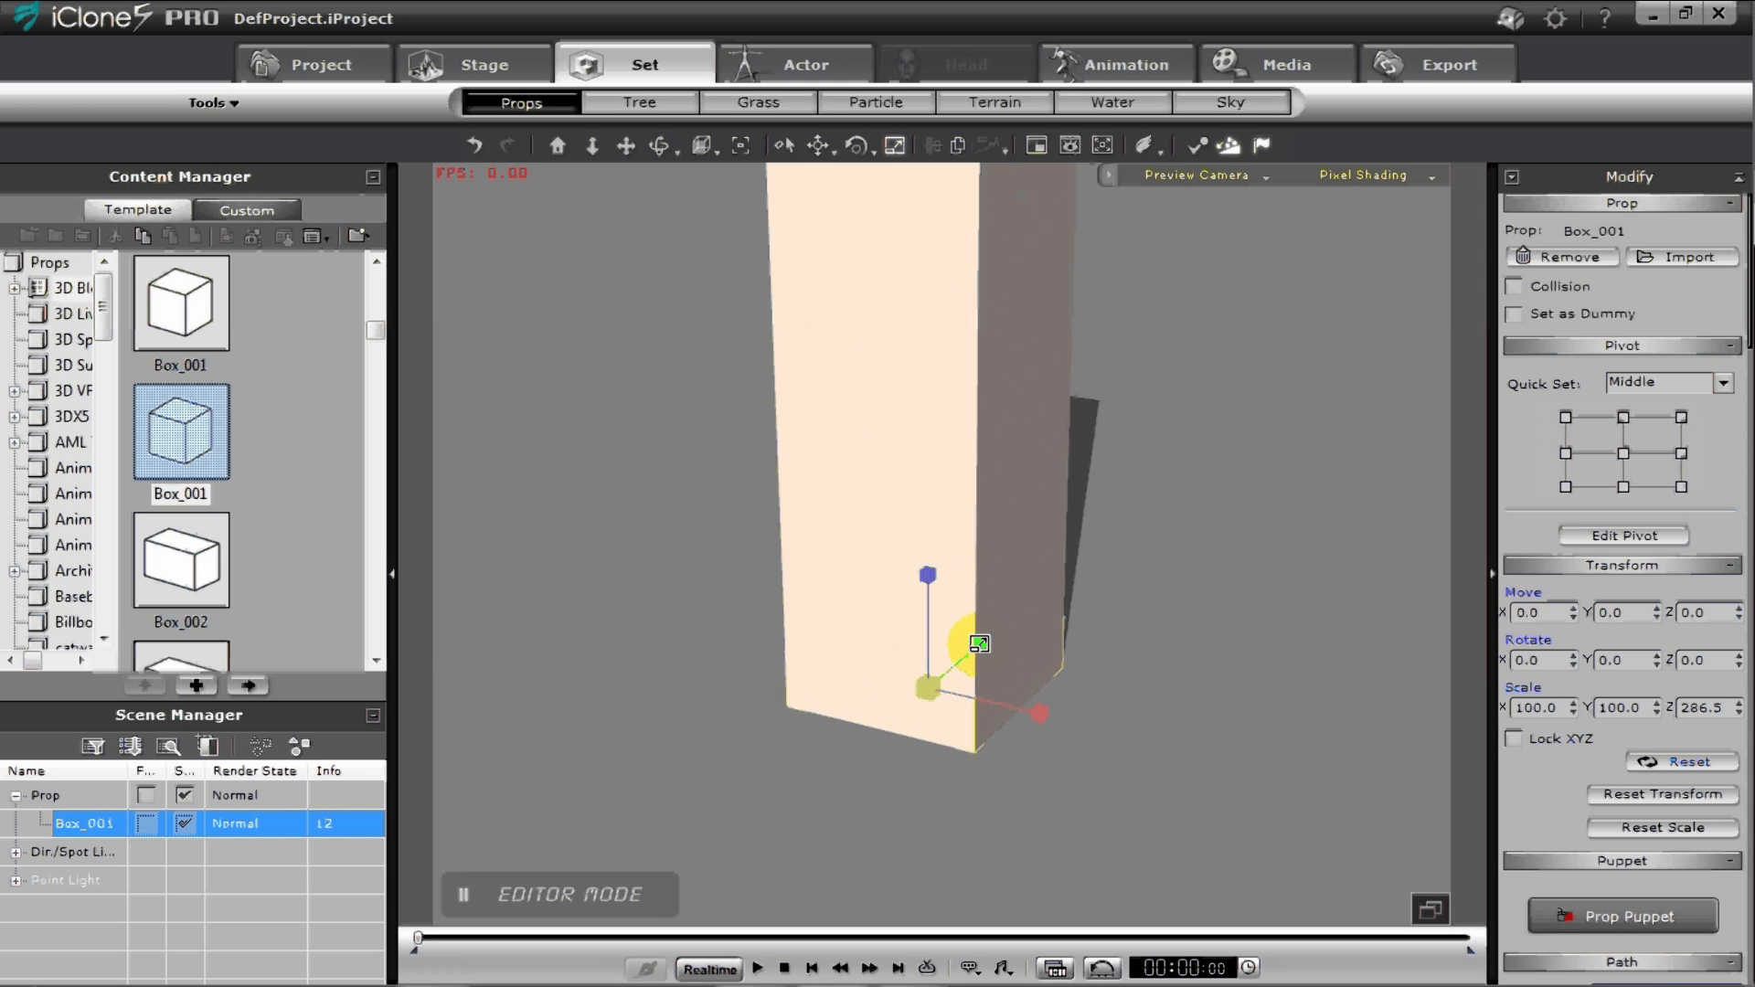
pyautogui.moveTo(983, 644); pyautogui.dragTo(589, 774)
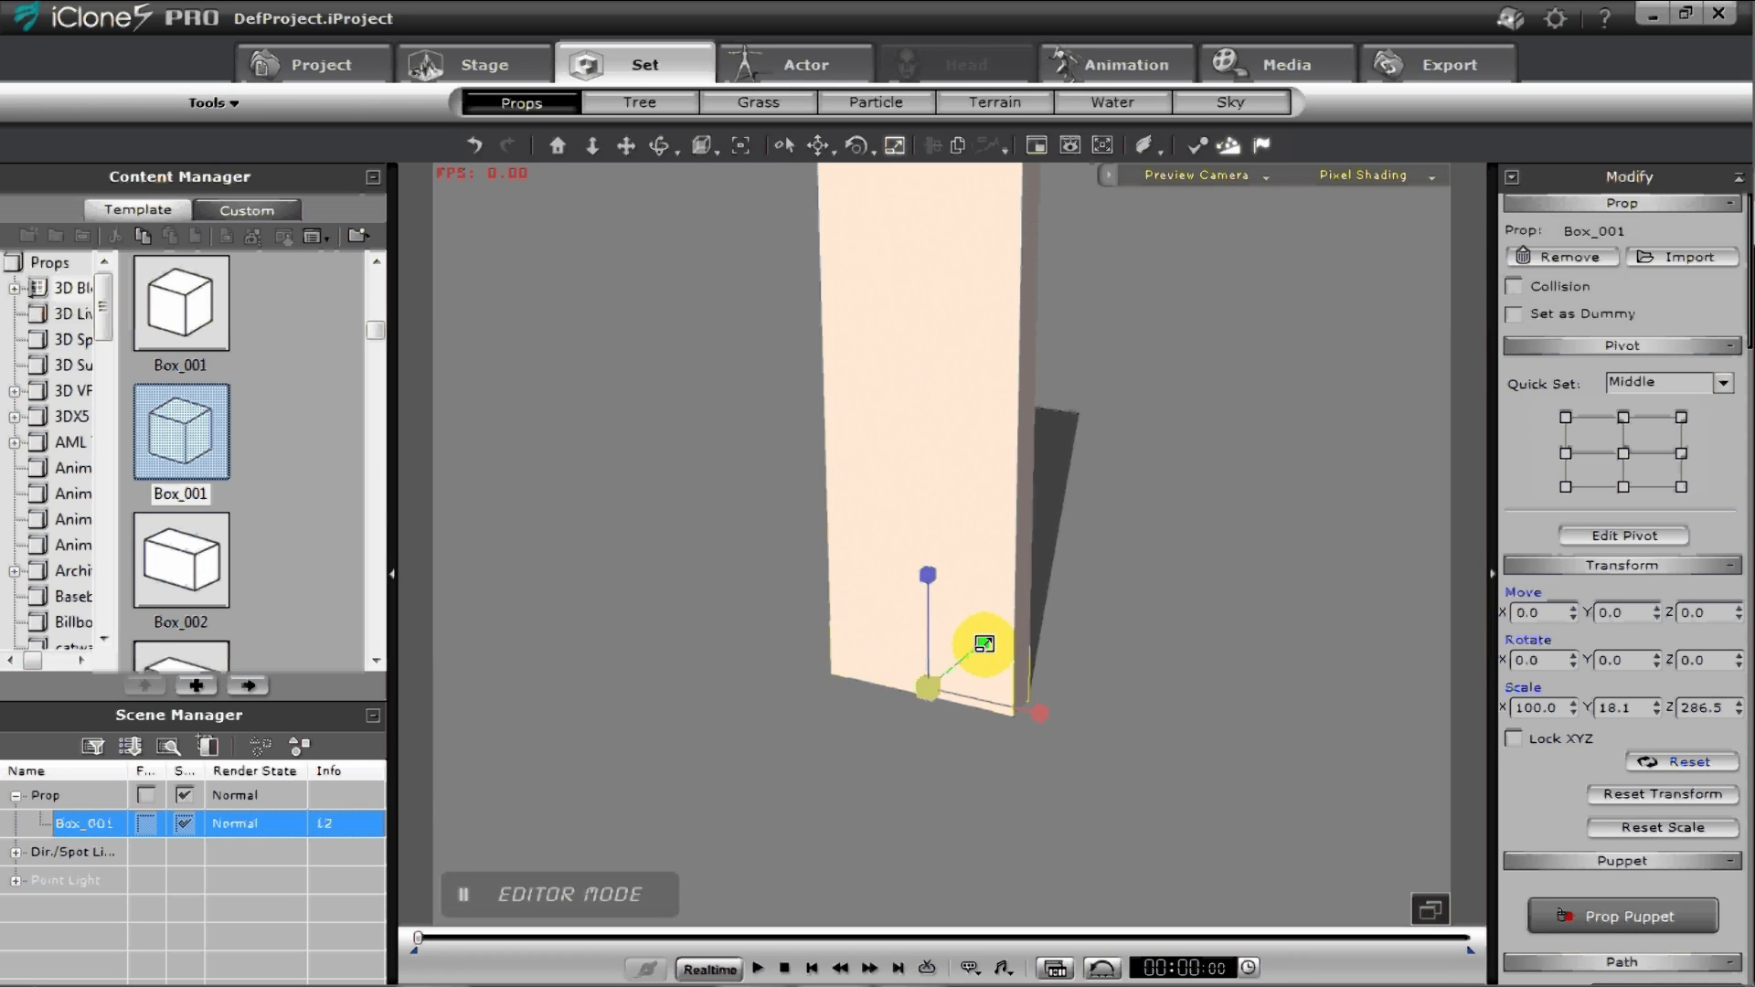
pyautogui.moveTo(981, 643); pyautogui.dragTo(852, 678)
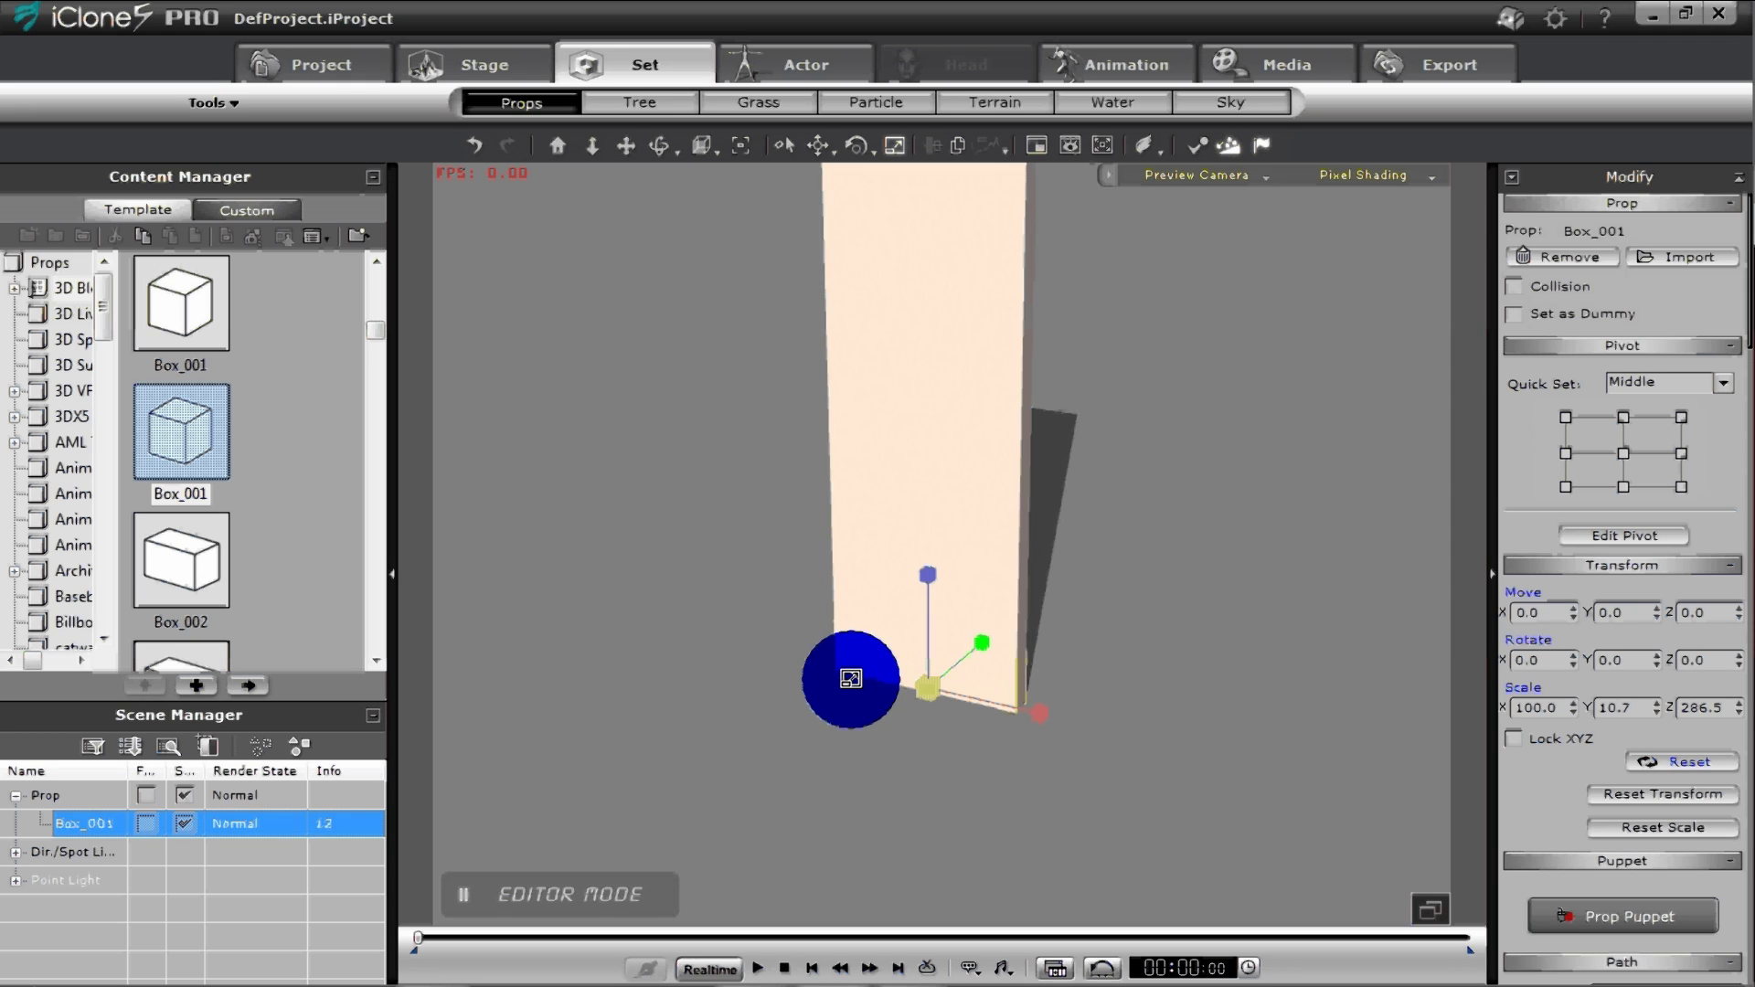
pyautogui.click(626, 146)
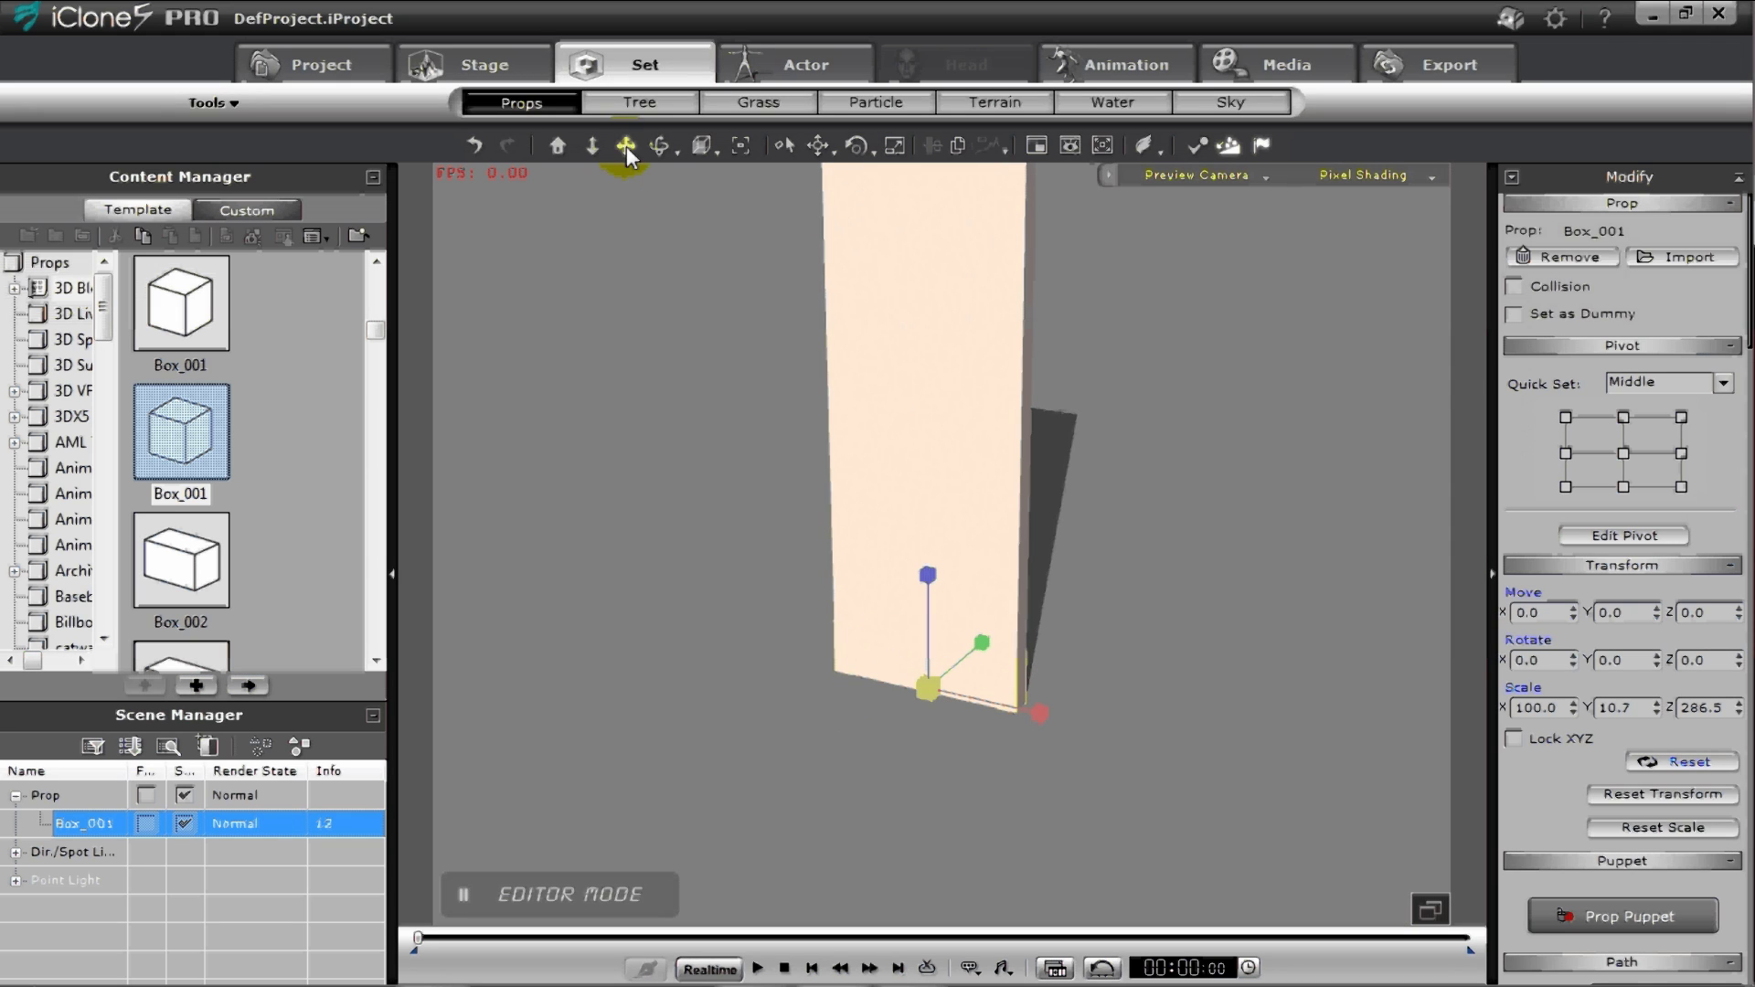
pyautogui.moveTo(815, 387); pyautogui.dragTo(782, 471)
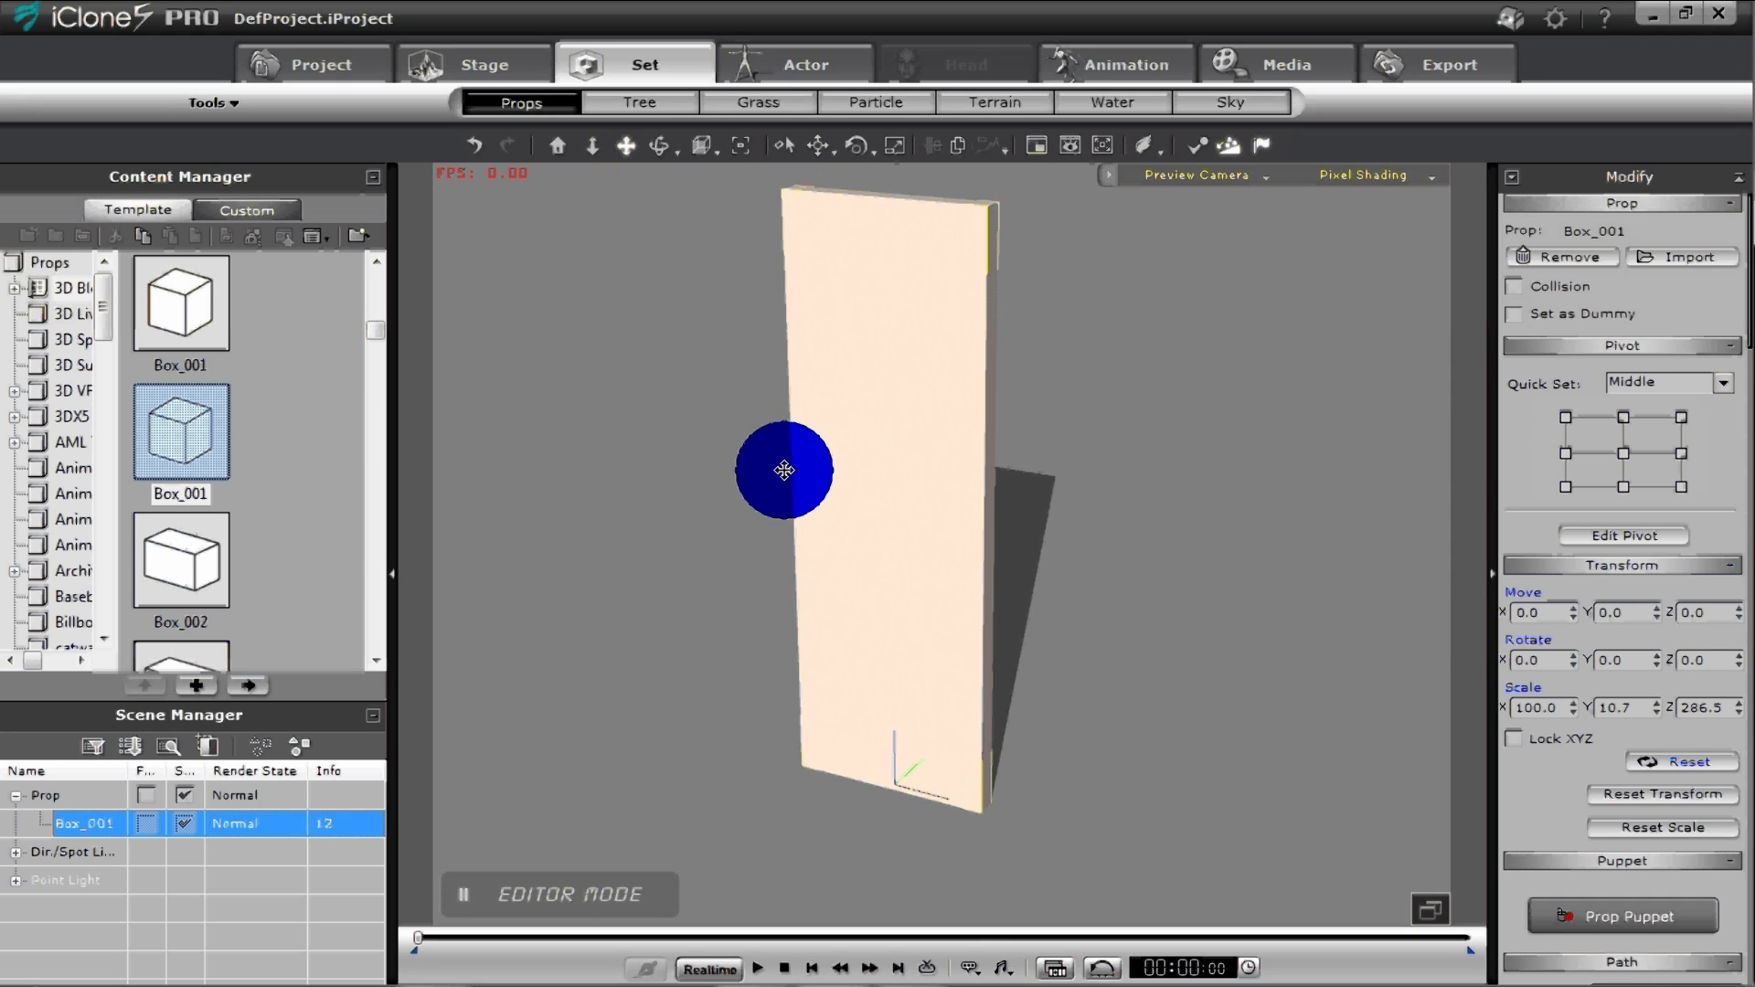
pyautogui.click(893, 147)
pyautogui.moveTo(894, 674); pyautogui.dragTo(925, 727)
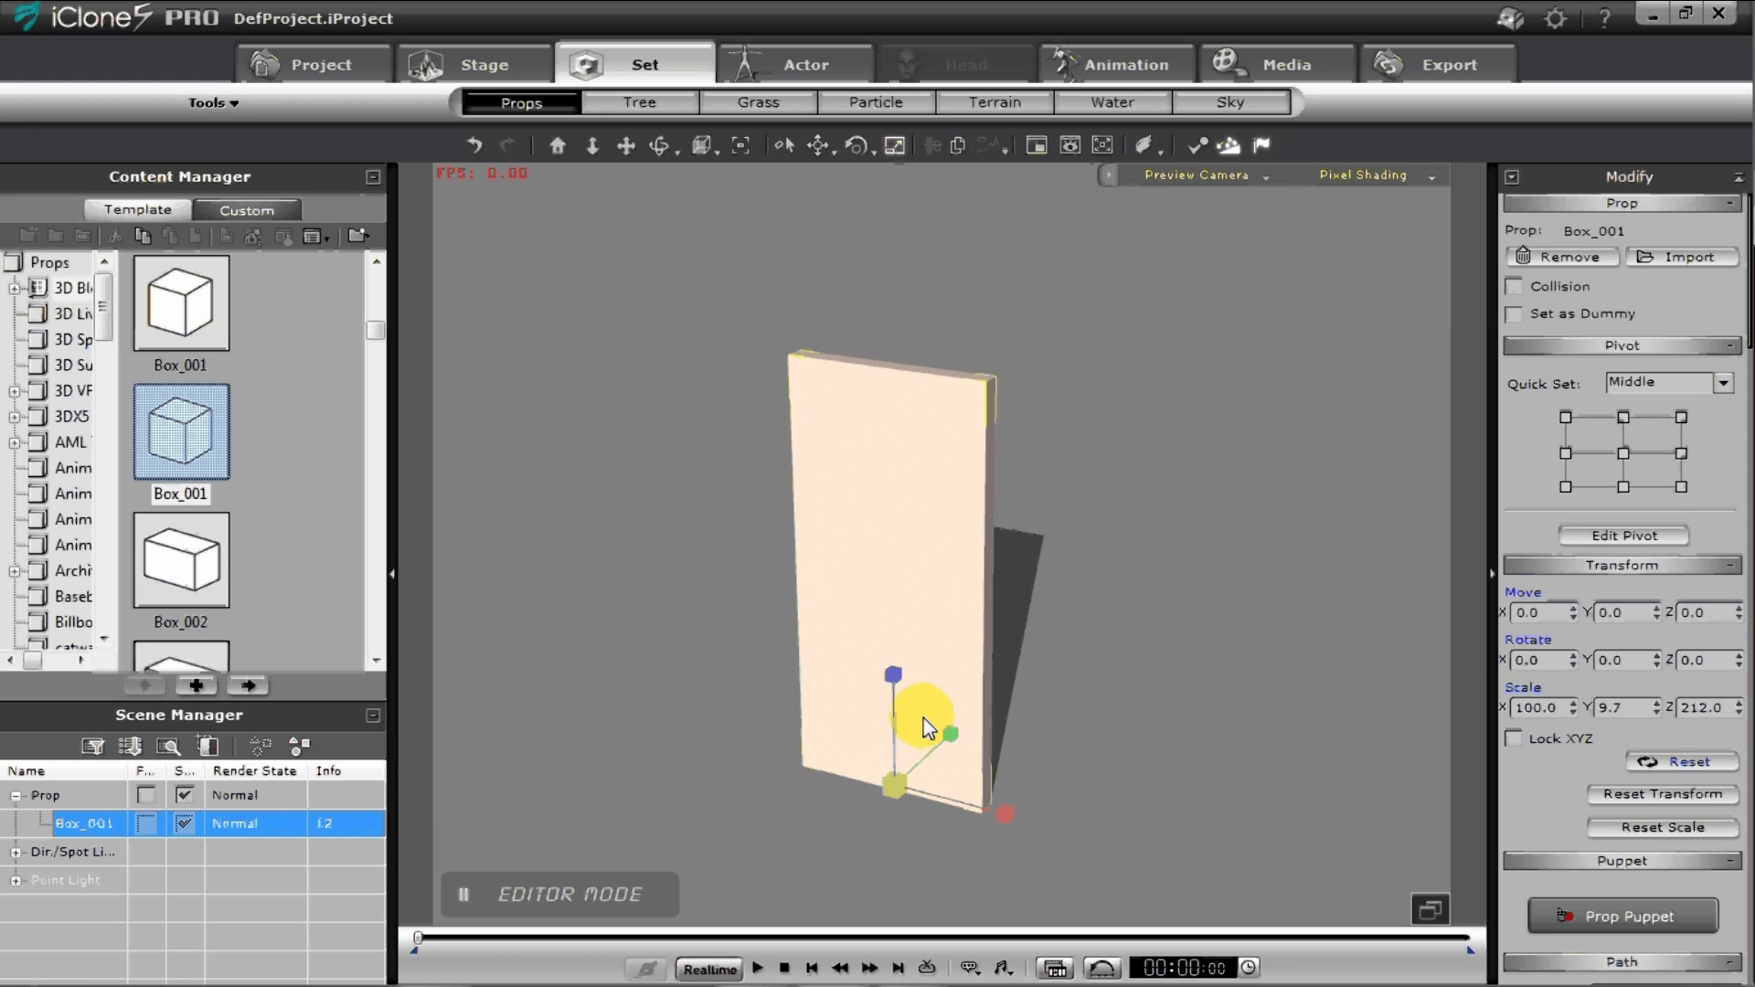
# Use Reset Transform so the slab's X, Y and Z scale all read 100
pyautogui.click(1636, 795)
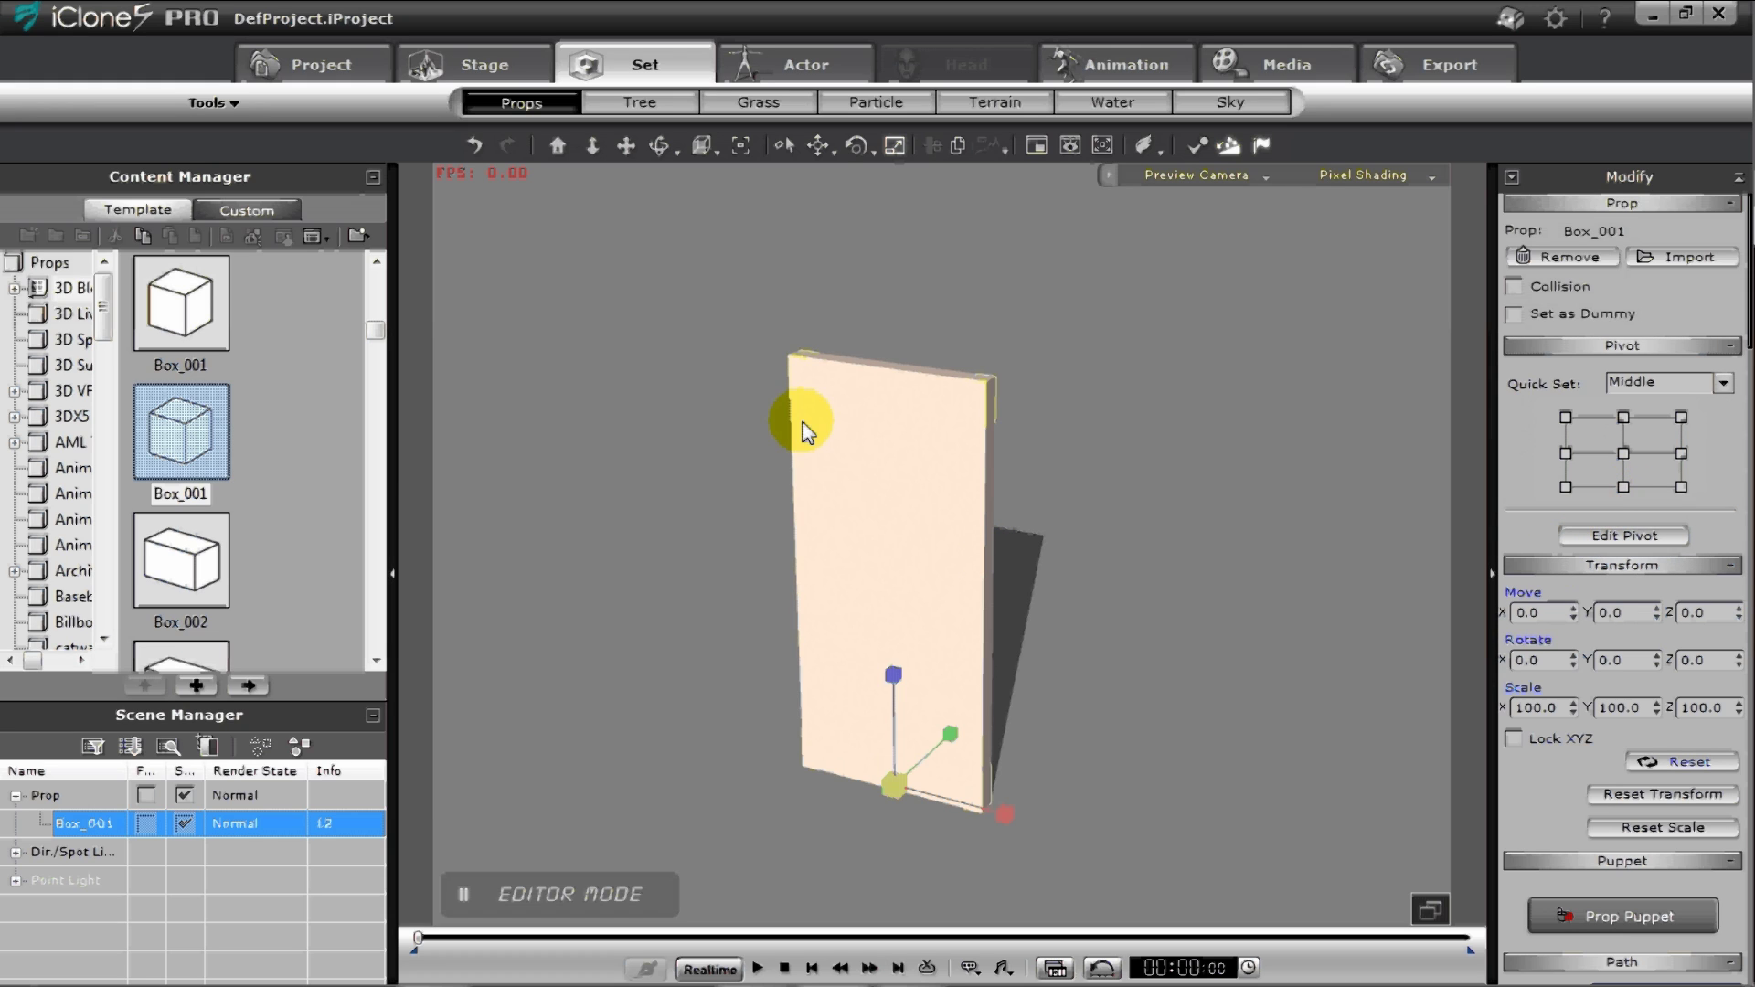
# Try rotating the slab around its vertical axis, then undo the test rotation
pyautogui.click(856, 143)
pyautogui.moveTo(951, 822)
pyautogui.mouseDown()
pyautogui.moveTo(924, 826)
pyautogui.moveTo(862, 728)
pyautogui.moveTo(1033, 819)
pyautogui.moveTo(936, 835)
pyautogui.moveTo(847, 834)
pyautogui.moveTo(1033, 829)
pyautogui.moveTo(924, 829)
pyautogui.moveTo(1021, 725)
pyautogui.moveTo(950, 835)
pyautogui.mouseUp()
pyautogui.click(475, 144)
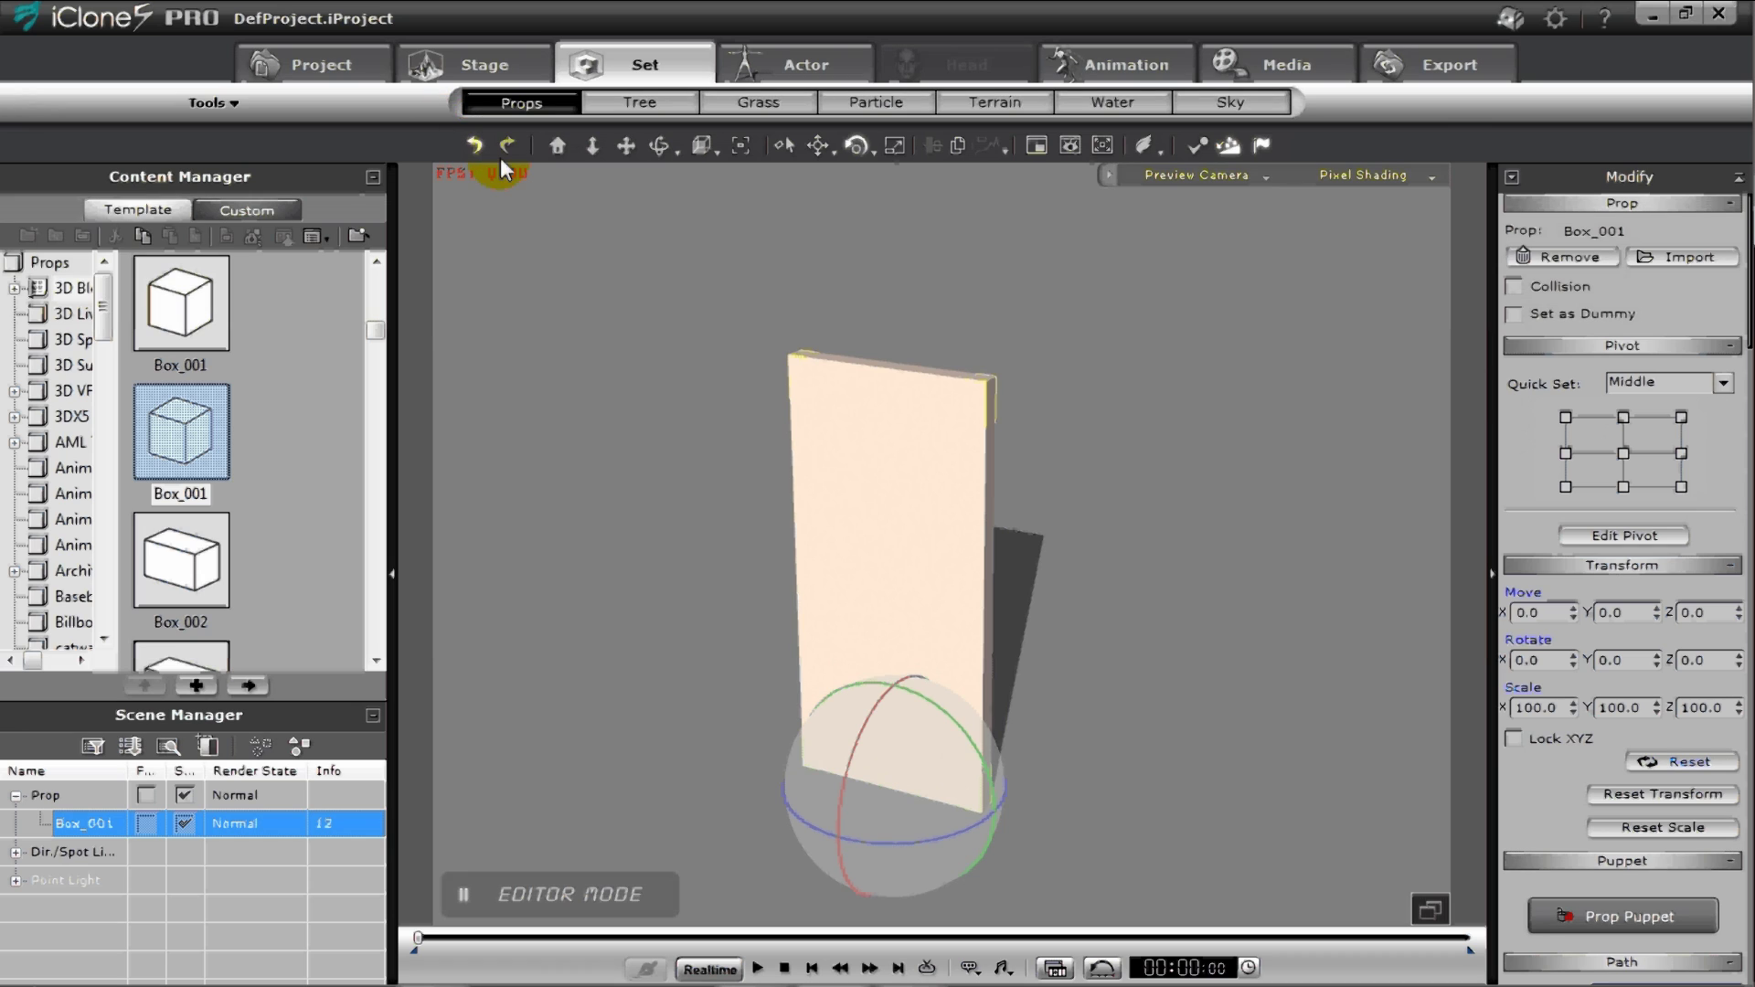
# Set the pivot to the bottom-left edge, verify the hinge swing, then open the Timeline
pyautogui.click(1567, 489)
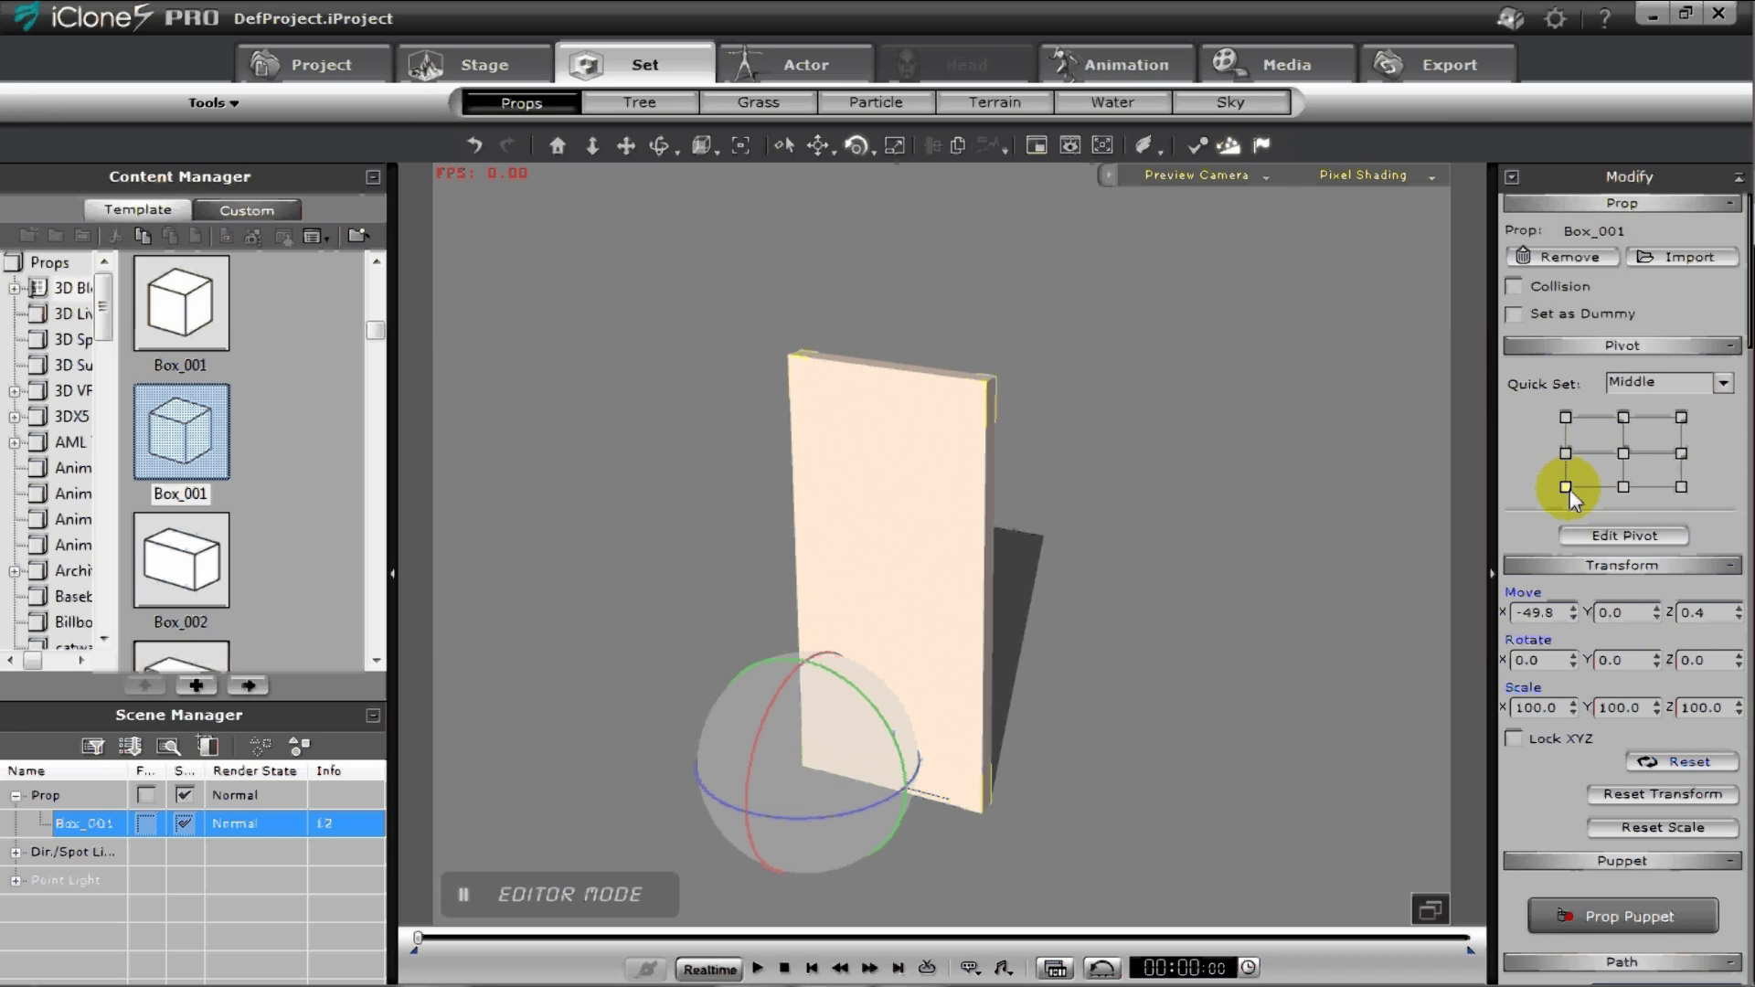
pyautogui.click(818, 146)
pyautogui.click(865, 155)
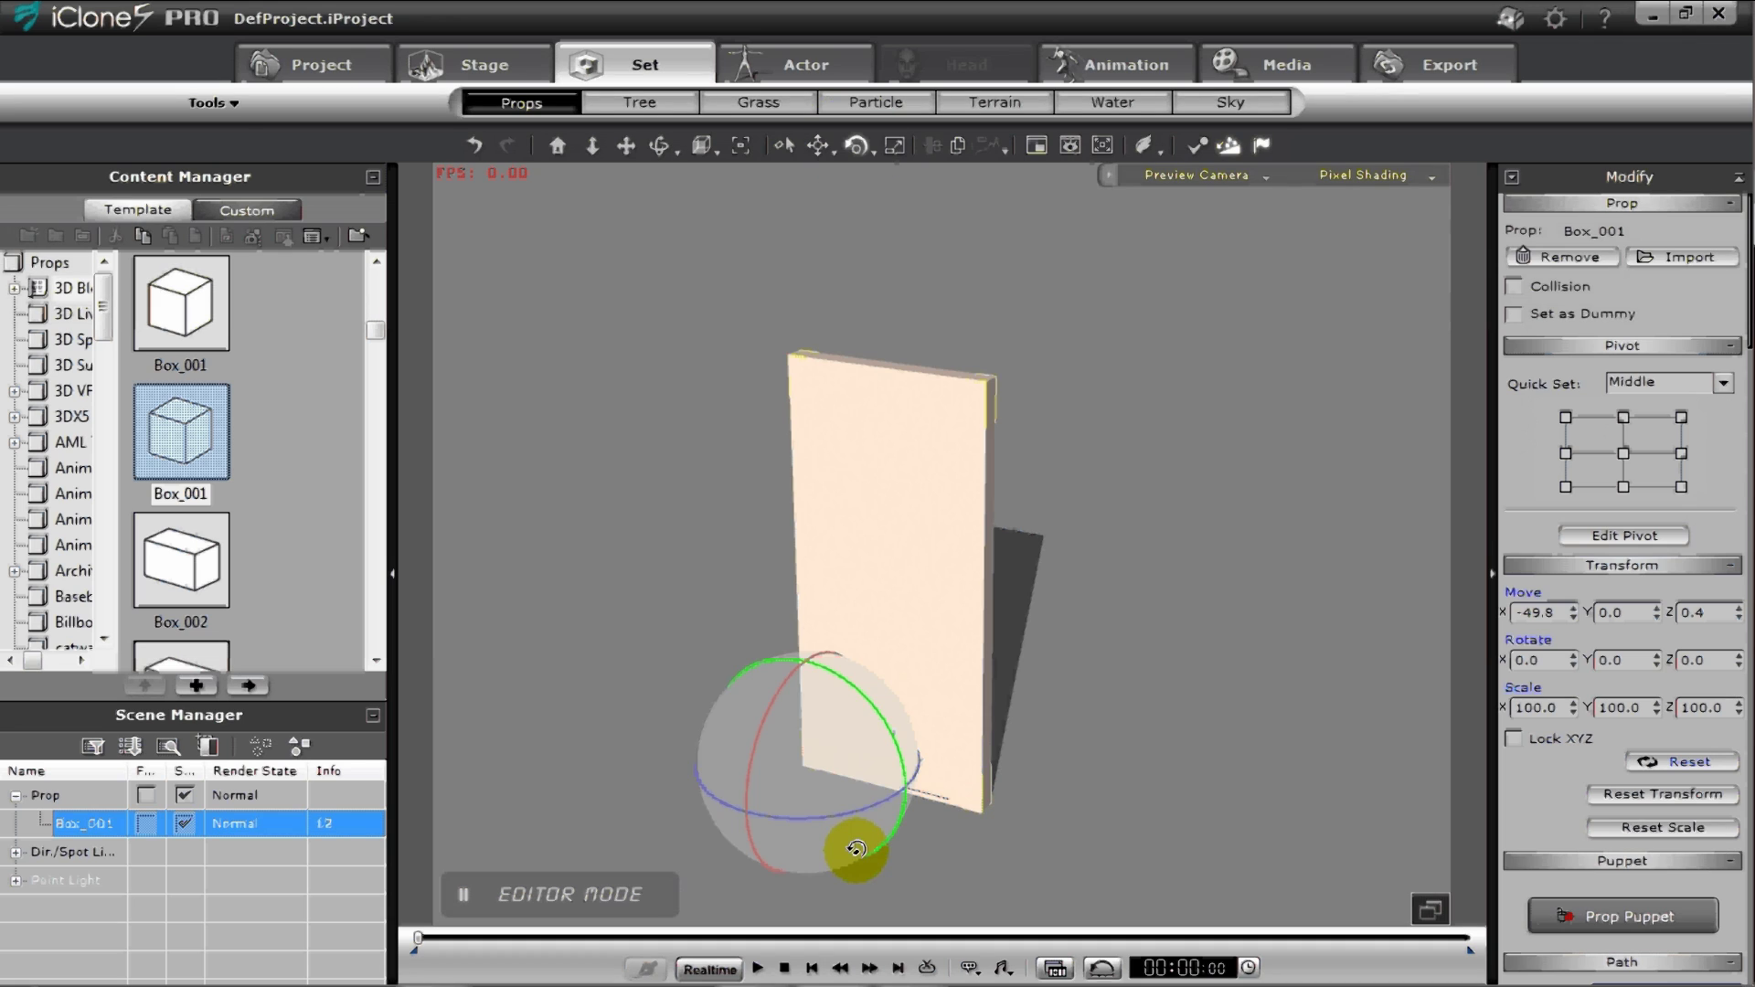
pyautogui.moveTo(855, 850); pyautogui.dragTo(915, 846)
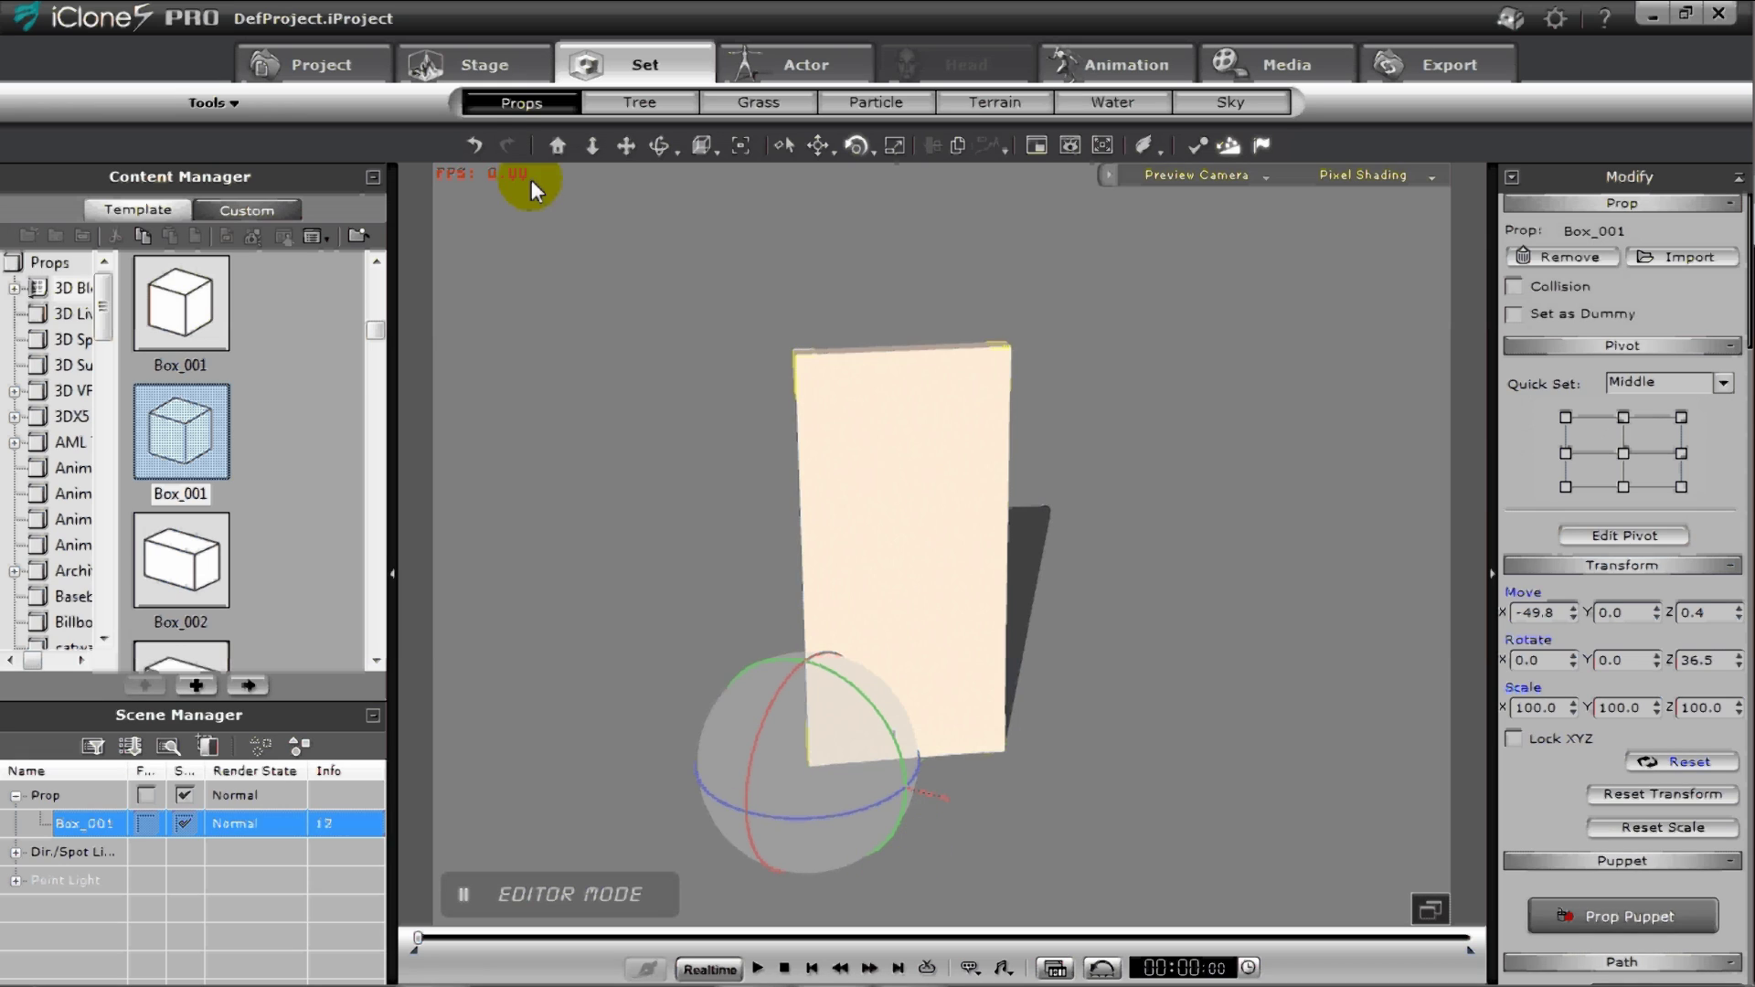
pyautogui.click(477, 143)
pyautogui.click(1054, 967)
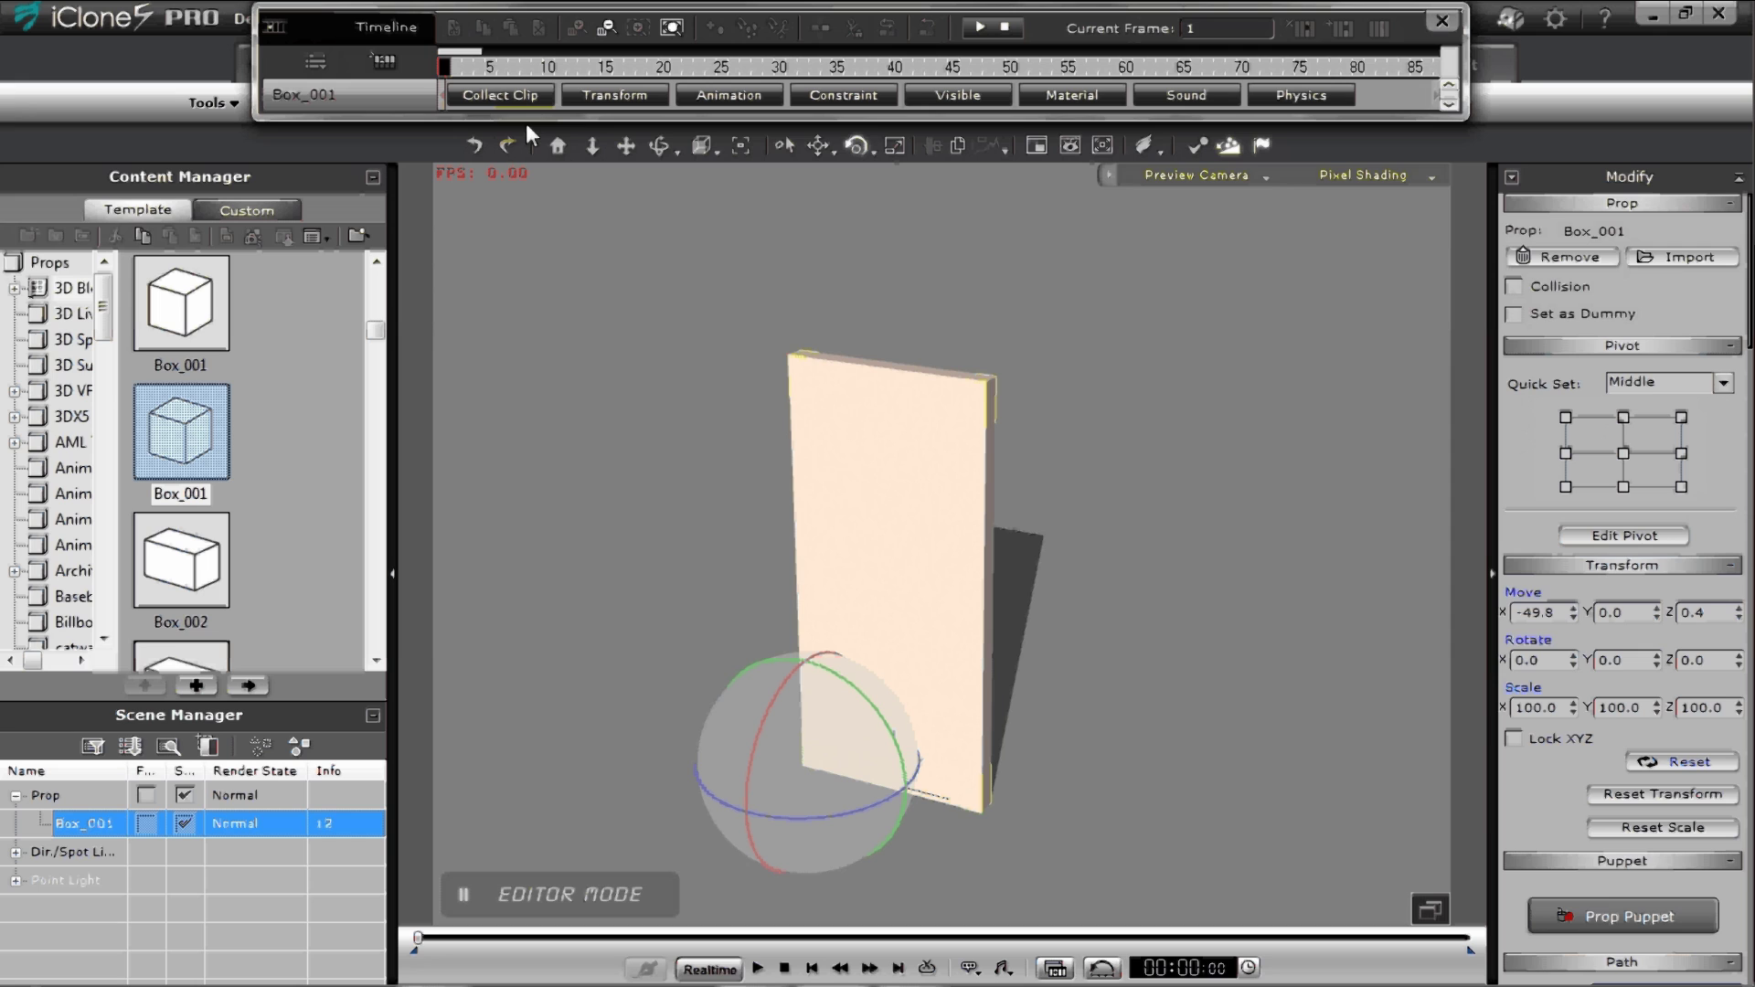
# Key the door rotated 102.3° on Z at frame 50 in the Transform track
pyautogui.click(641, 93)
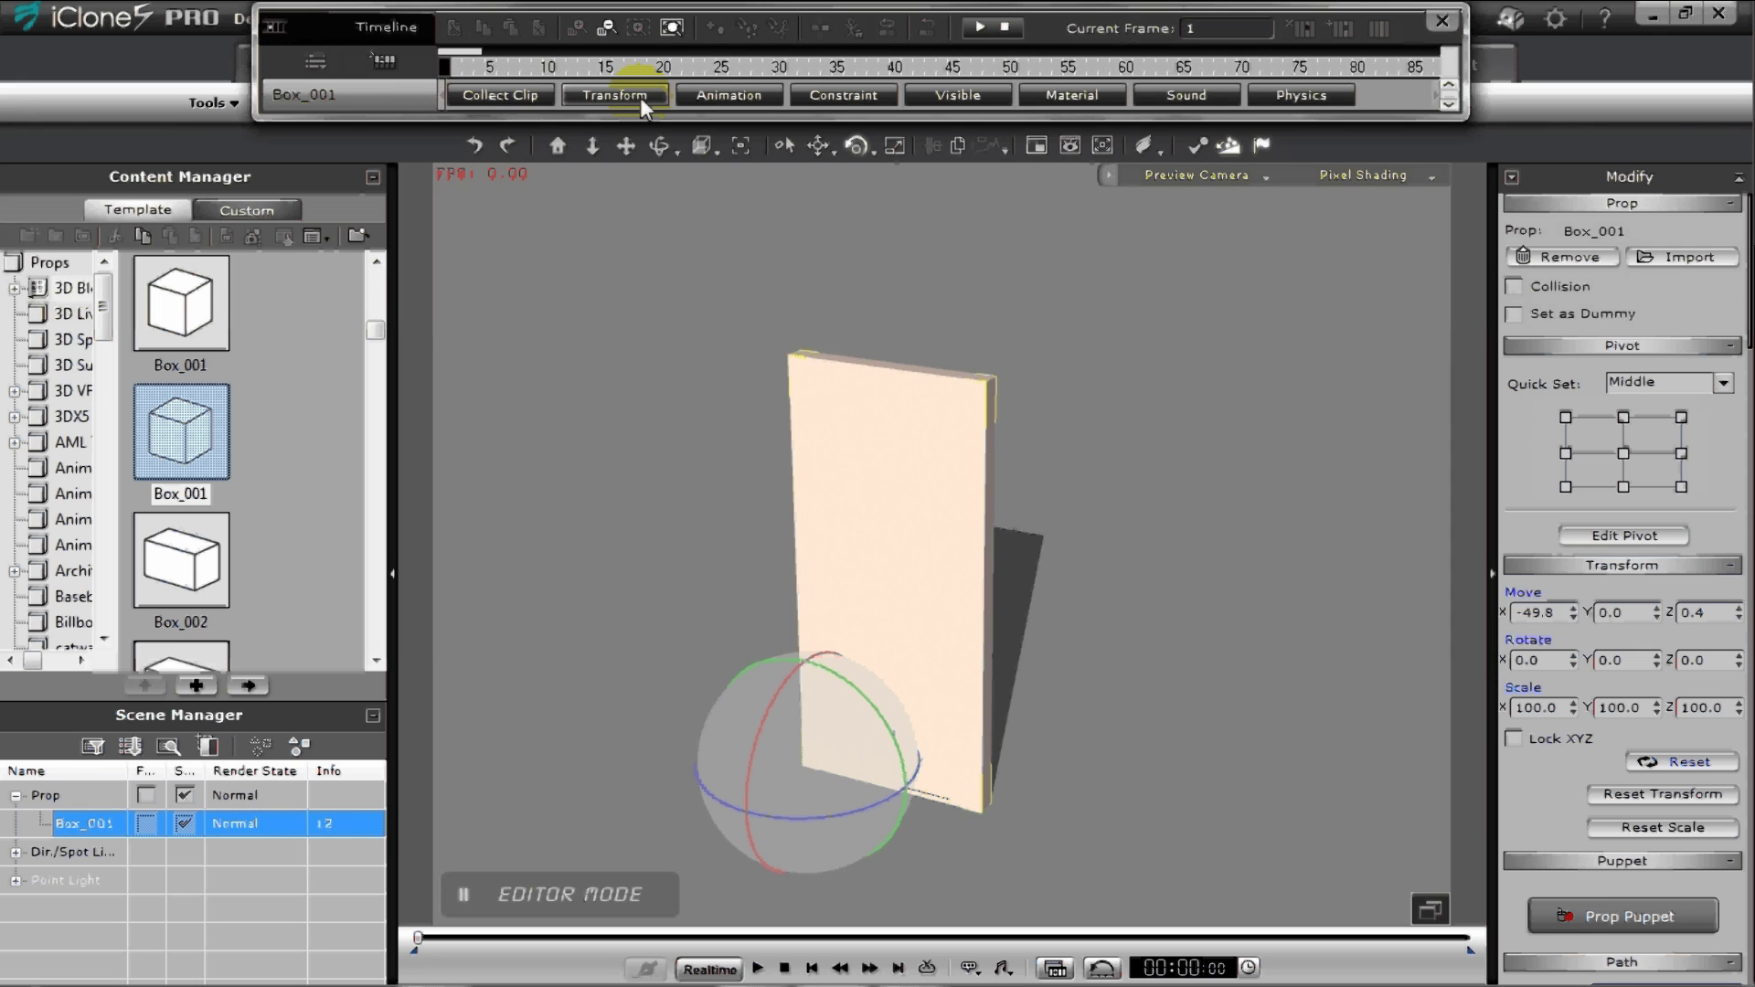
pyautogui.click(442, 122)
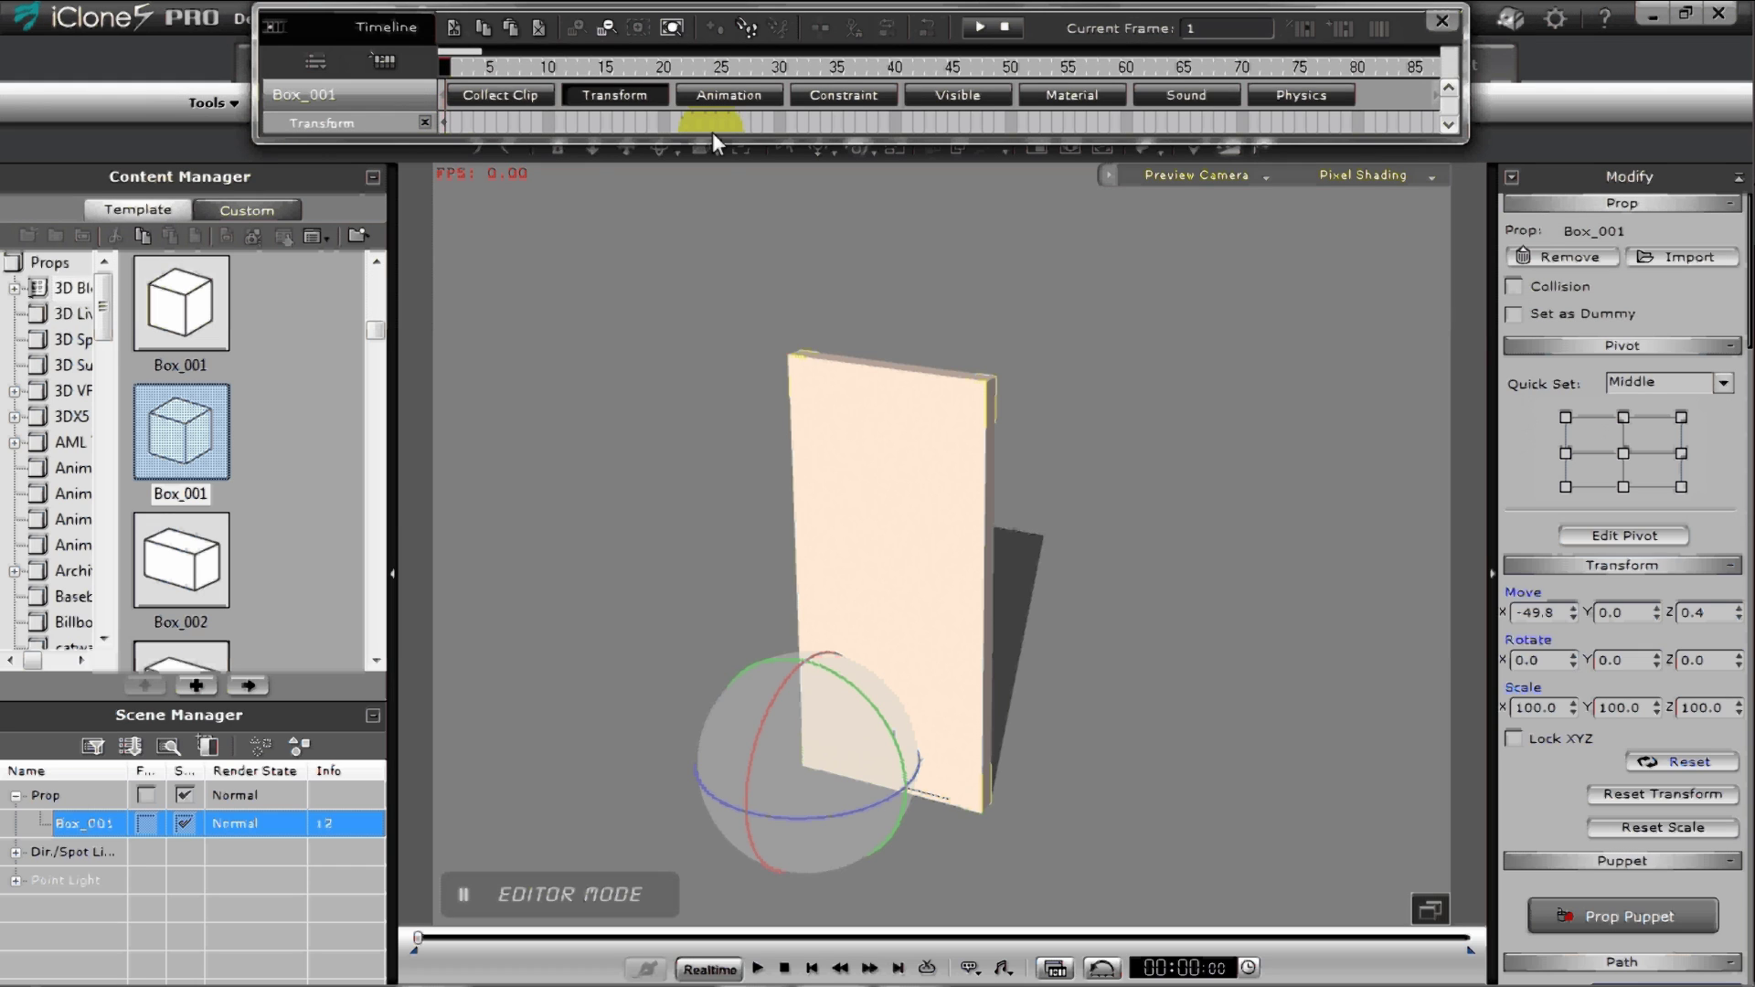
pyautogui.click(1008, 115)
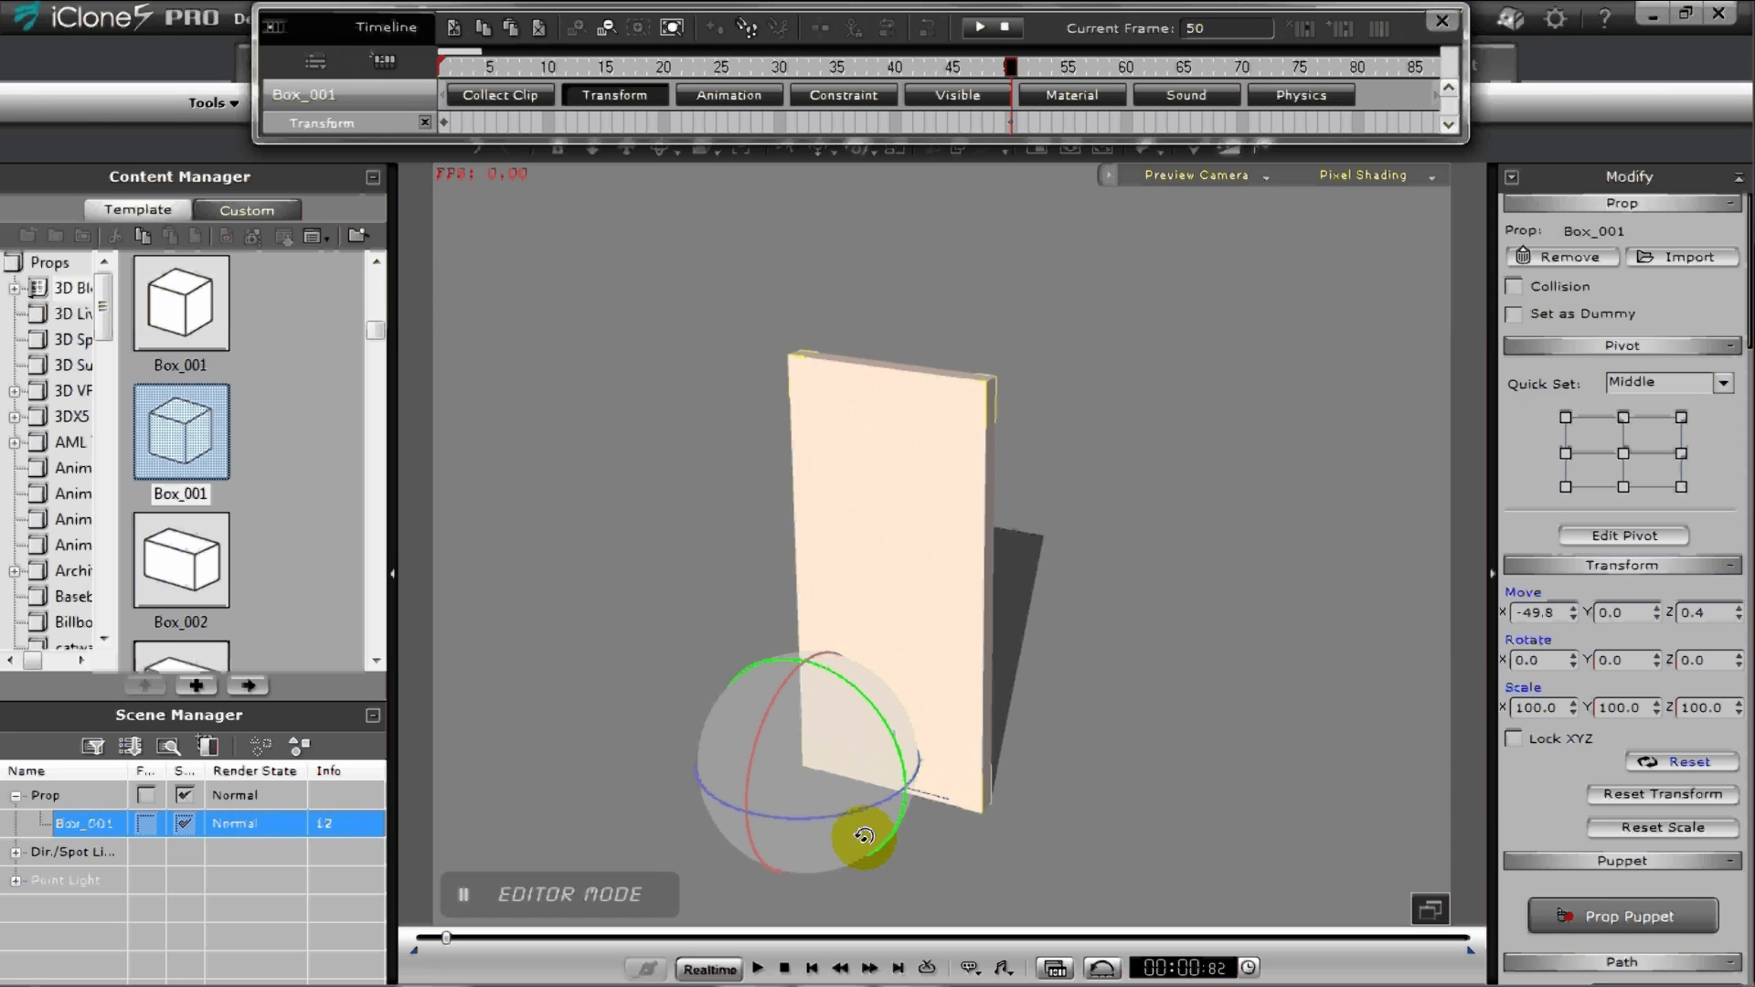
pyautogui.moveTo(868, 810); pyautogui.dragTo(967, 691)
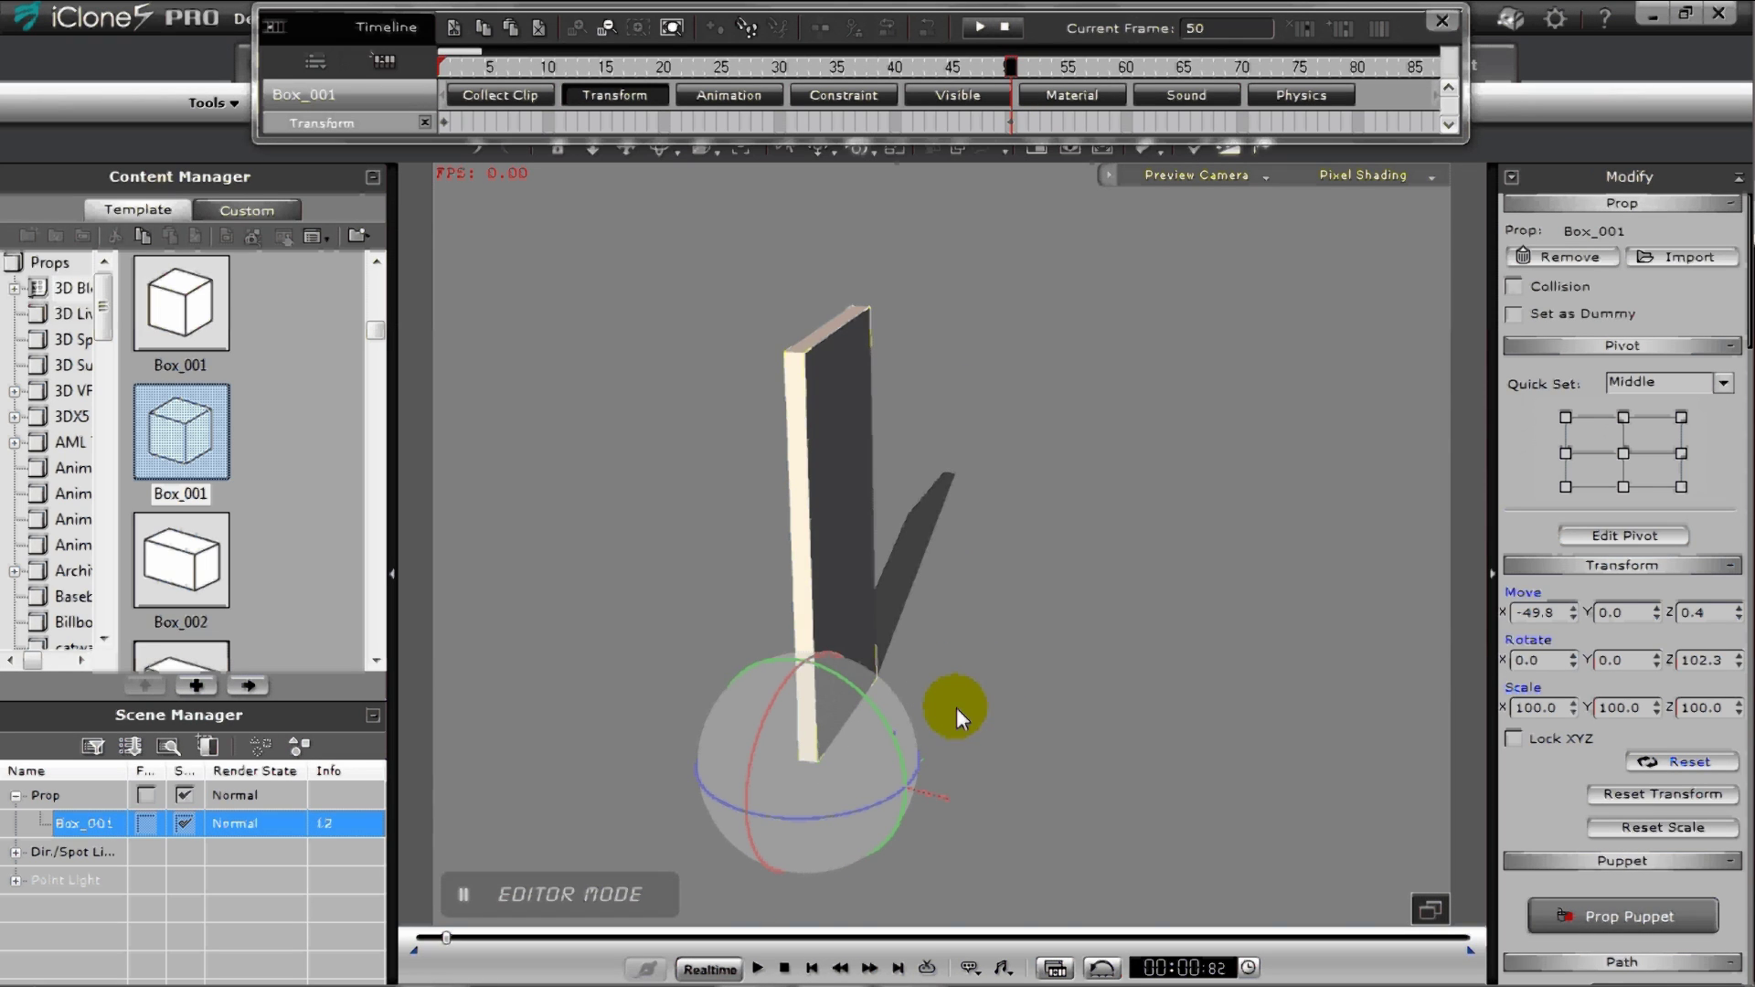
# Preview the door opening from frame 1 and stop playback
pyautogui.click(784, 969)
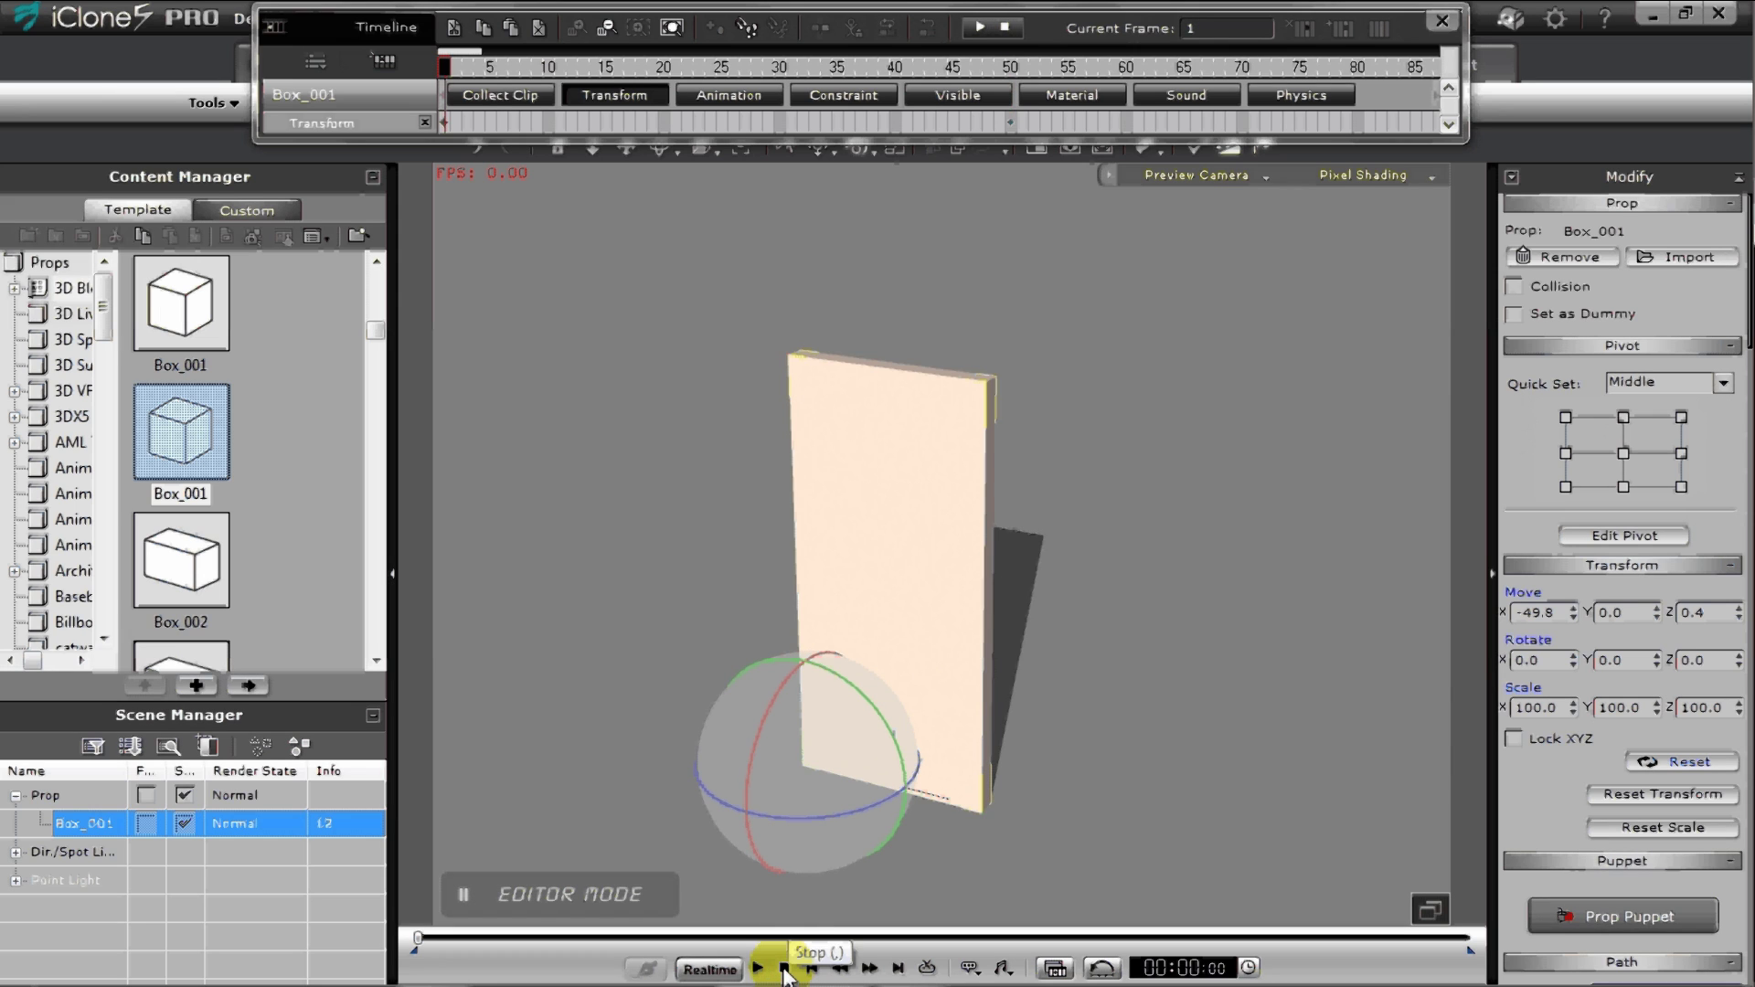
pyautogui.click(757, 970)
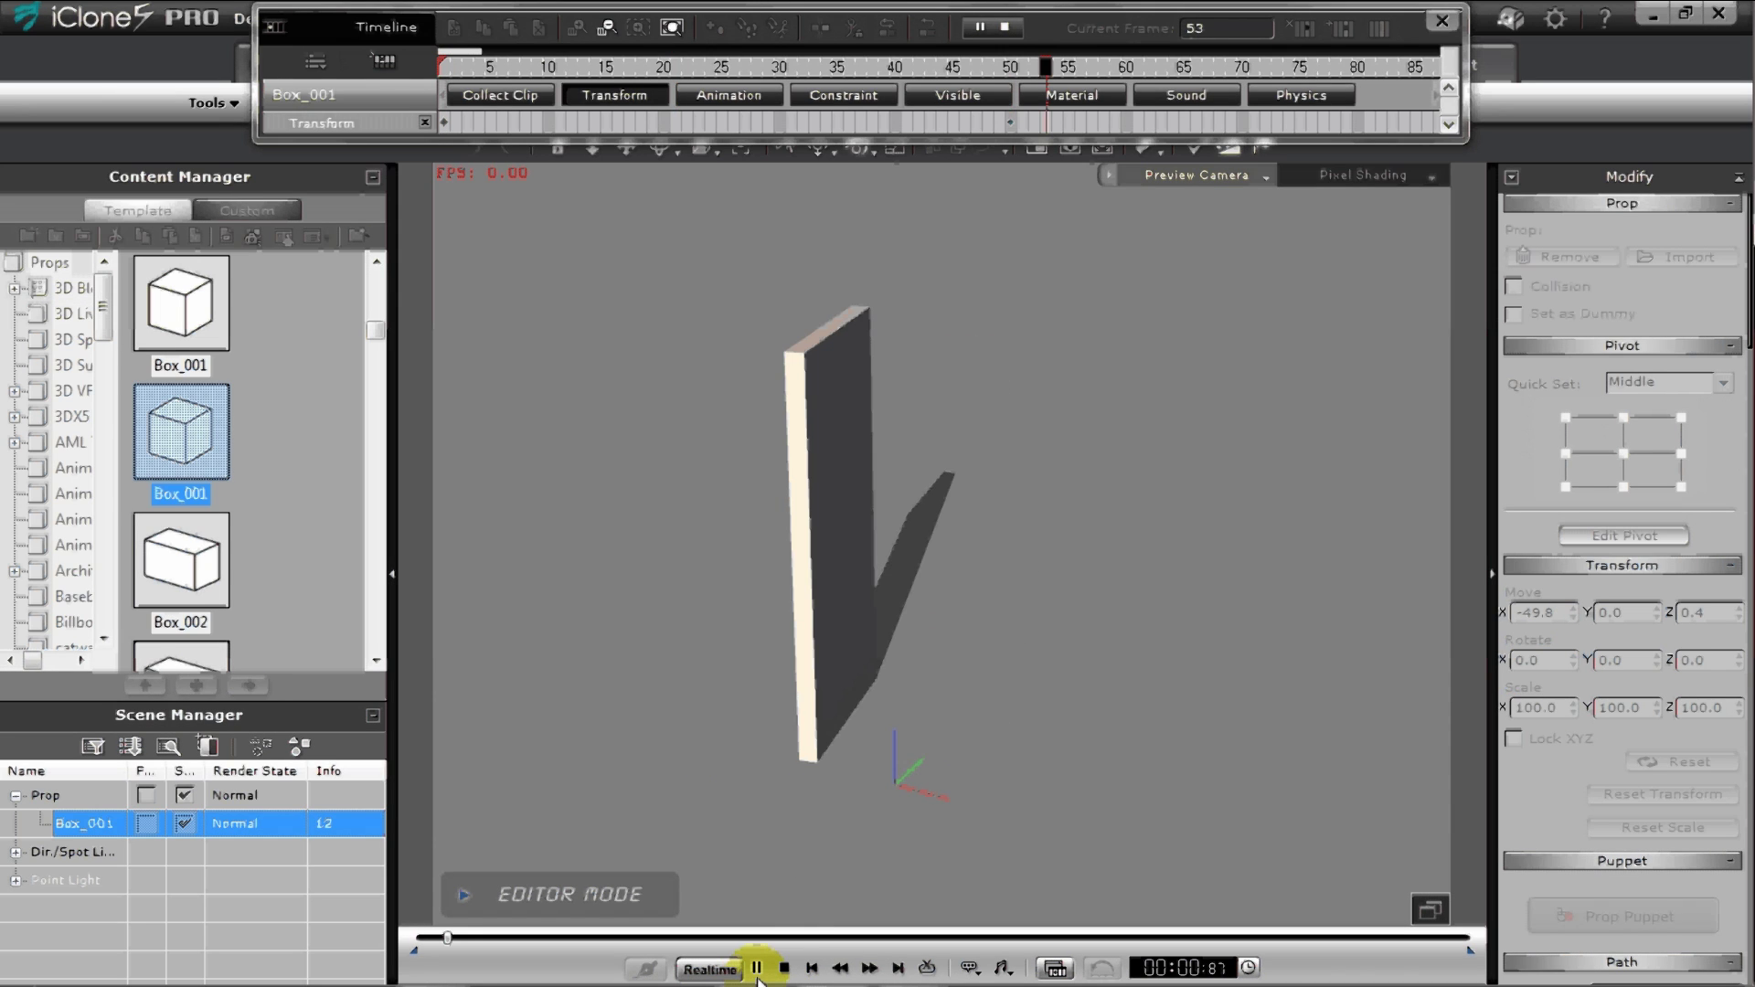
pyautogui.click(784, 969)
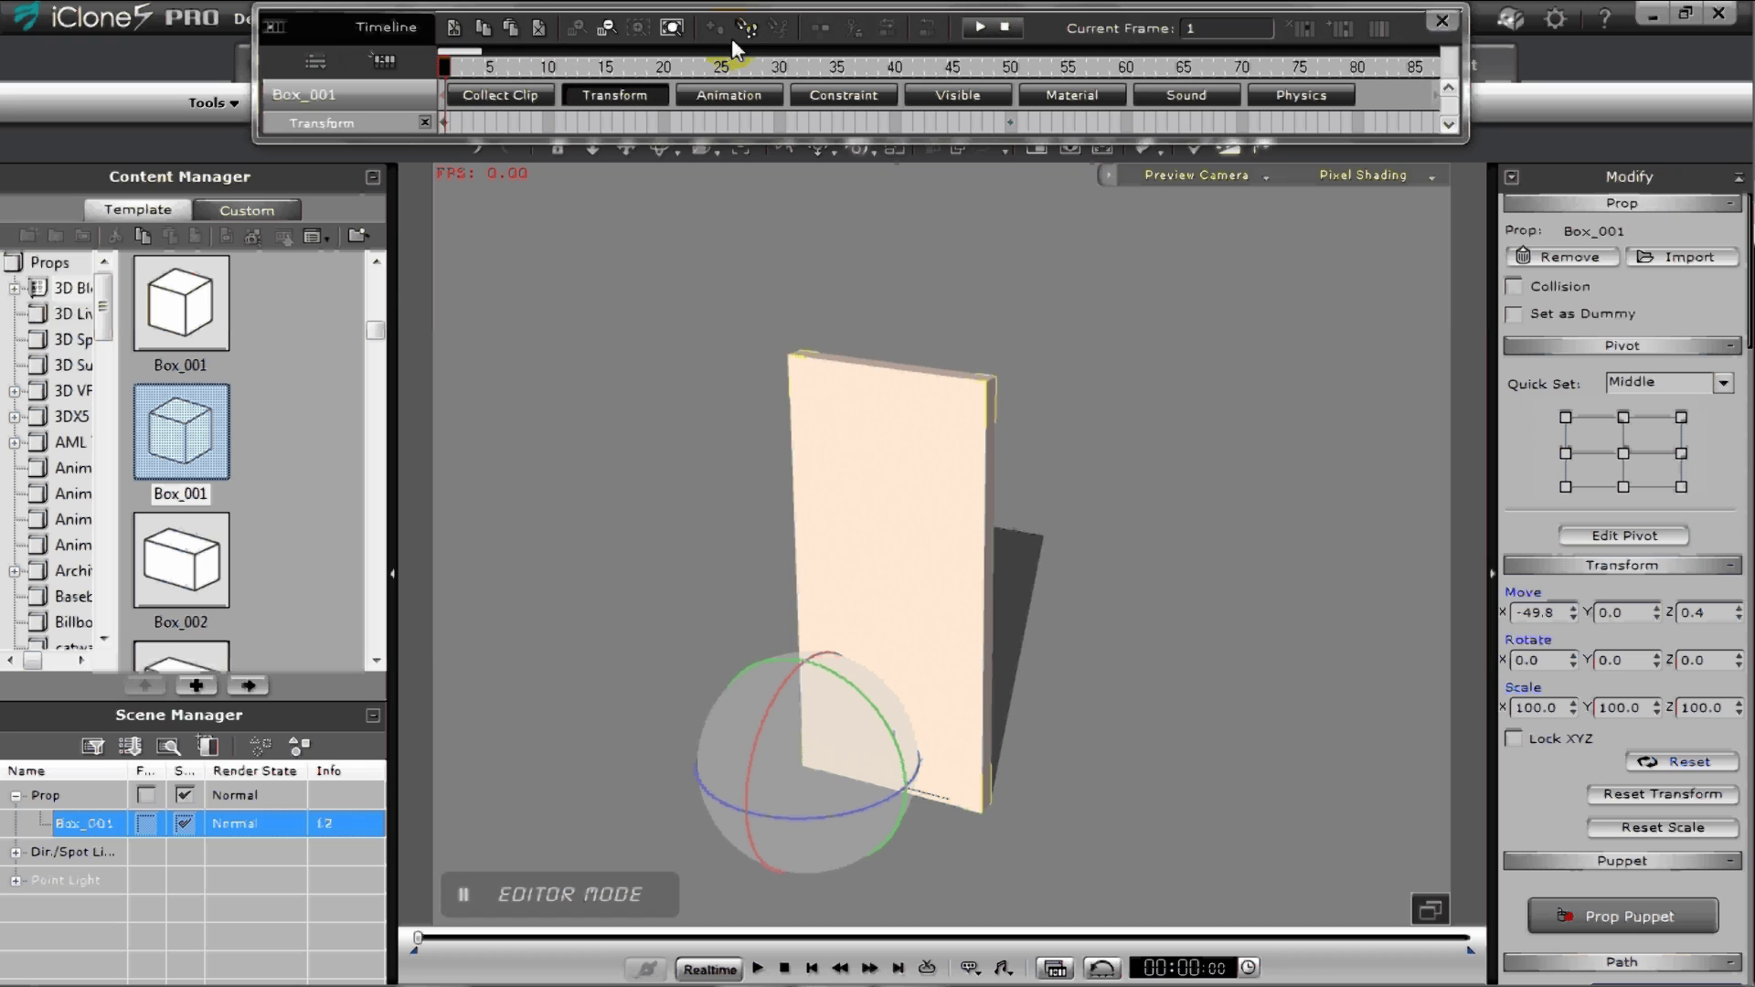
# At frame 100, set the door's Rotate Z value back to 0
pyautogui.click(607, 29)
pyautogui.click(608, 29)
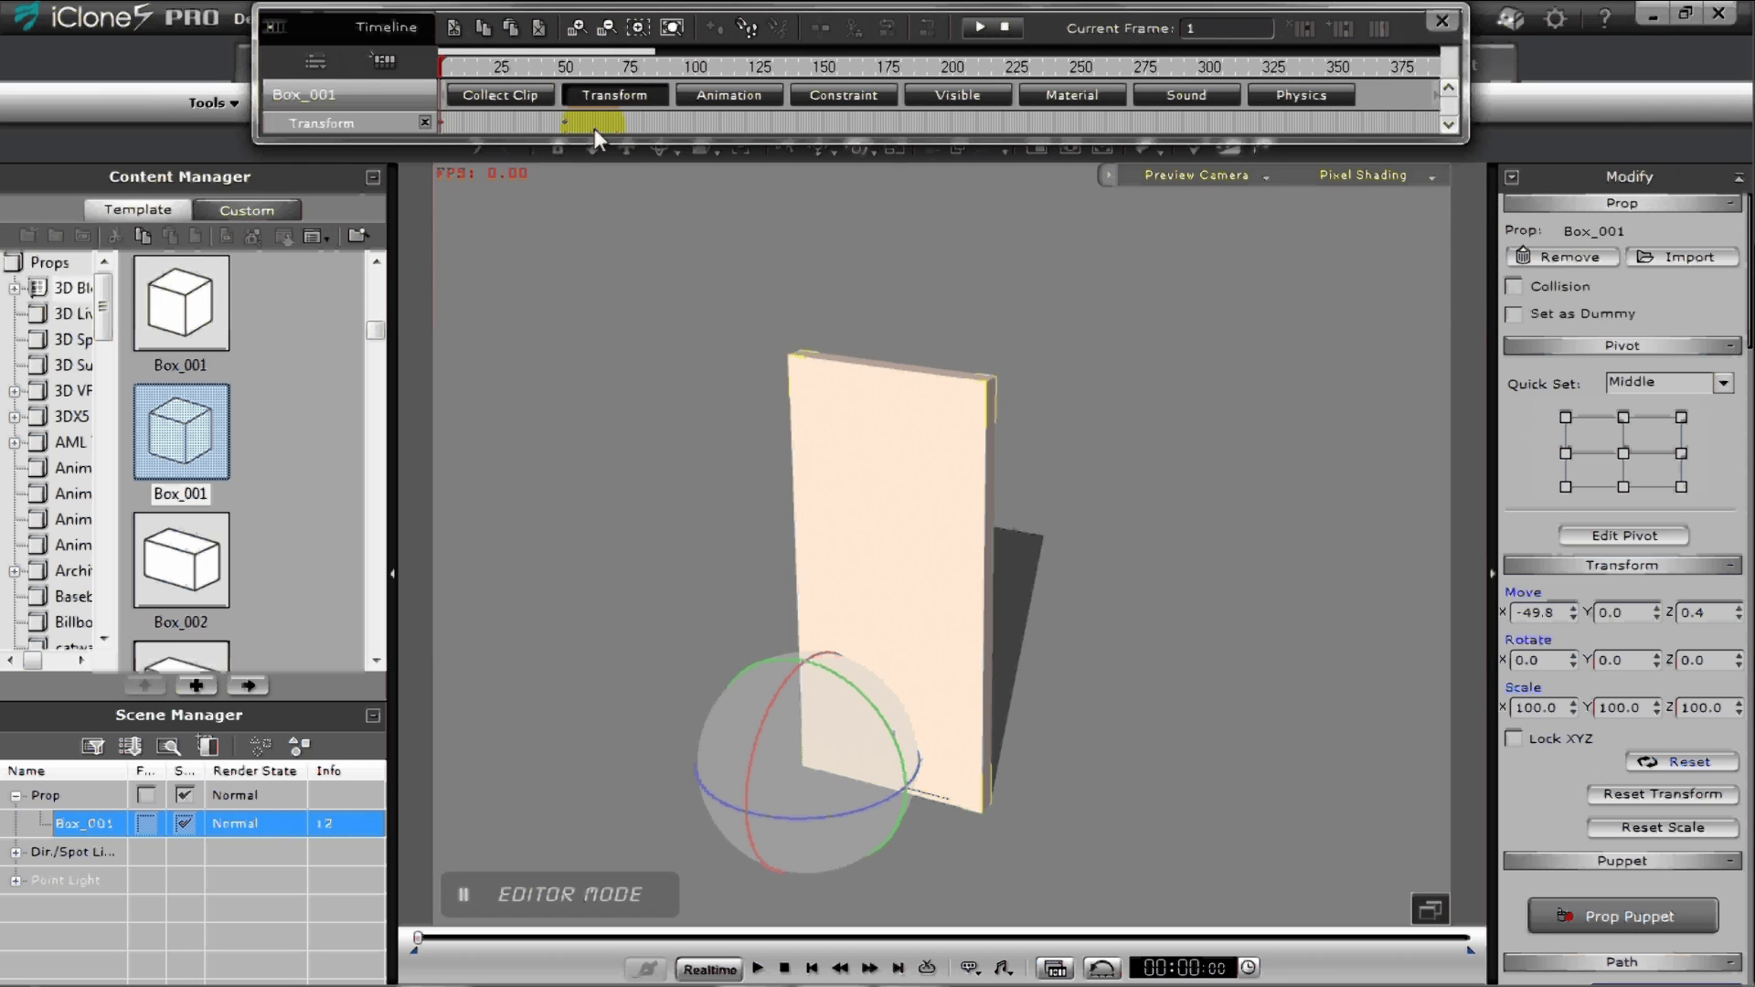
pyautogui.click(590, 123)
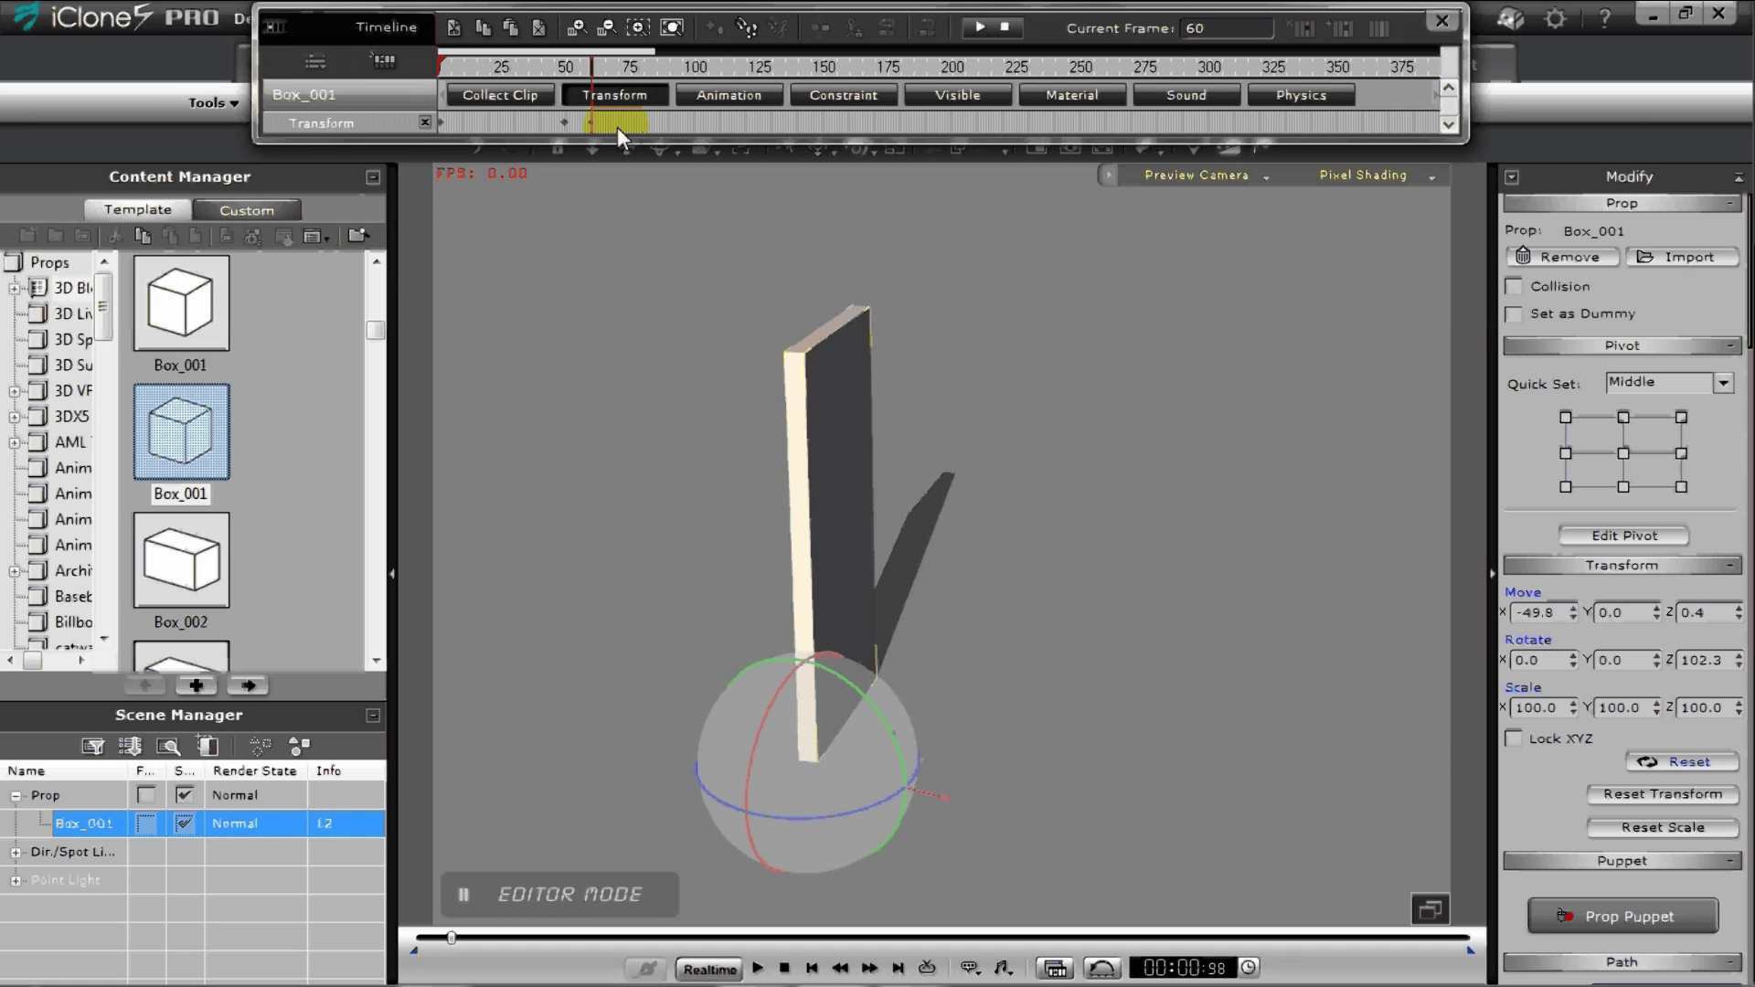
pyautogui.click(695, 125)
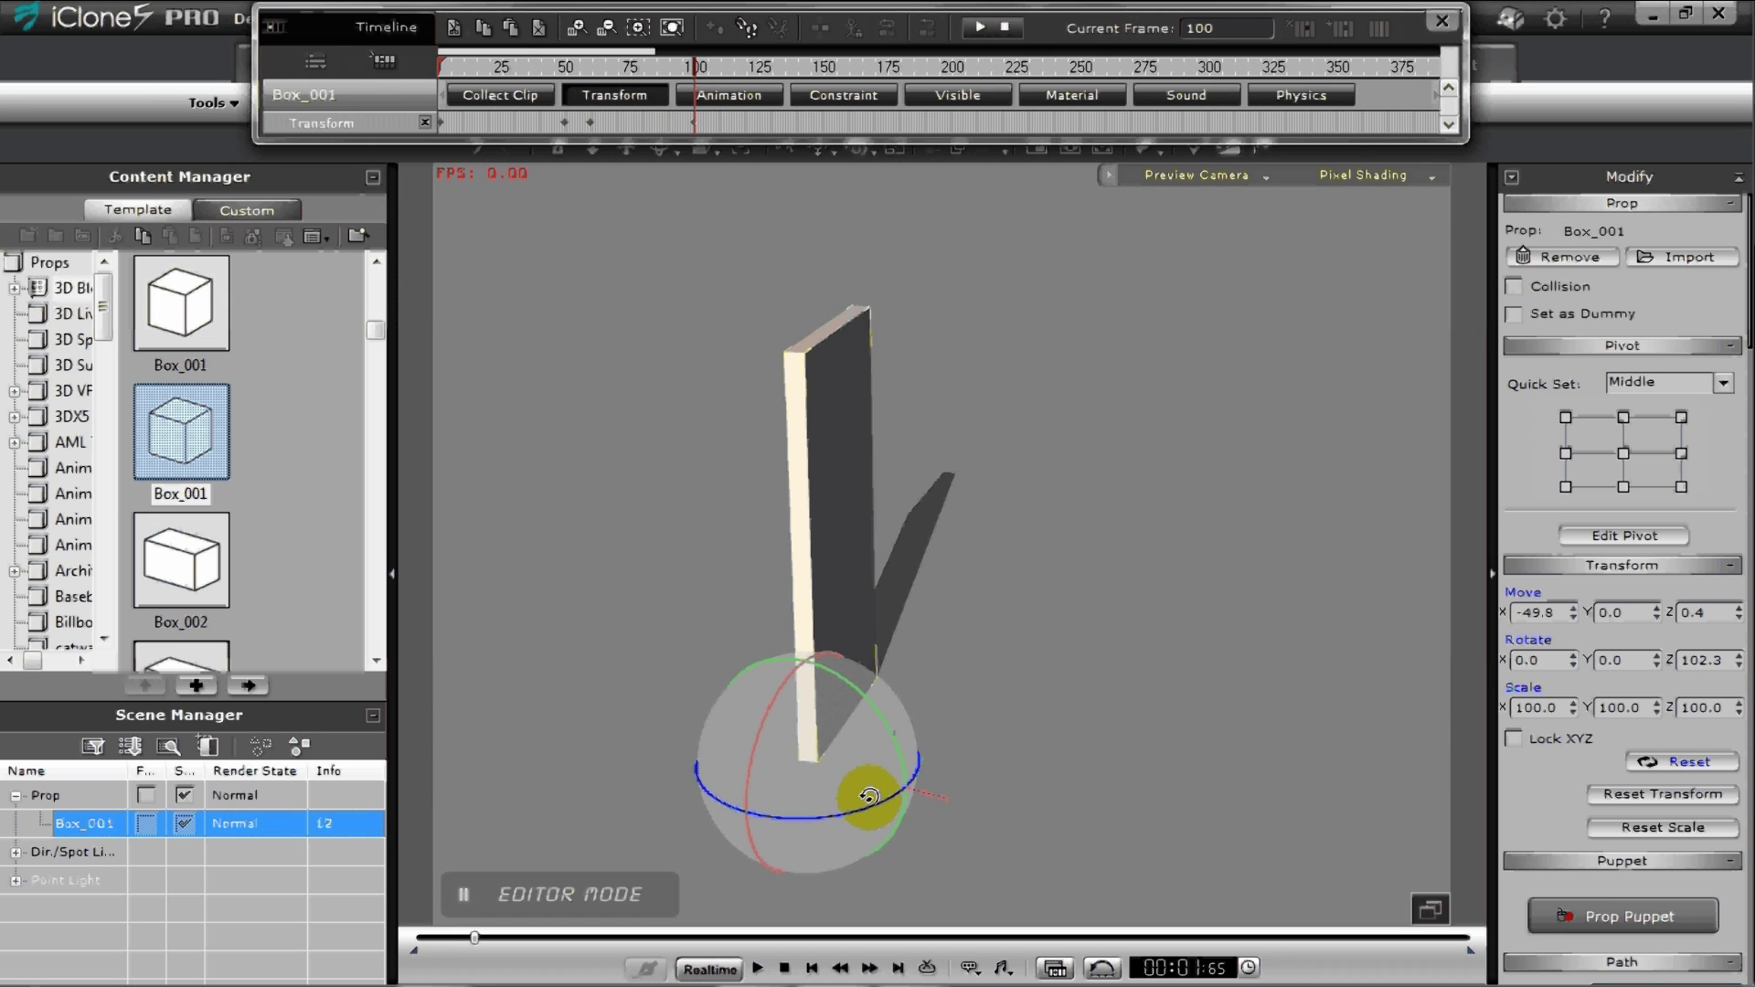
pyautogui.moveTo(855, 784); pyautogui.dragTo(768, 836)
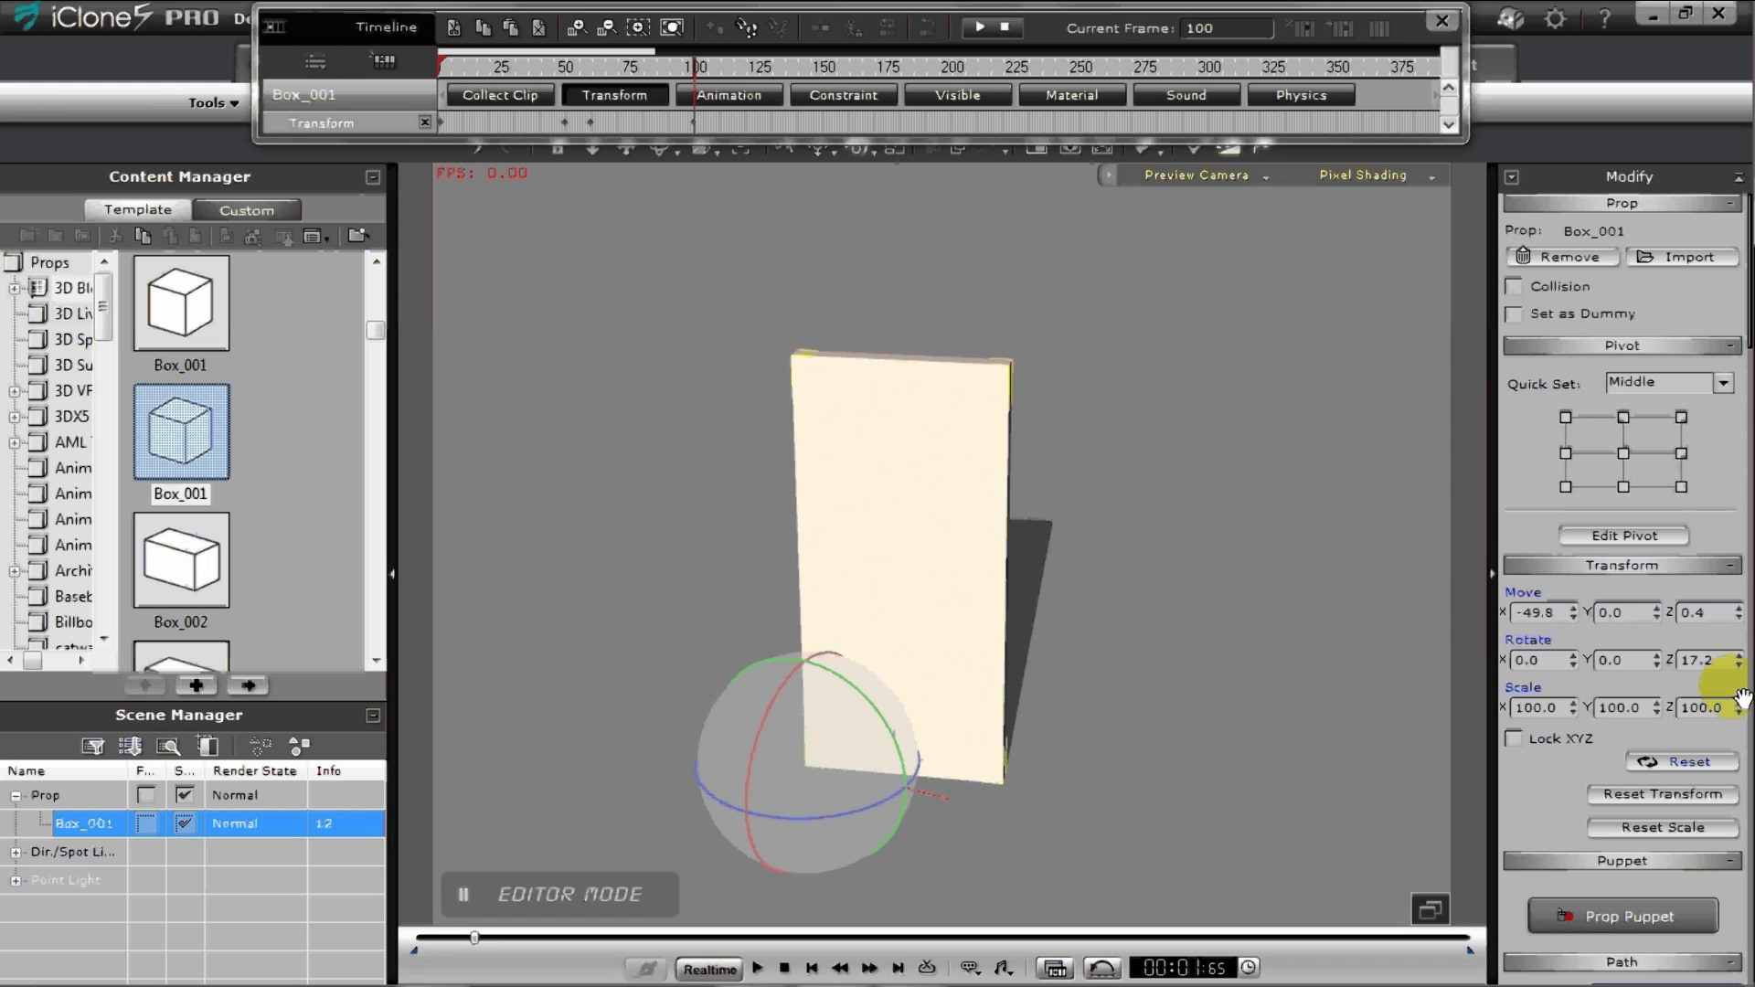
pyautogui.click(1702, 660)
pyautogui.write('0')
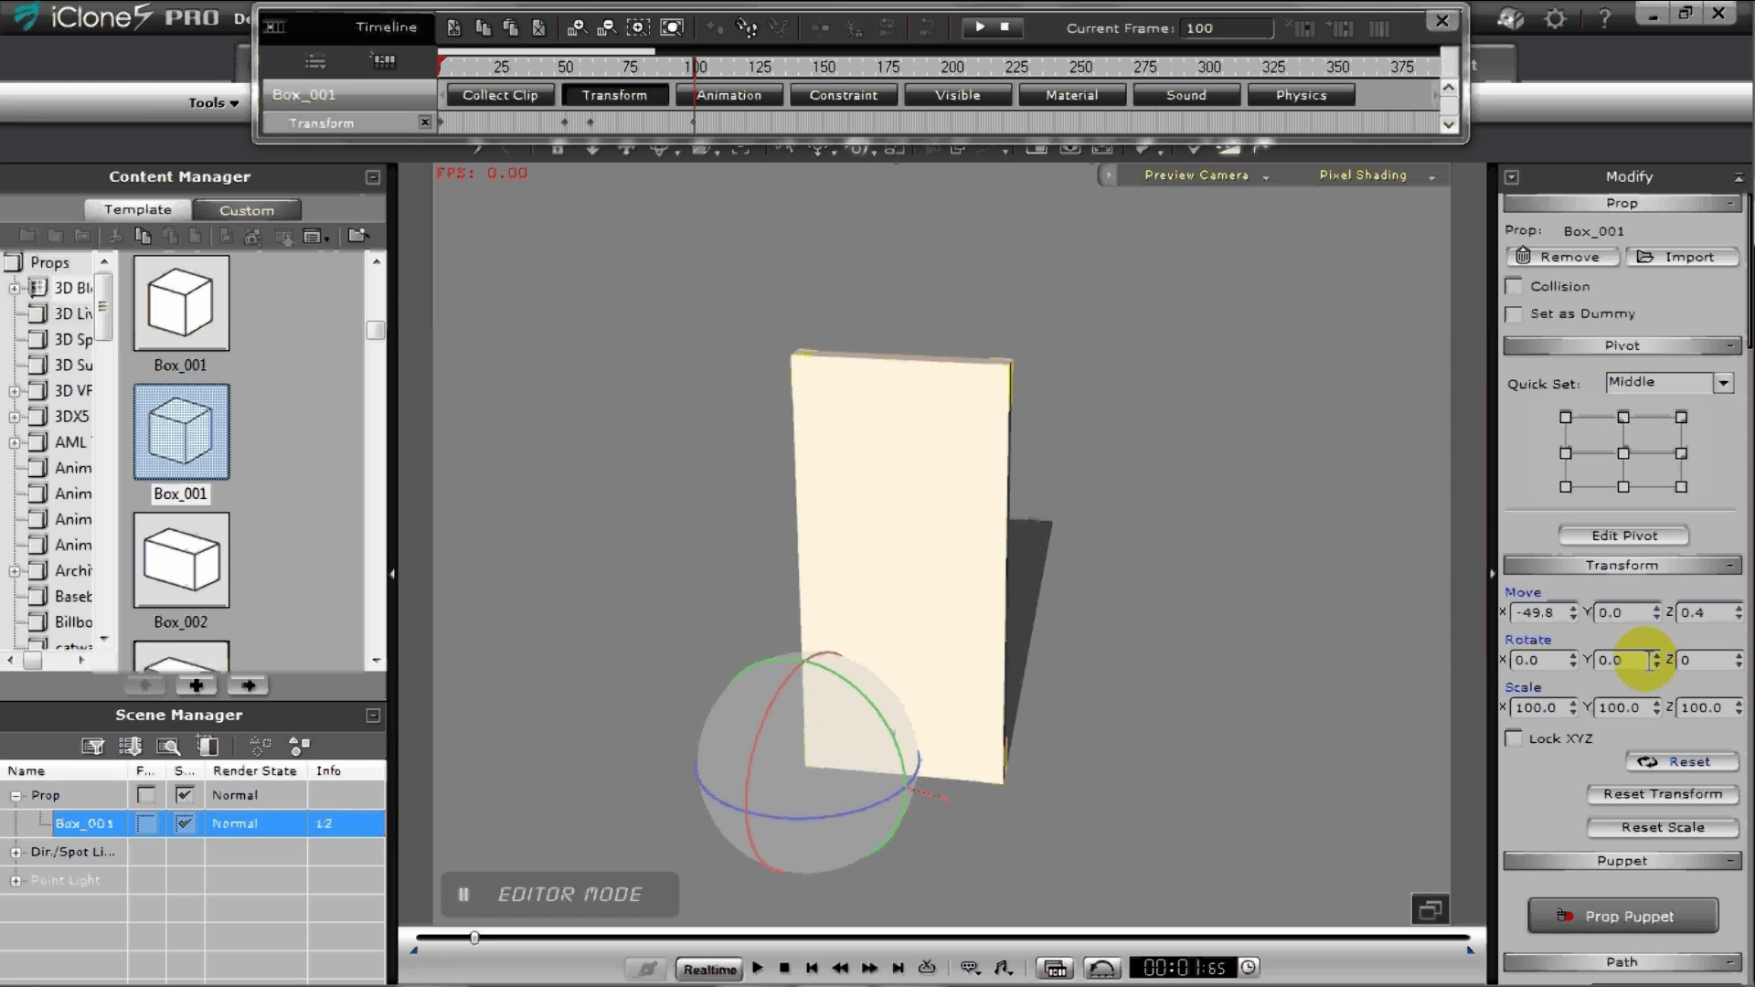
pyautogui.press('Return')
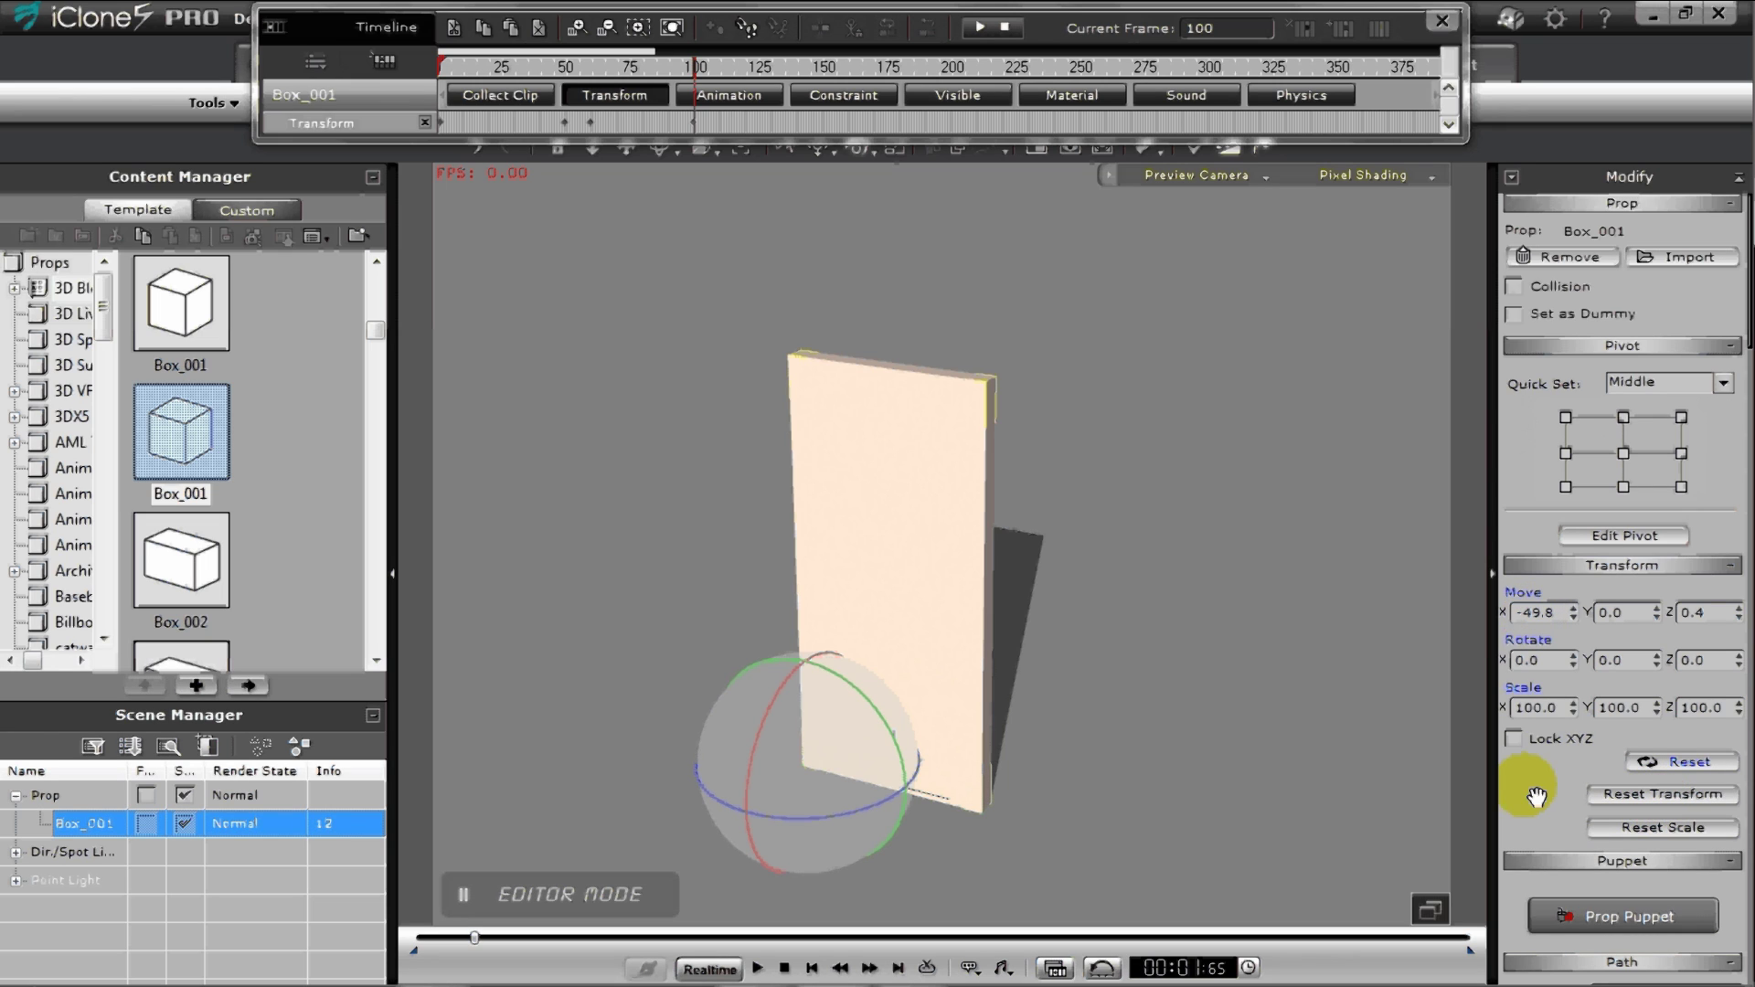
# Enter 0 into the X position, Z rotation and Z position fields
pyautogui.doubleClick(1542, 613)
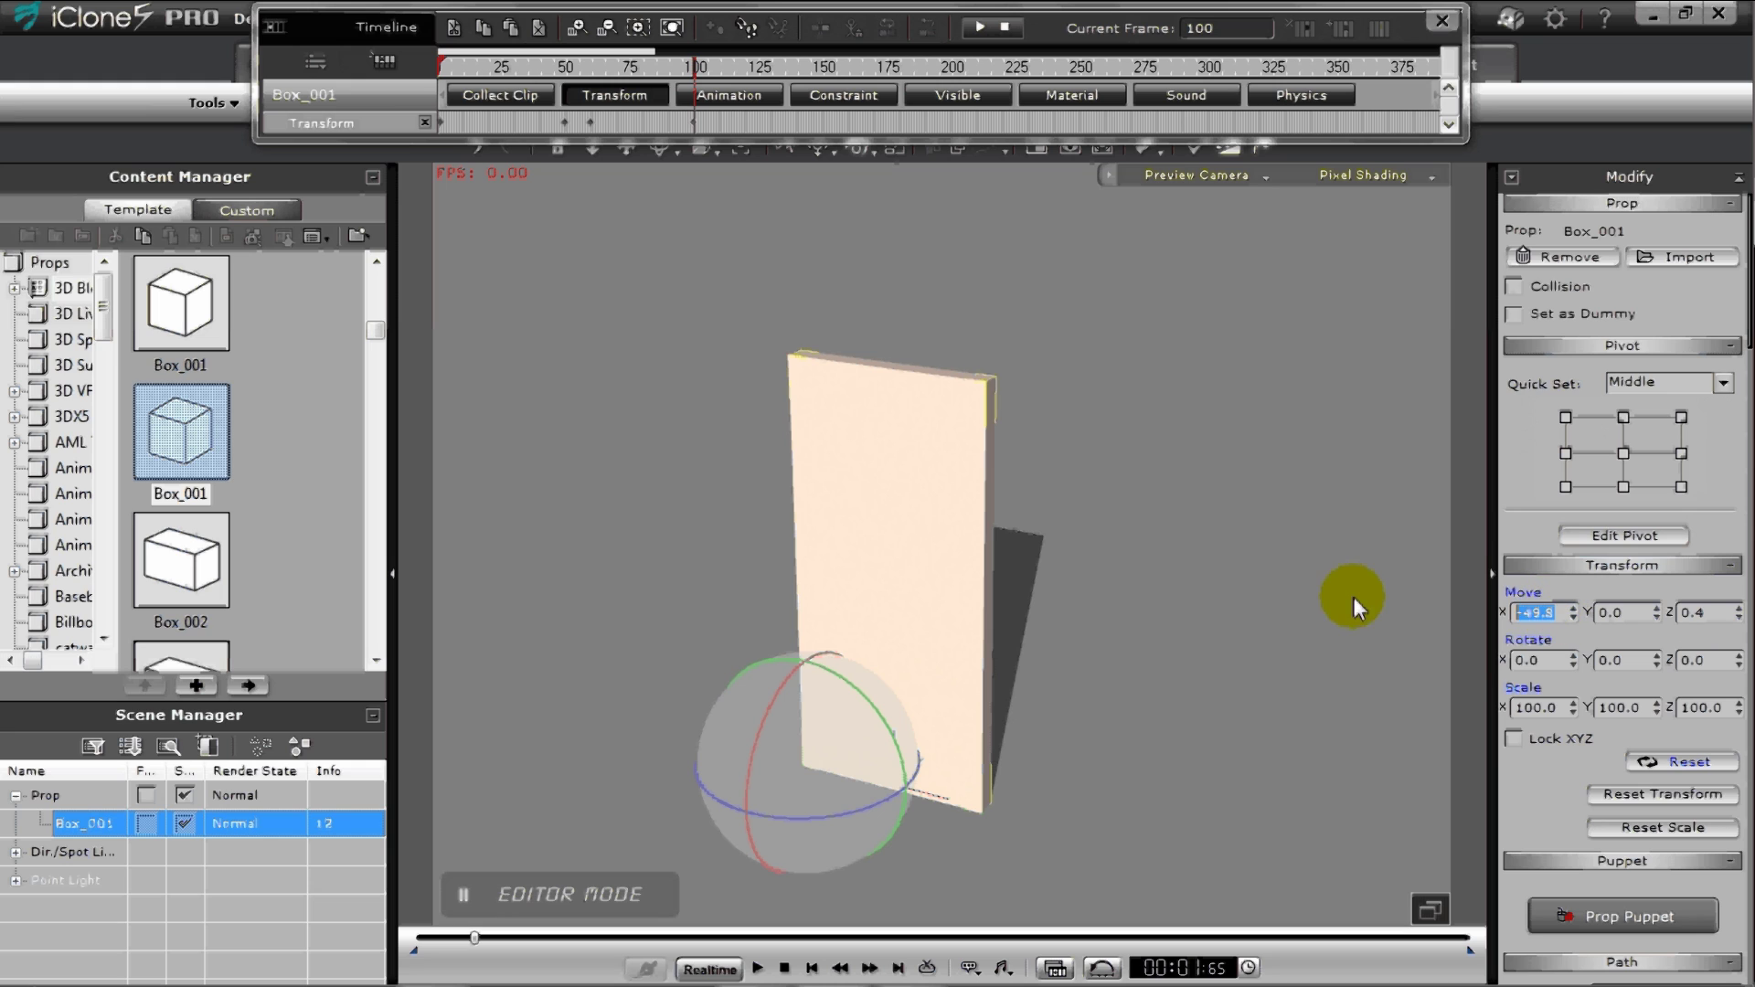
pyautogui.write('0')
pyautogui.click(1715, 614)
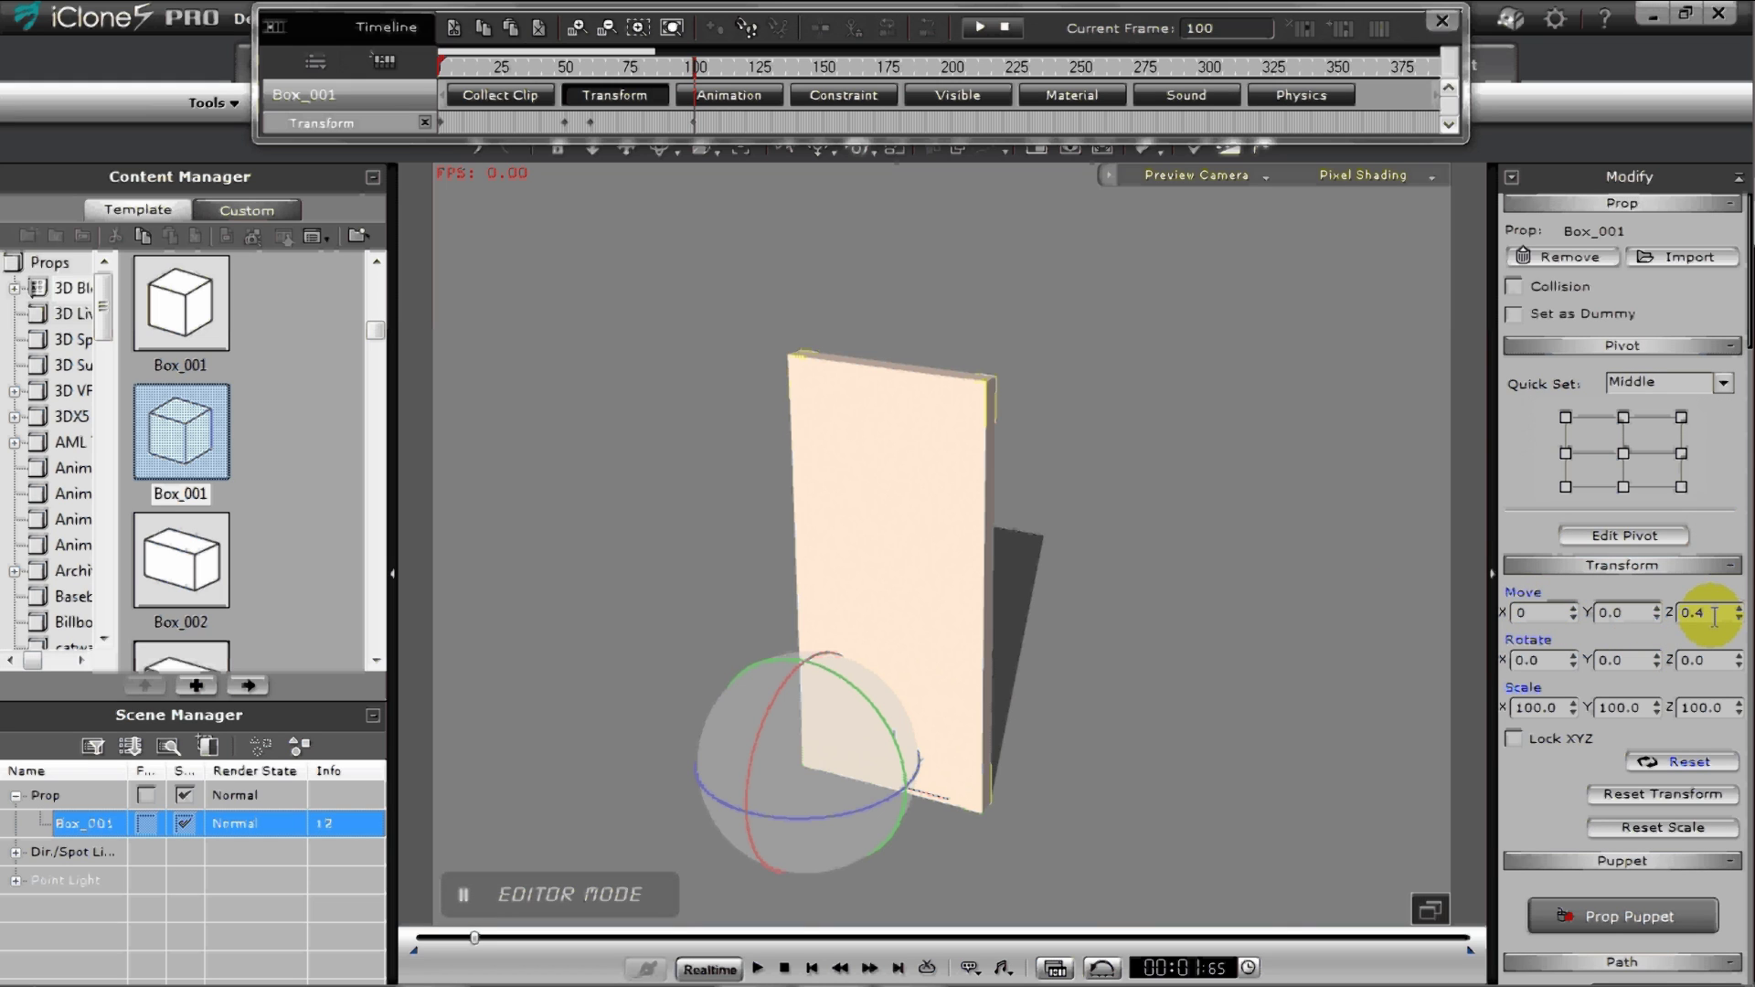
pyautogui.click(728, 131)
pyautogui.click(561, 128)
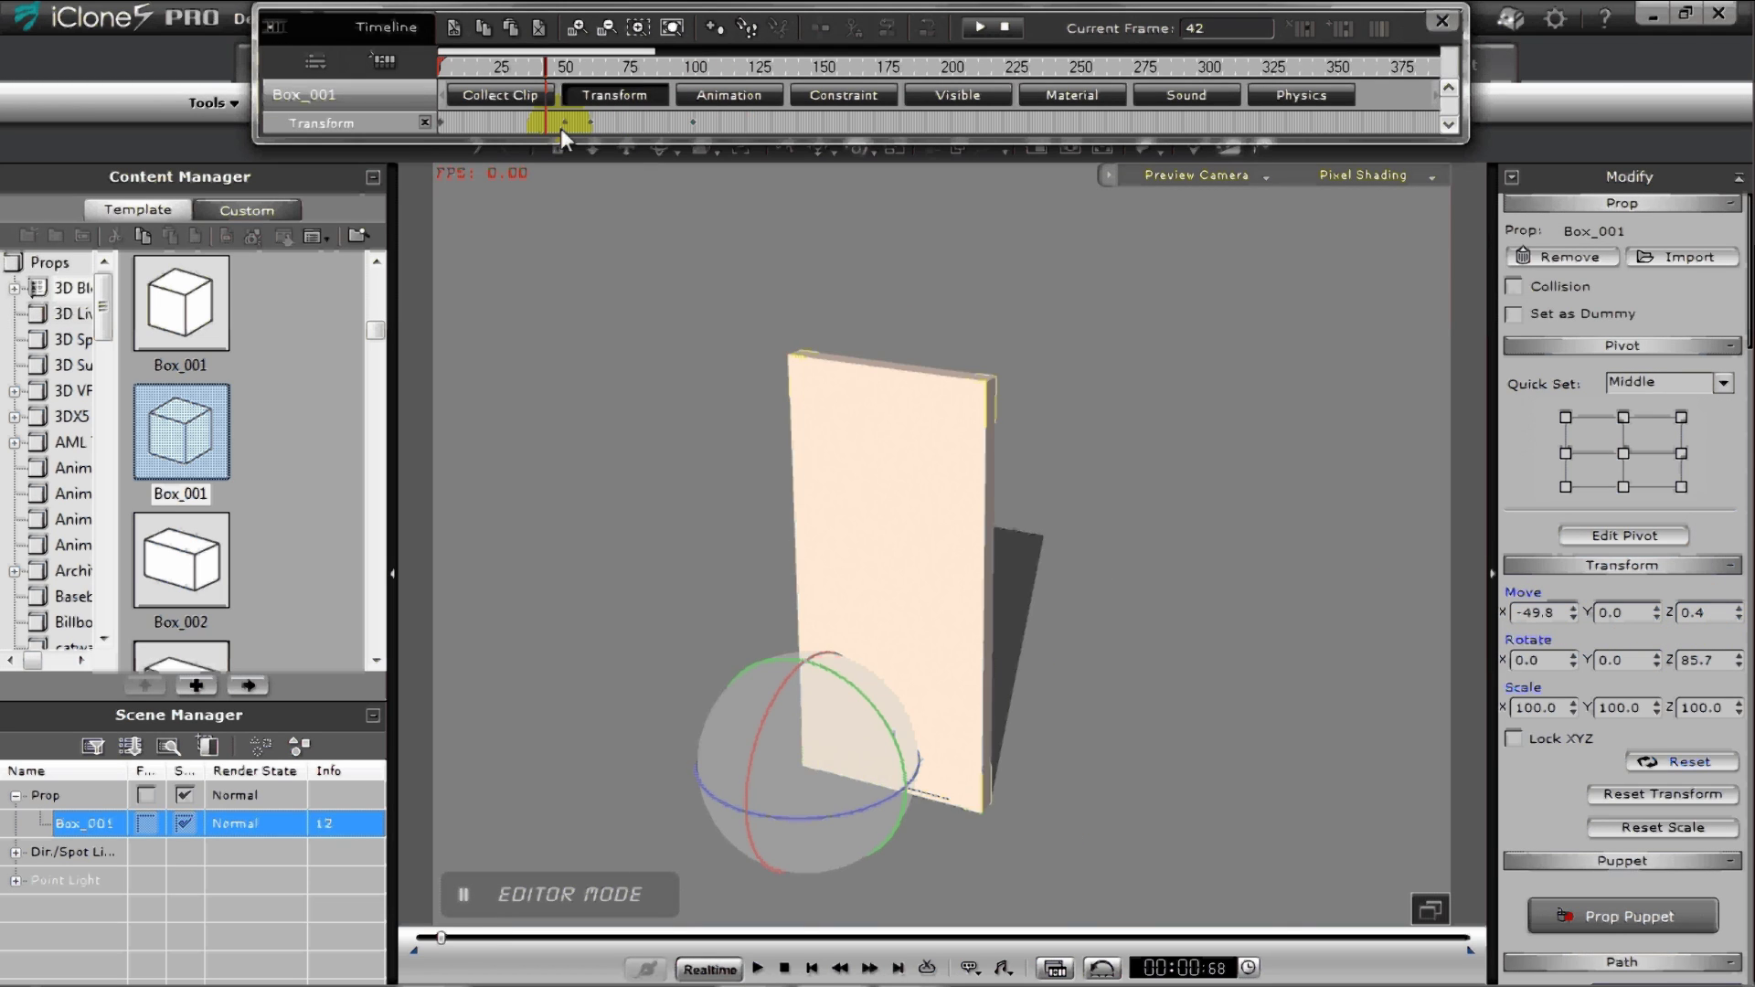
pyautogui.doubleClick(1692, 659)
pyautogui.write('0')
pyautogui.click(1705, 614)
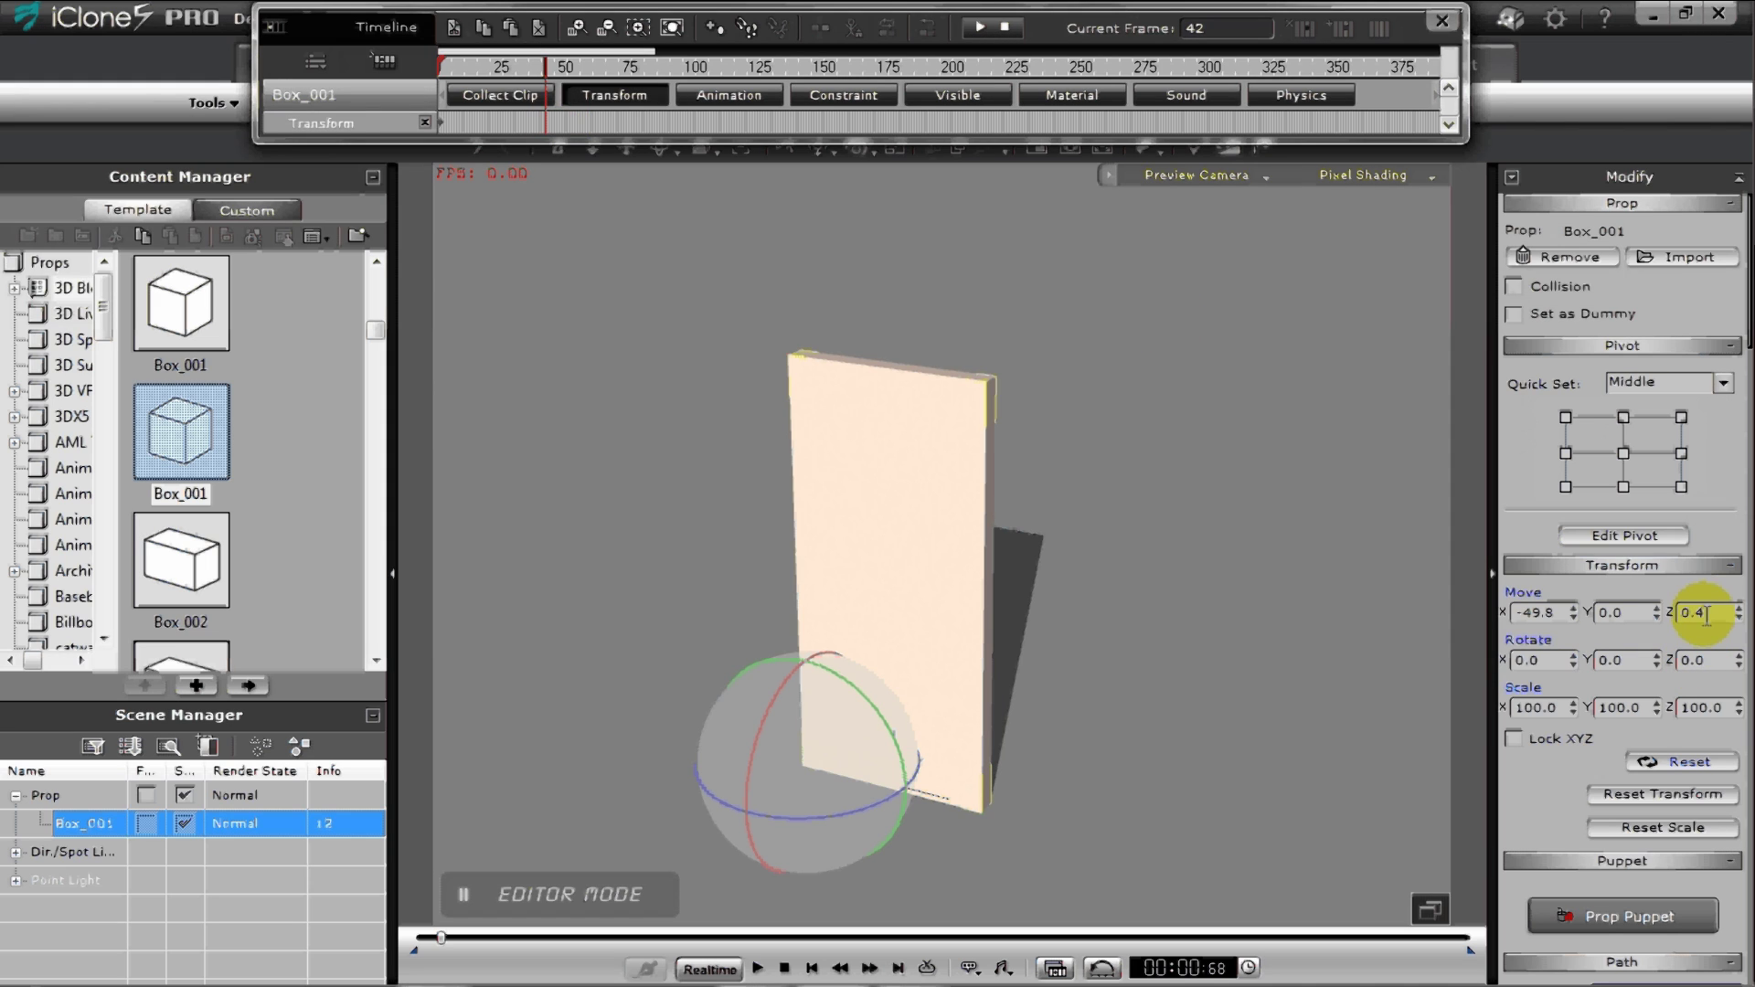
pyautogui.press('BackSpace')
pyautogui.press('BackSpace')
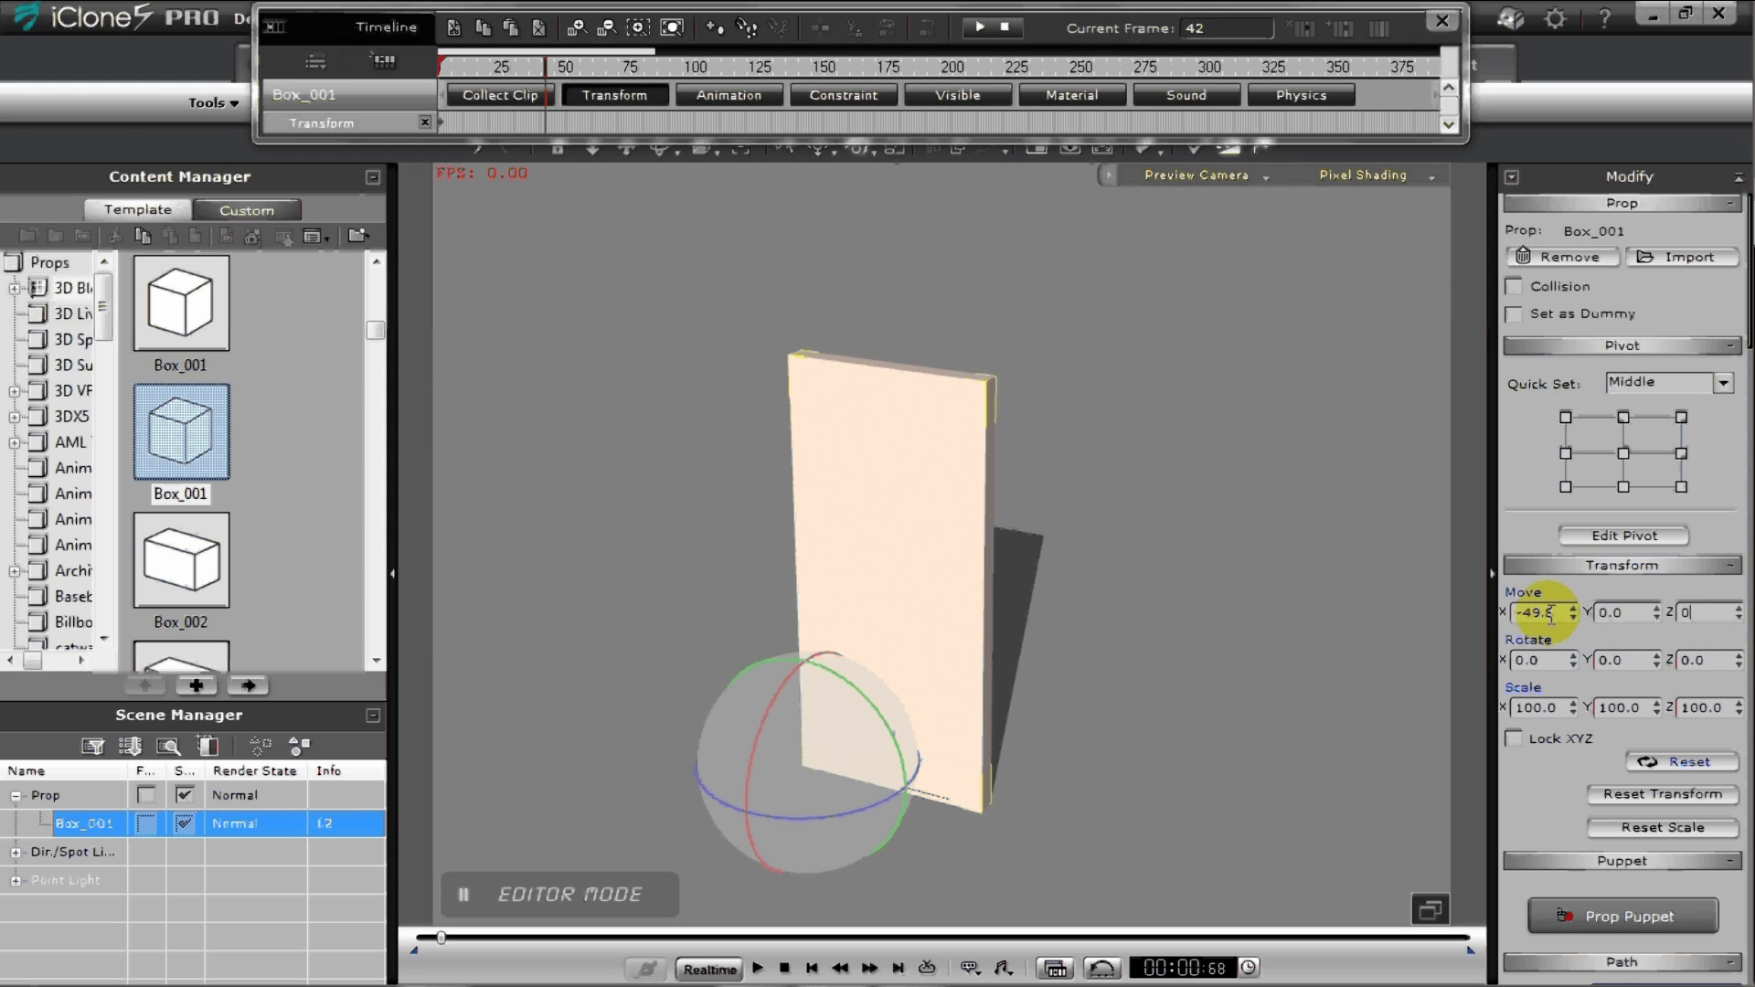
pyautogui.click(1718, 614)
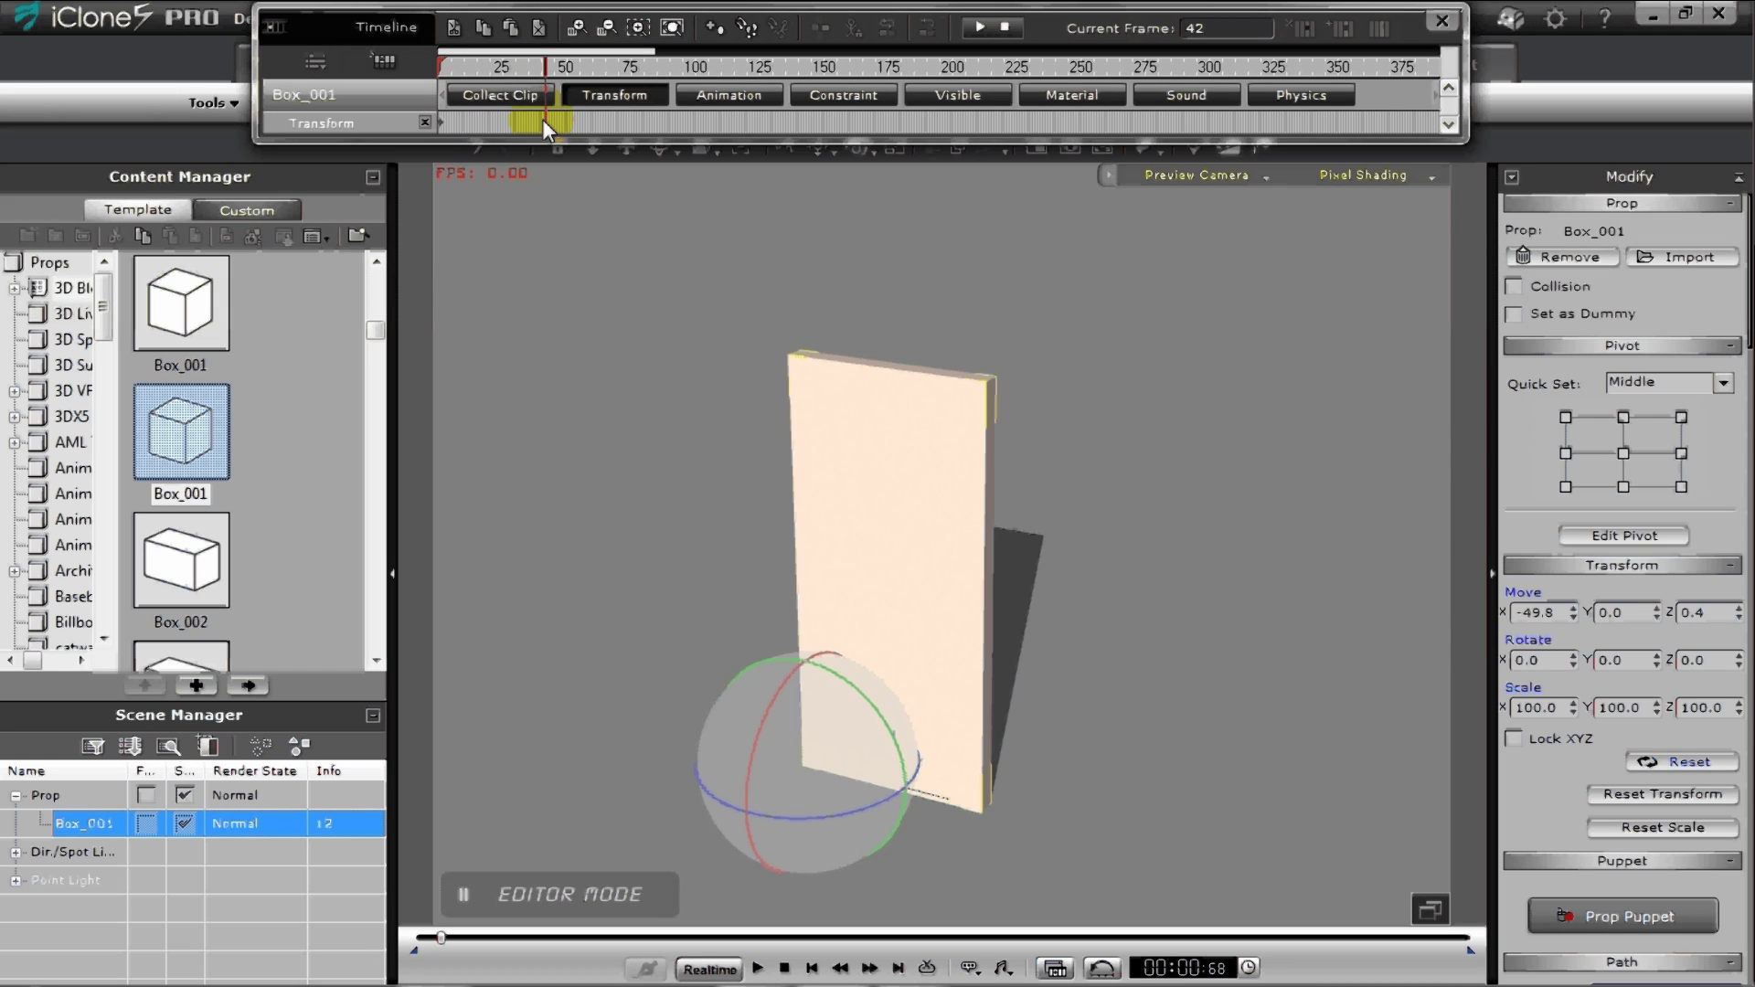
# At frame 1, set the box's Move X and Z values to 0
pyautogui.click(440, 122)
pyautogui.click(1481, 614)
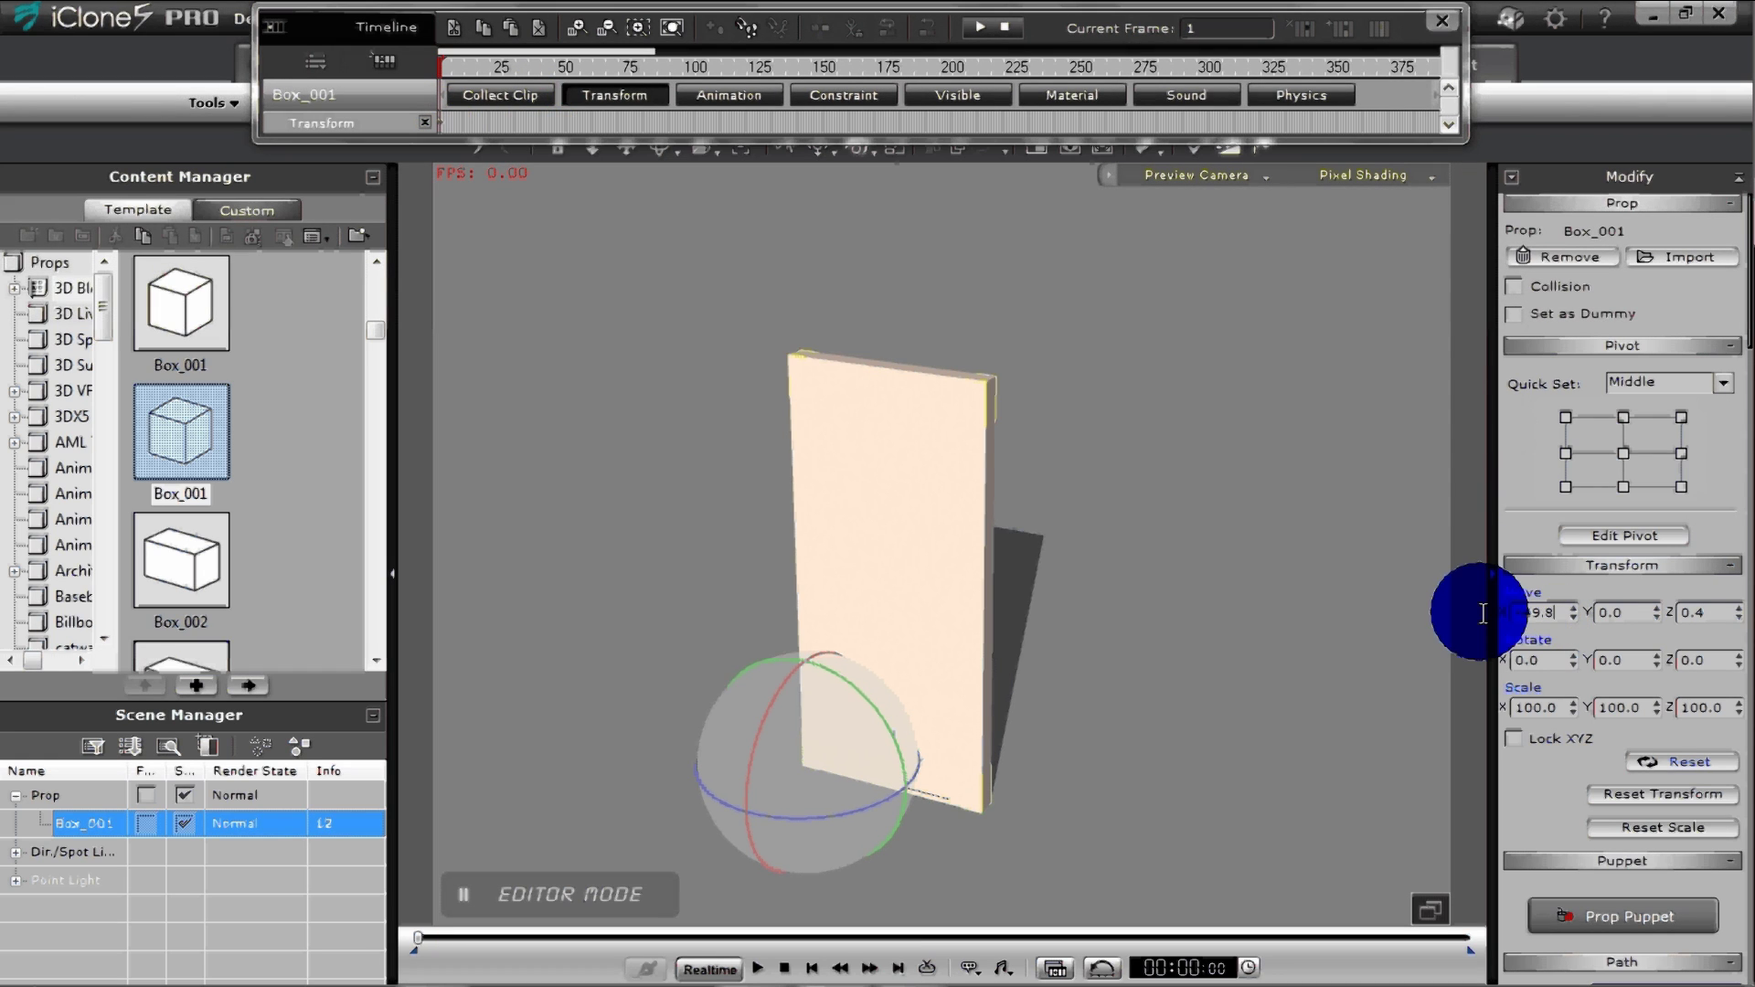
pyautogui.write('0')
pyautogui.press('Tab')
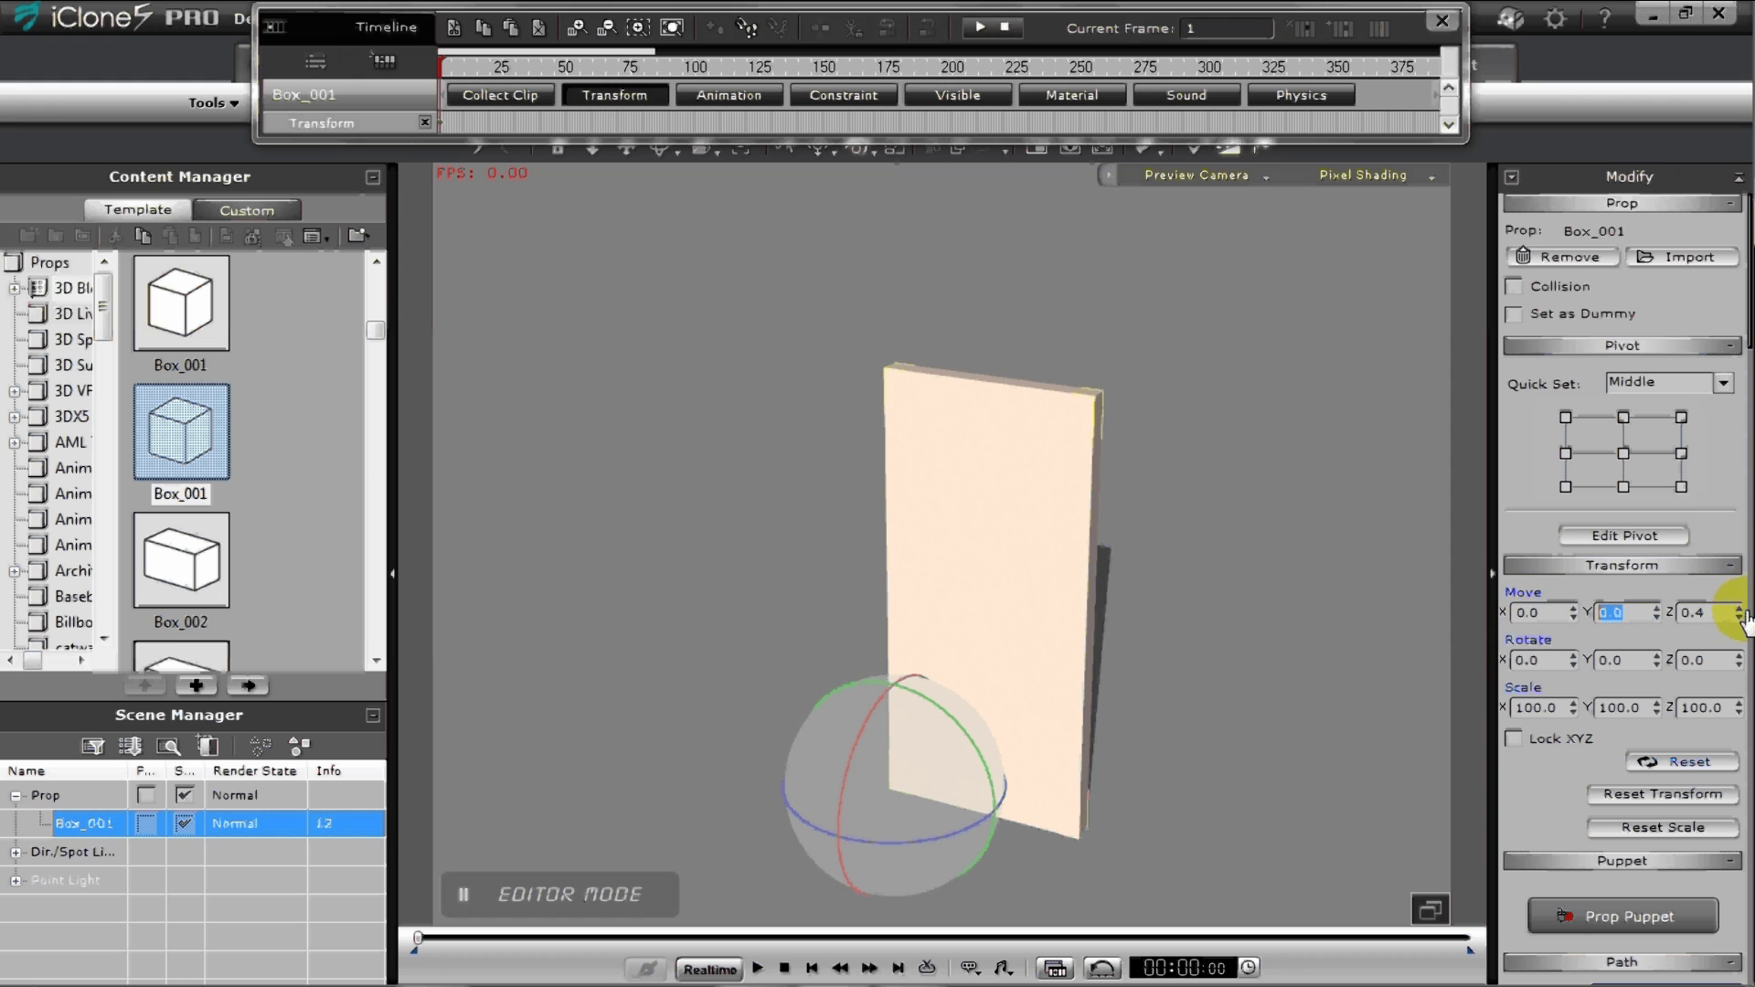
pyautogui.click(1701, 612)
pyautogui.write('0')
pyautogui.press('Return')
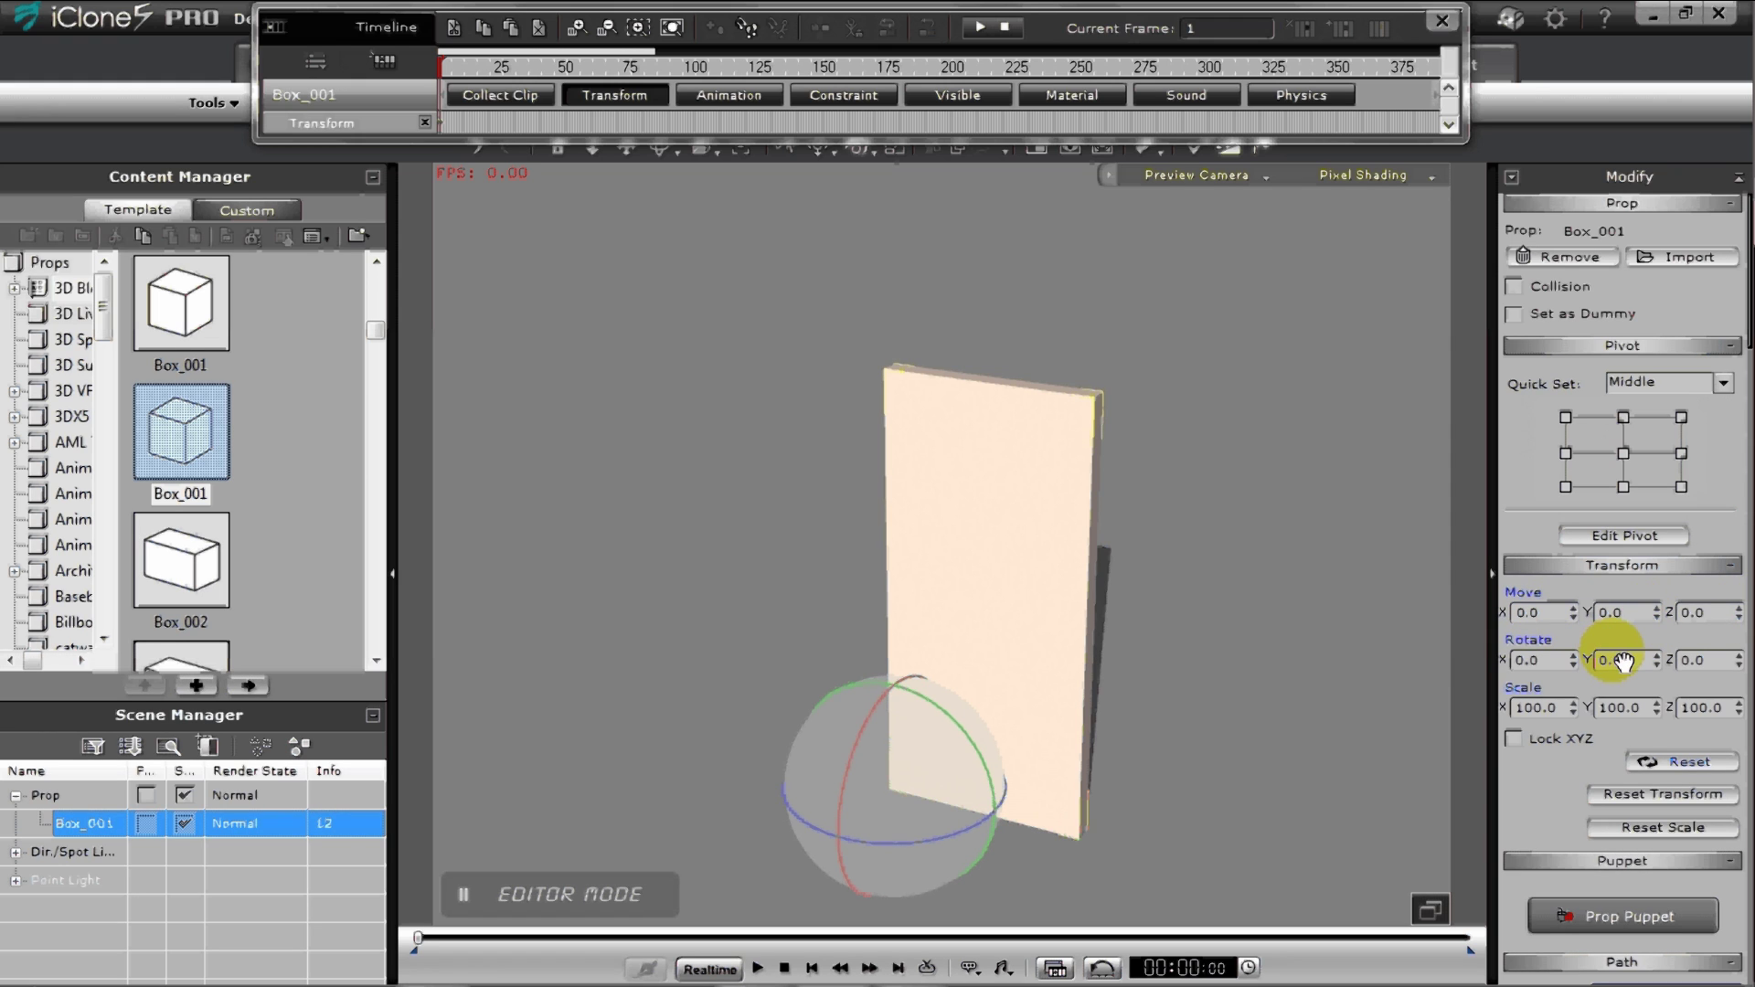
pyautogui.click(1618, 659)
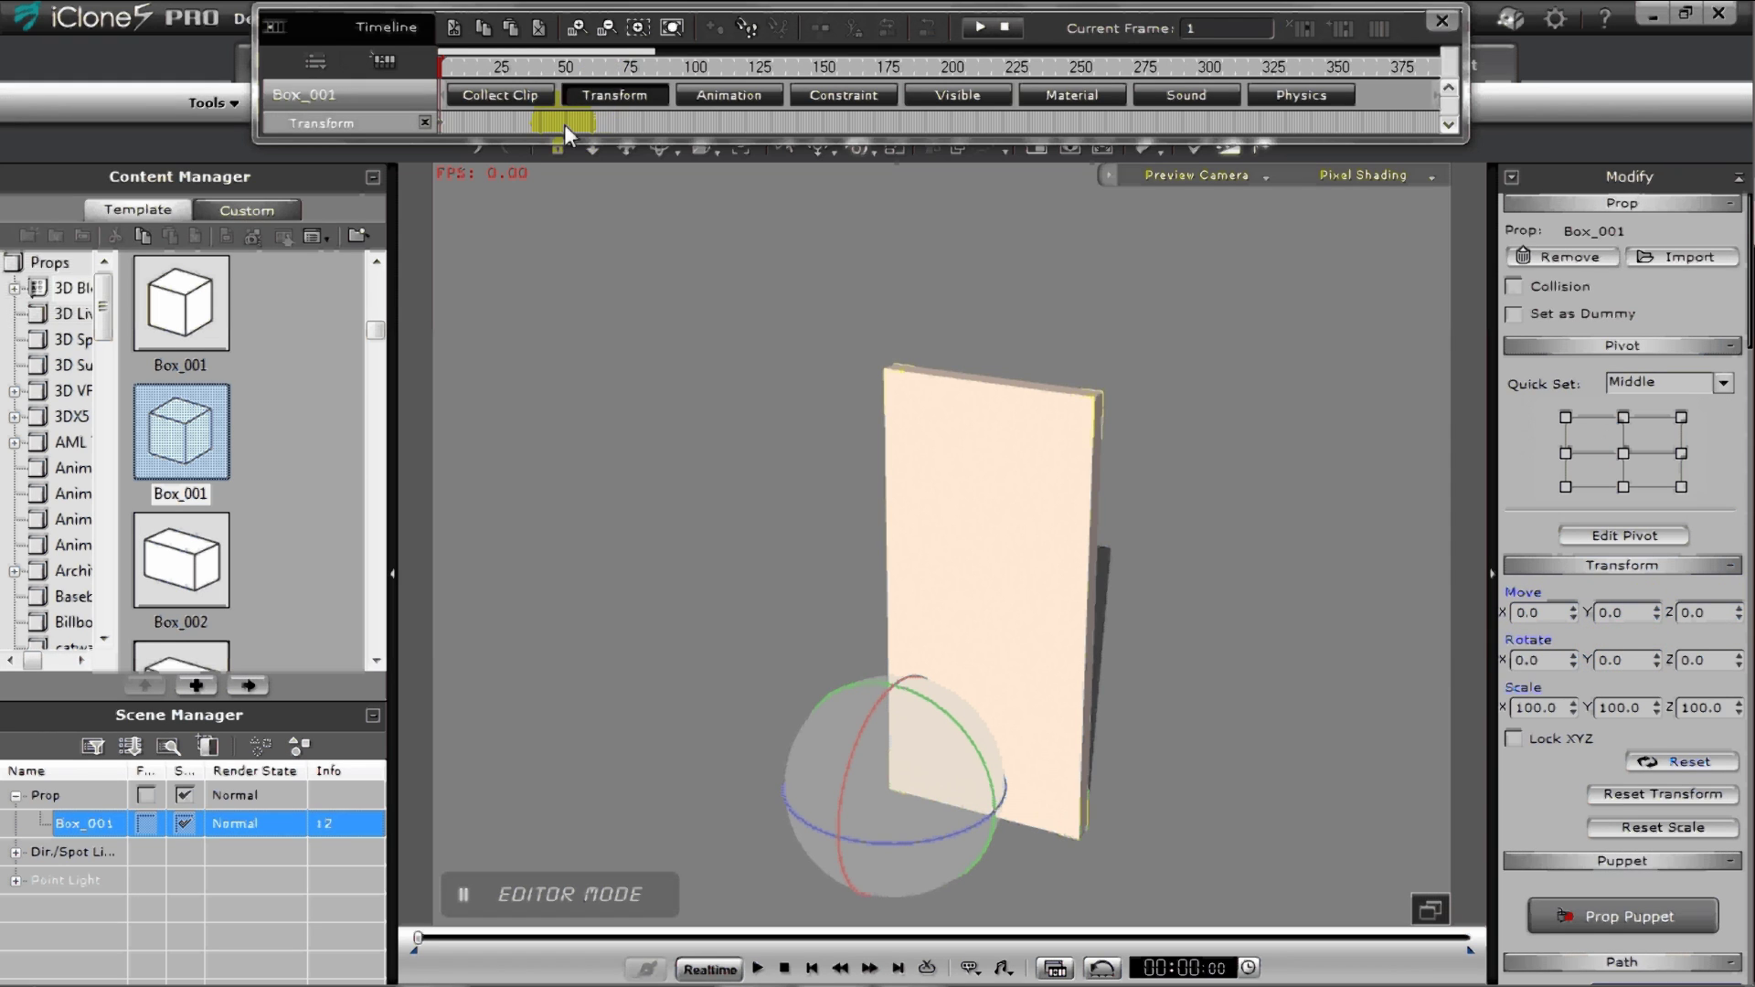
# Swing the door to 93.3° on Z at frame 50 and back to 0° at frame 90
pyautogui.click(563, 125)
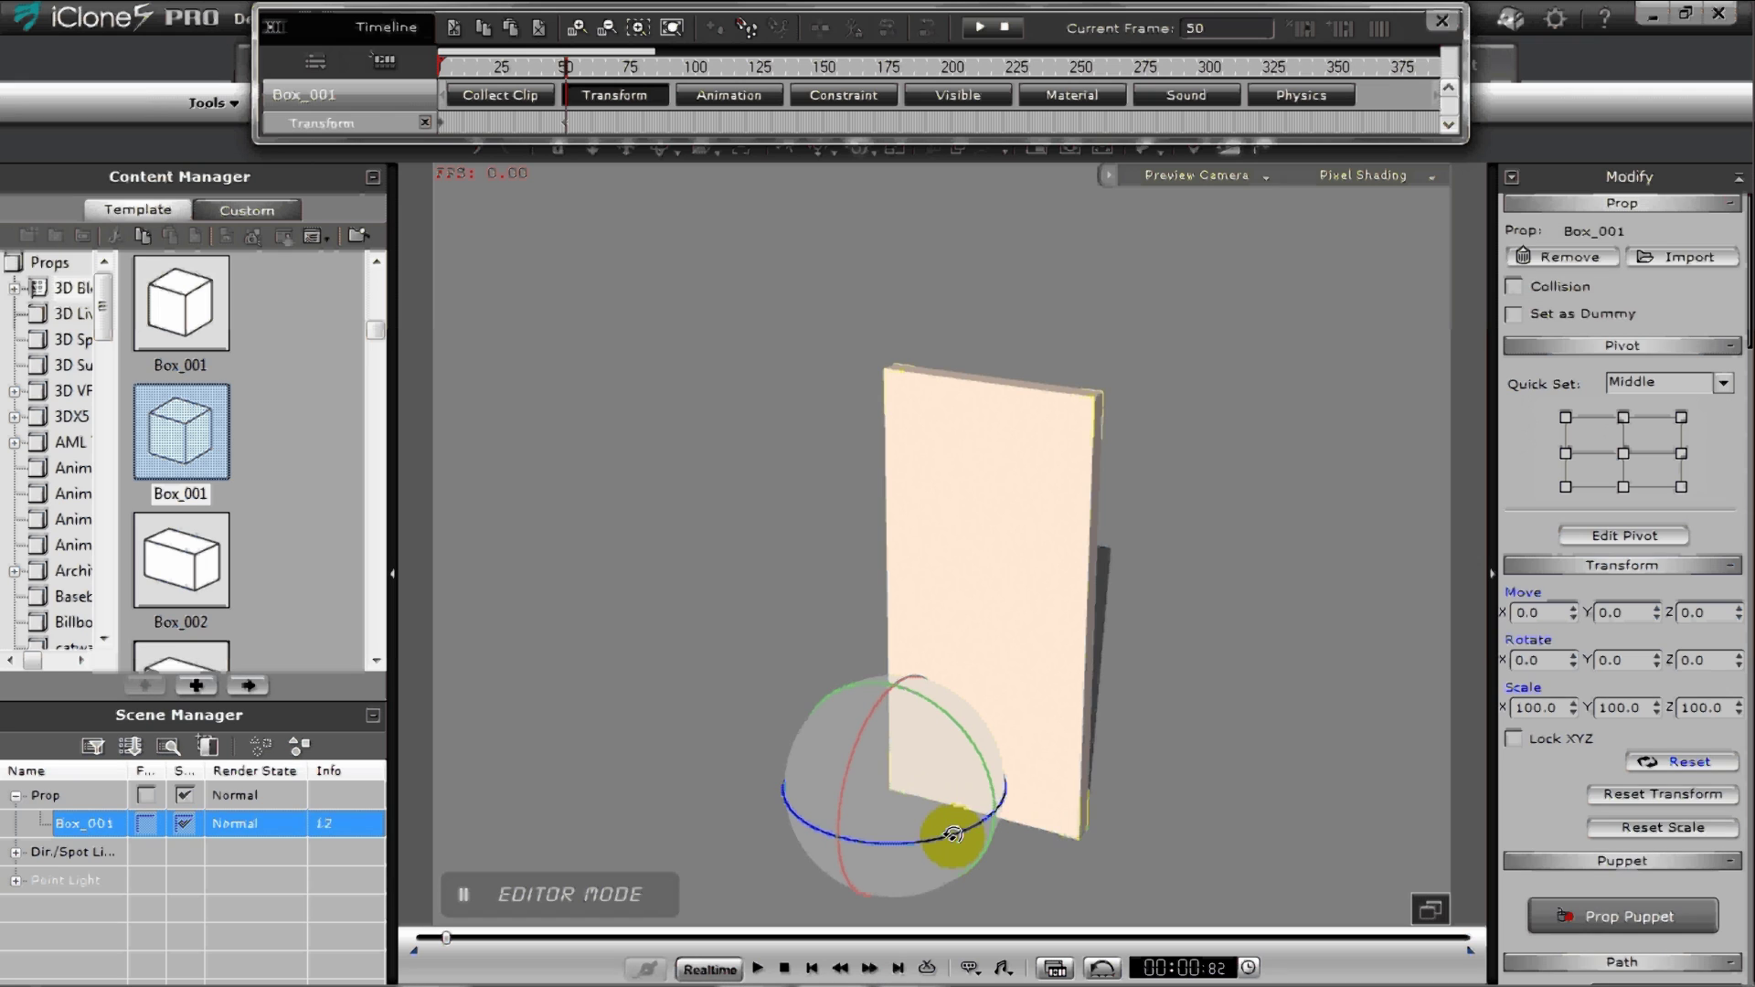
pyautogui.moveTo(953, 834); pyautogui.dragTo(1029, 689)
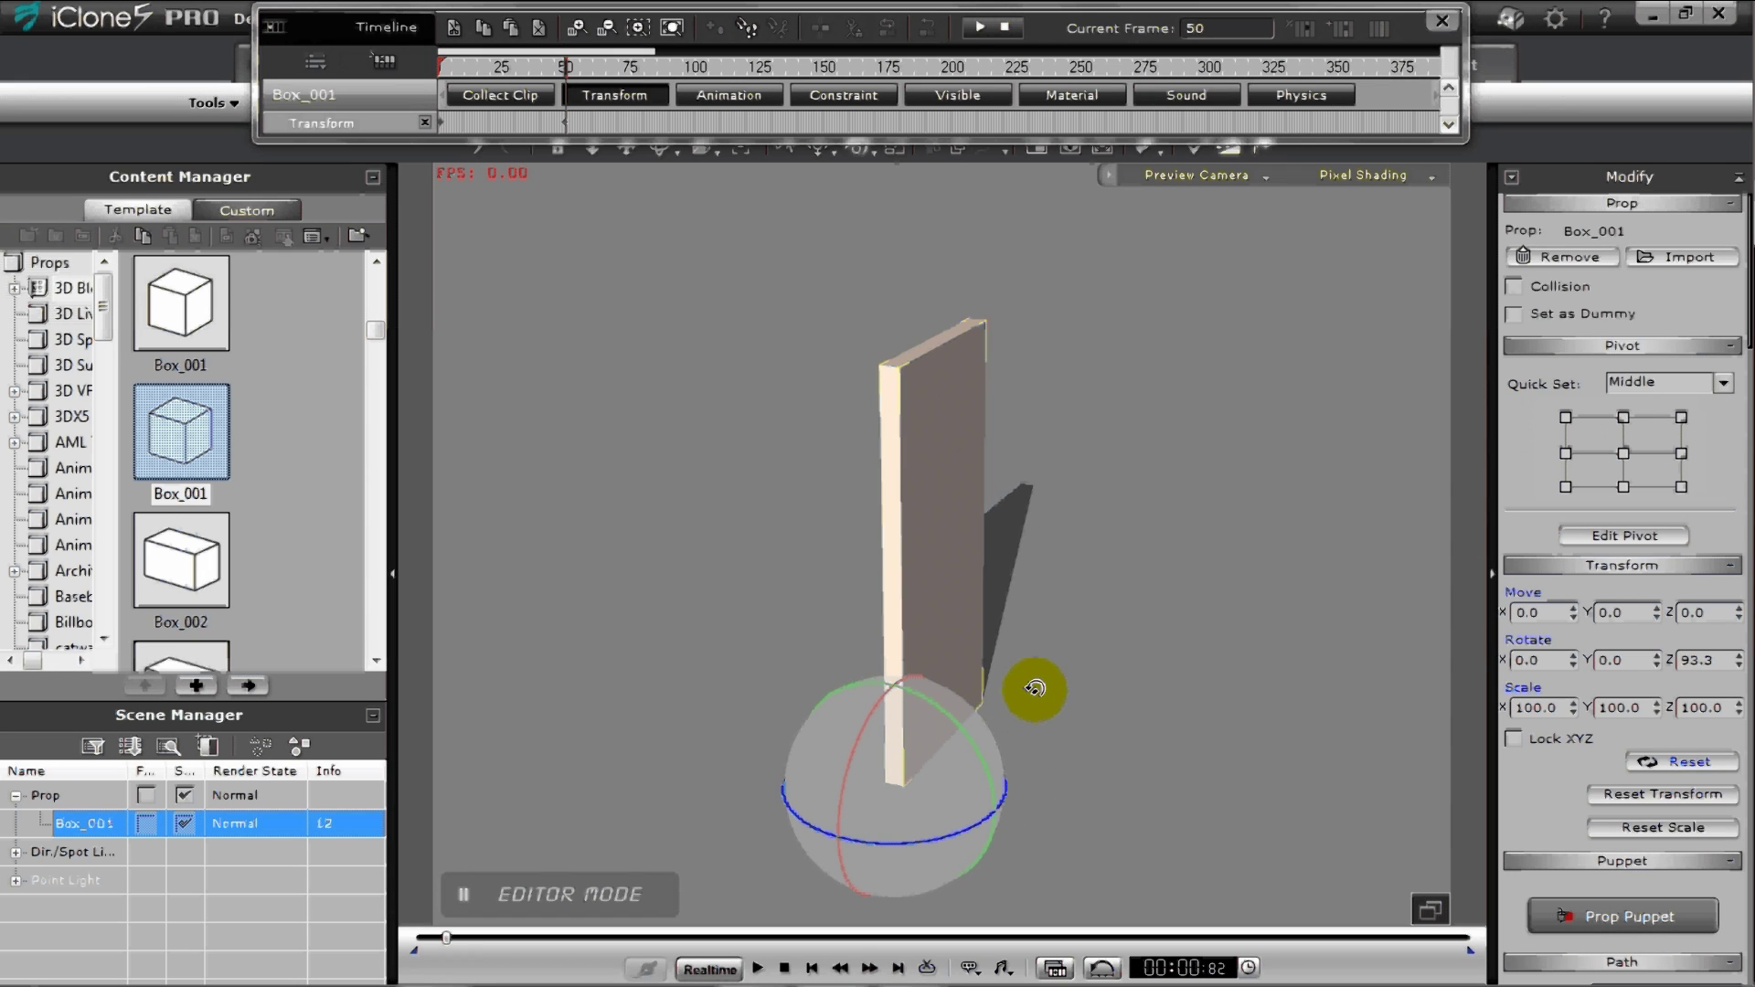
pyautogui.click(590, 126)
pyautogui.moveTo(659, 125); pyautogui.dragTo(668, 125)
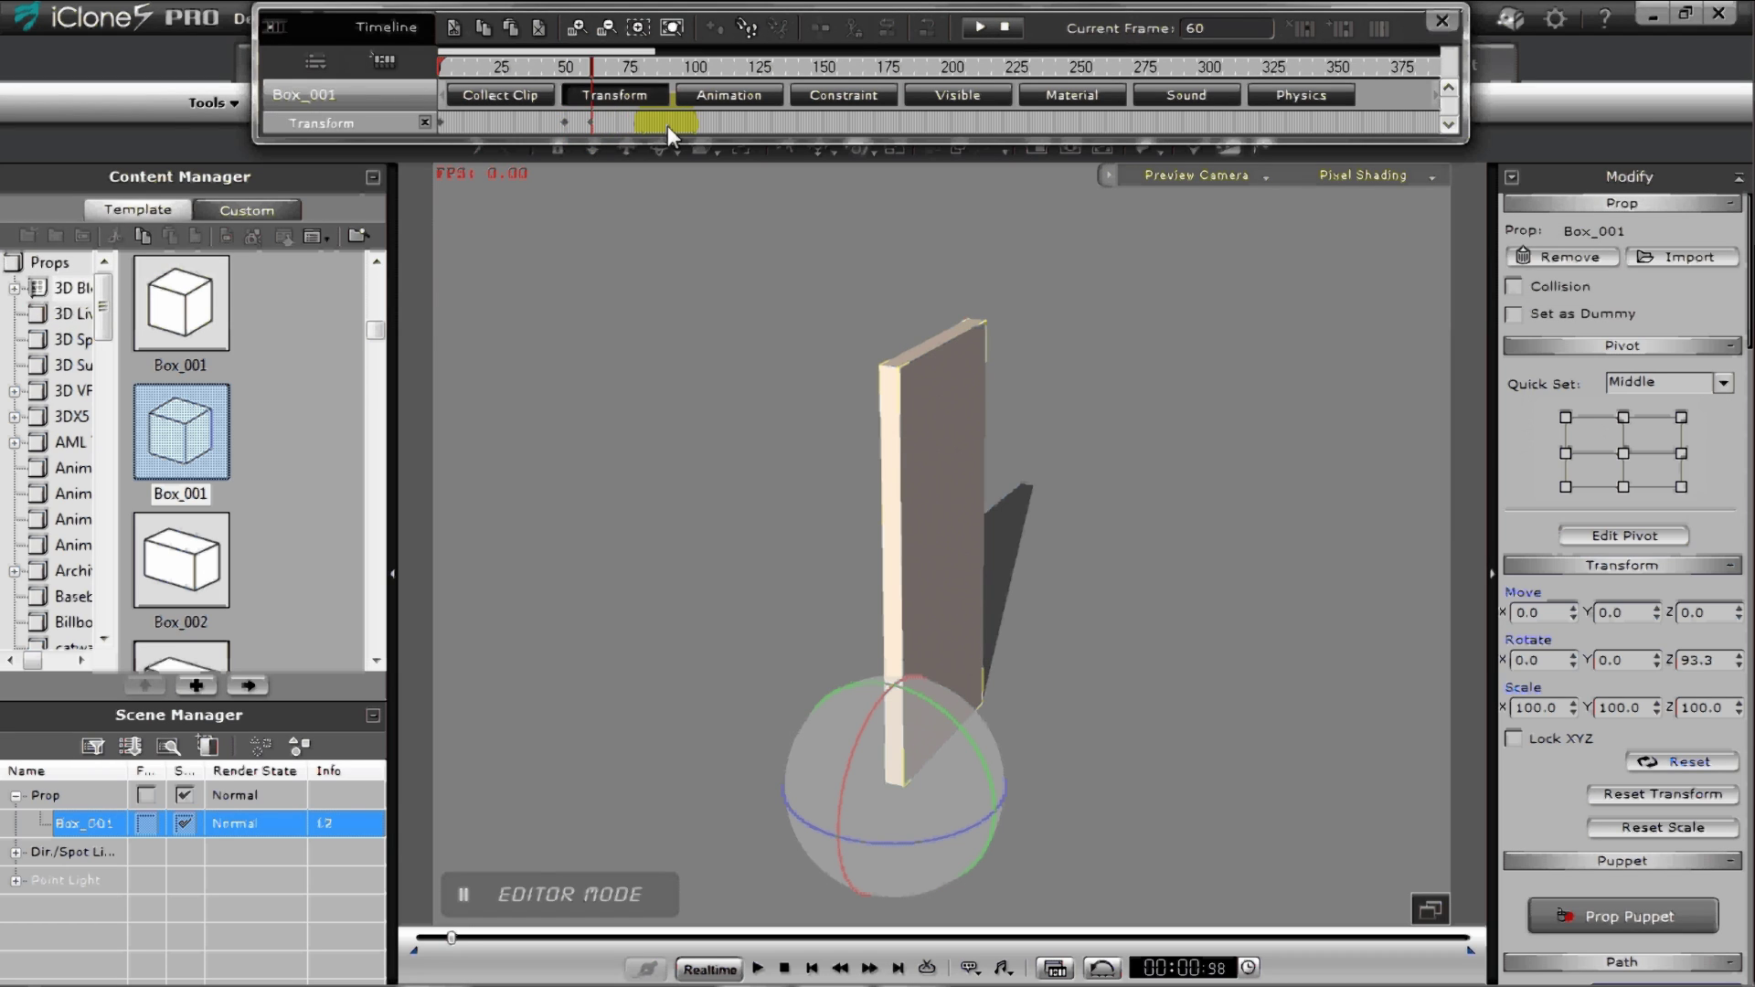
pyautogui.moveTo(946, 827)
pyautogui.mouseDown()
pyautogui.moveTo(981, 826)
pyautogui.moveTo(860, 850)
pyautogui.mouseUp()
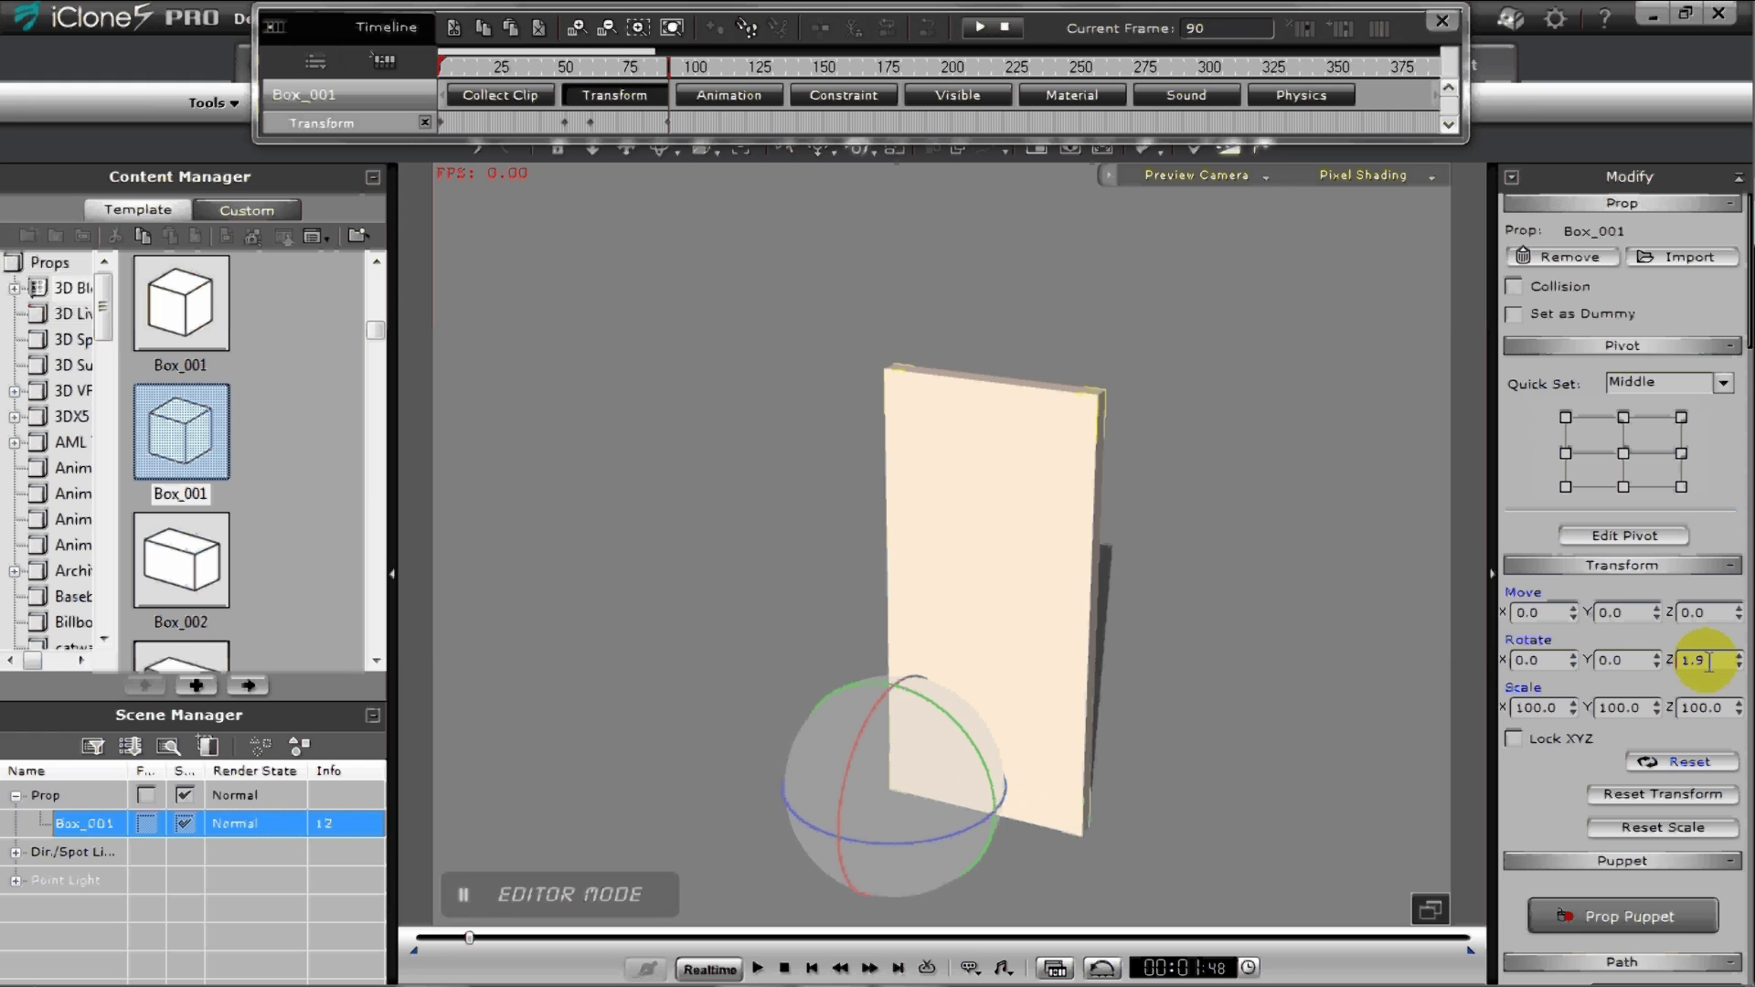
pyautogui.doubleClick(1690, 660)
pyautogui.write('0')
pyautogui.press('Return')
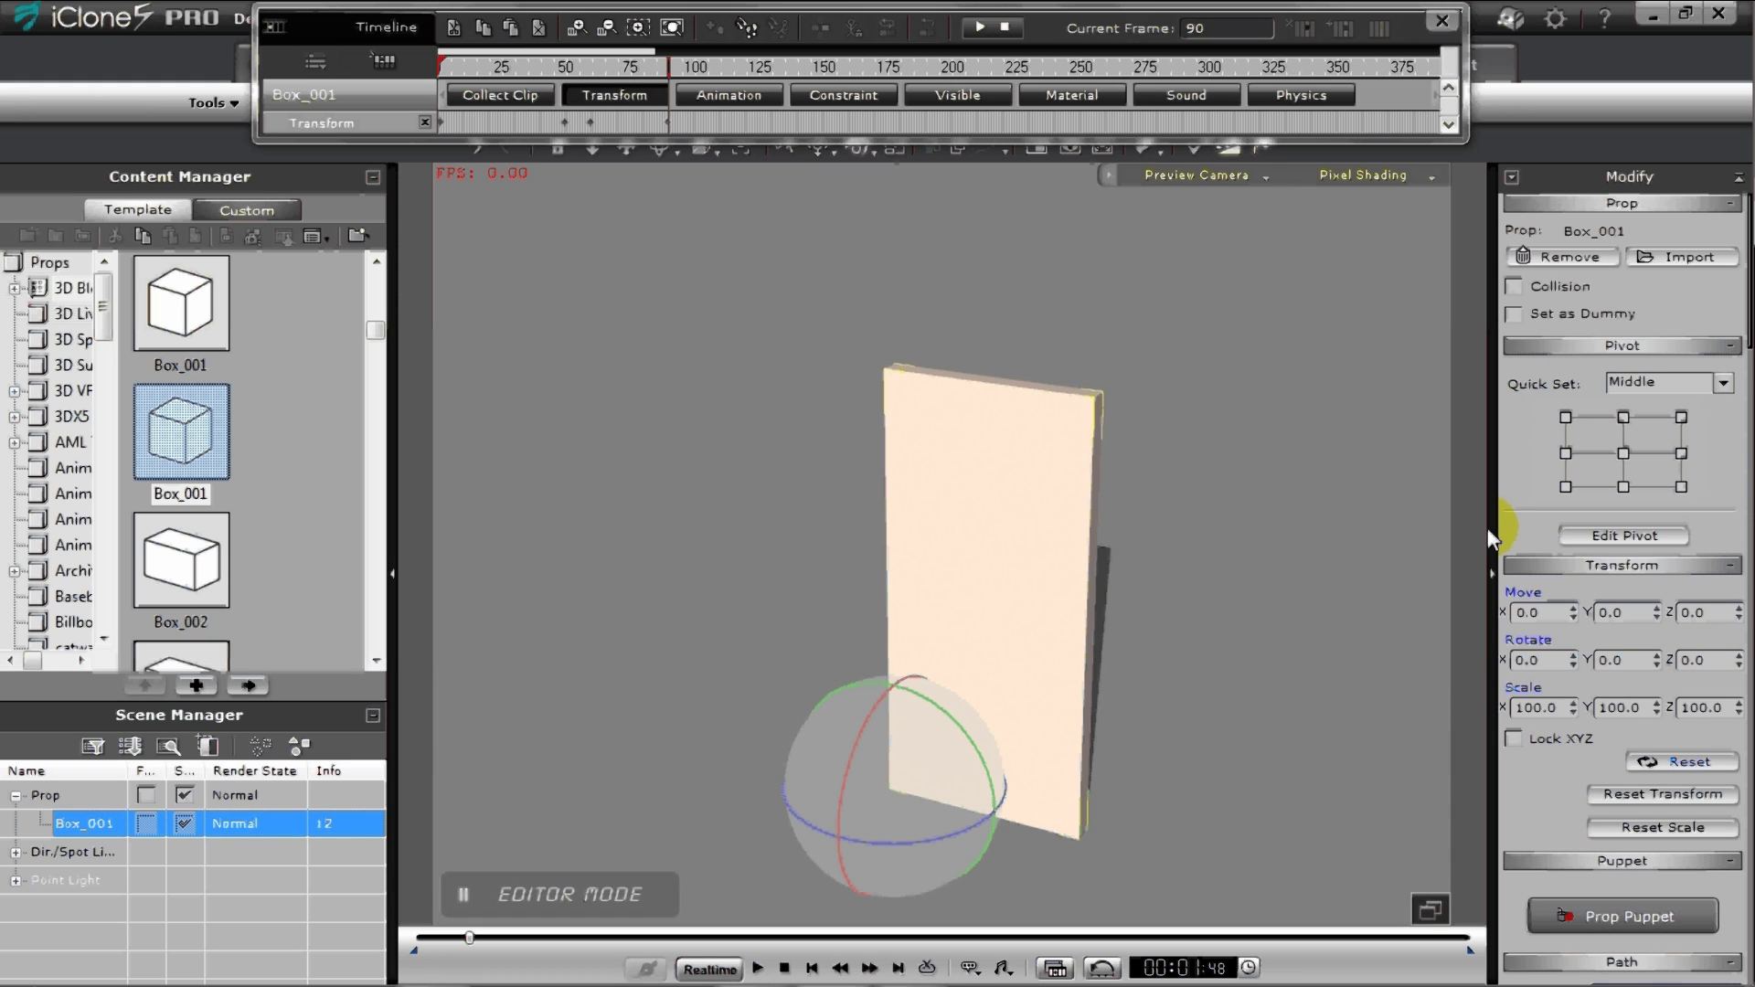
# Mark the opening motion range and save it as a perform clip named 'open'
pyautogui.click(502, 101)
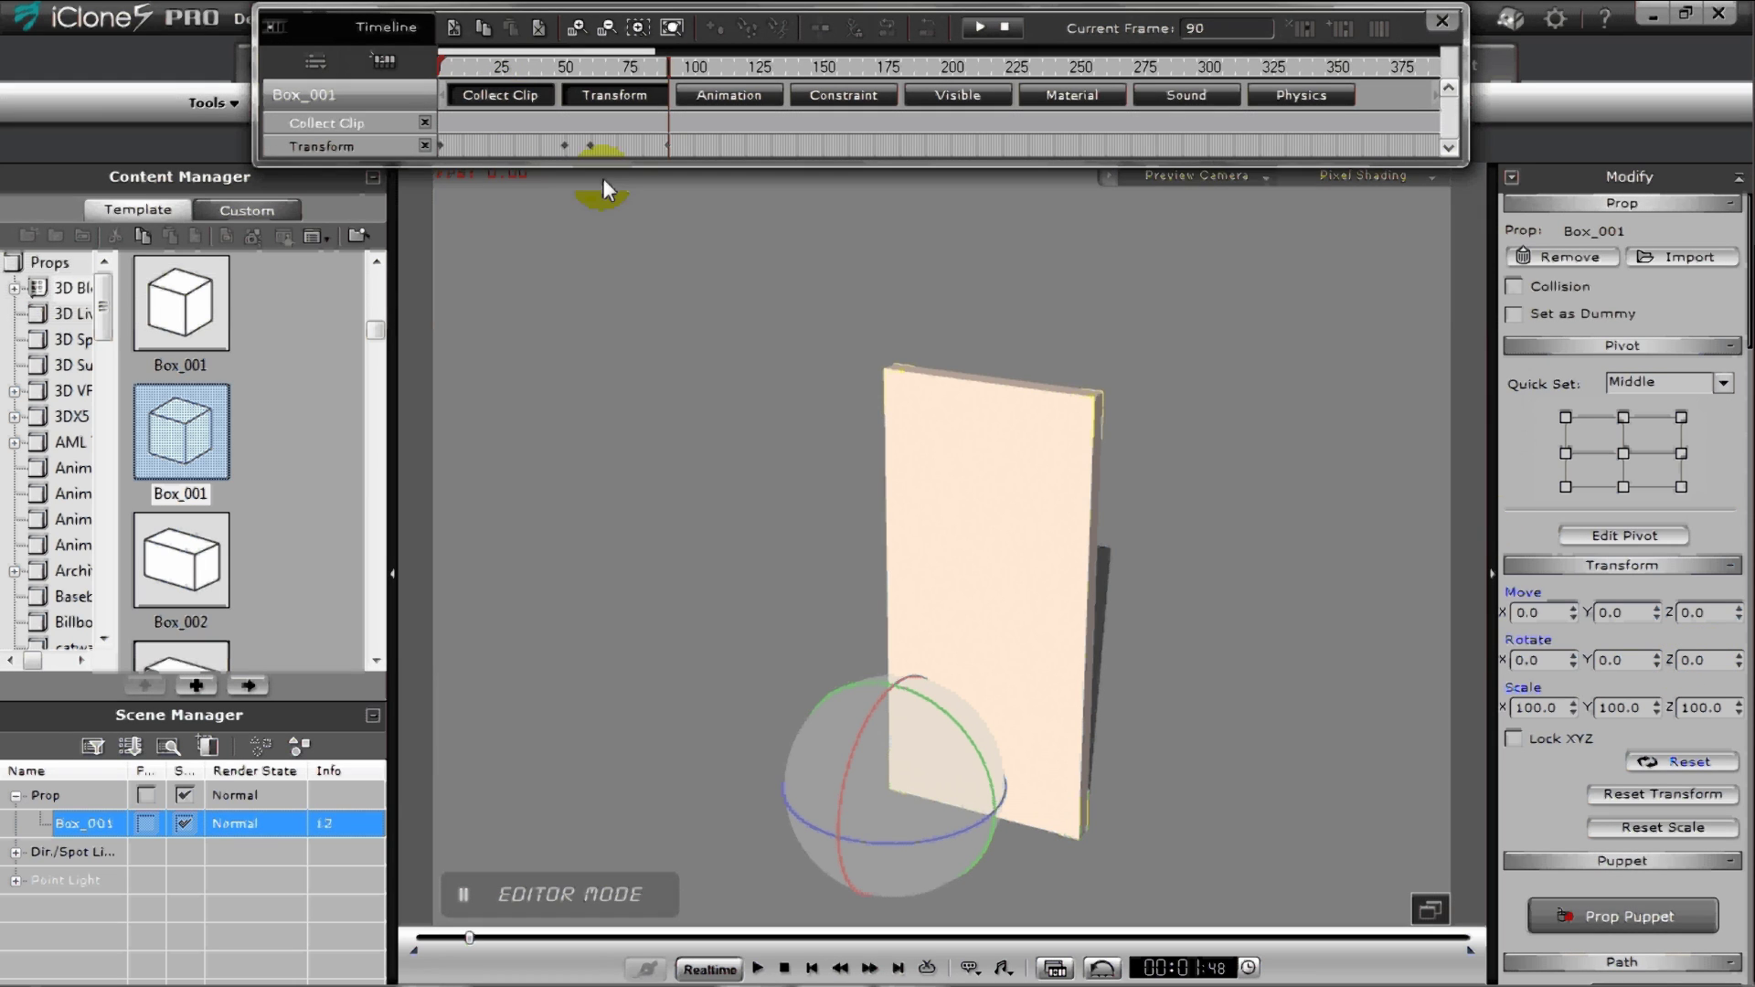
pyautogui.moveTo(567, 125); pyautogui.dragTo(277, 120)
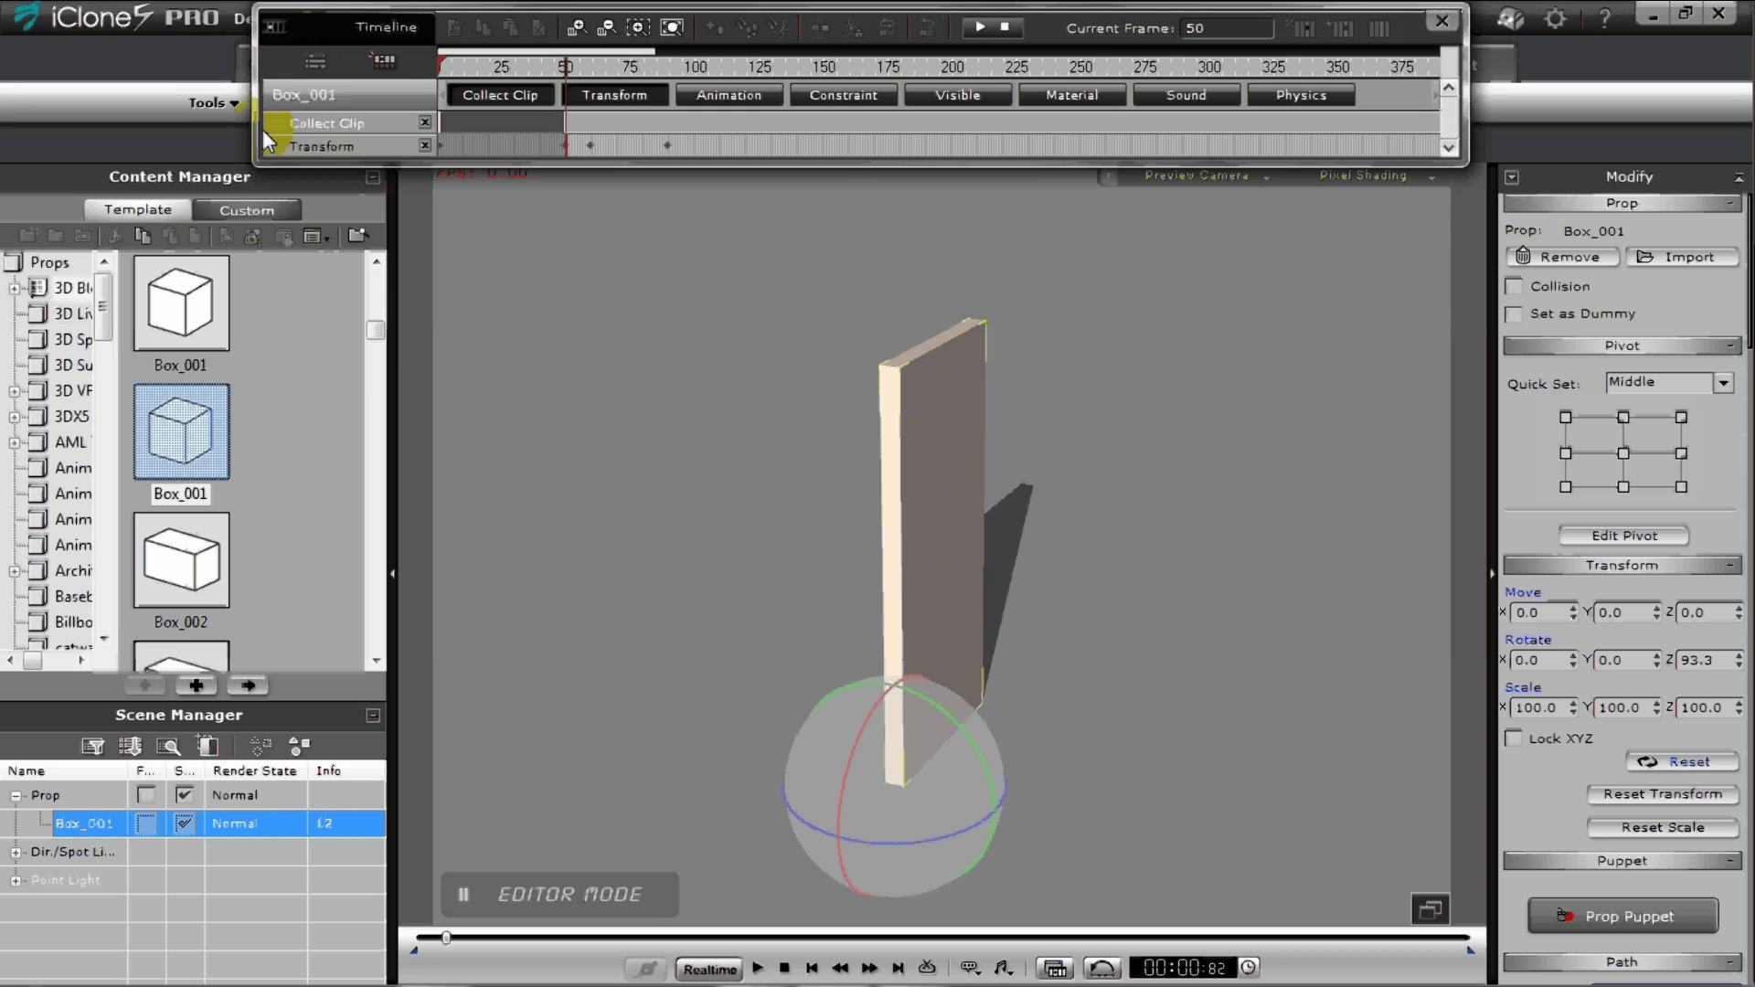
pyautogui.rightClick(538, 123)
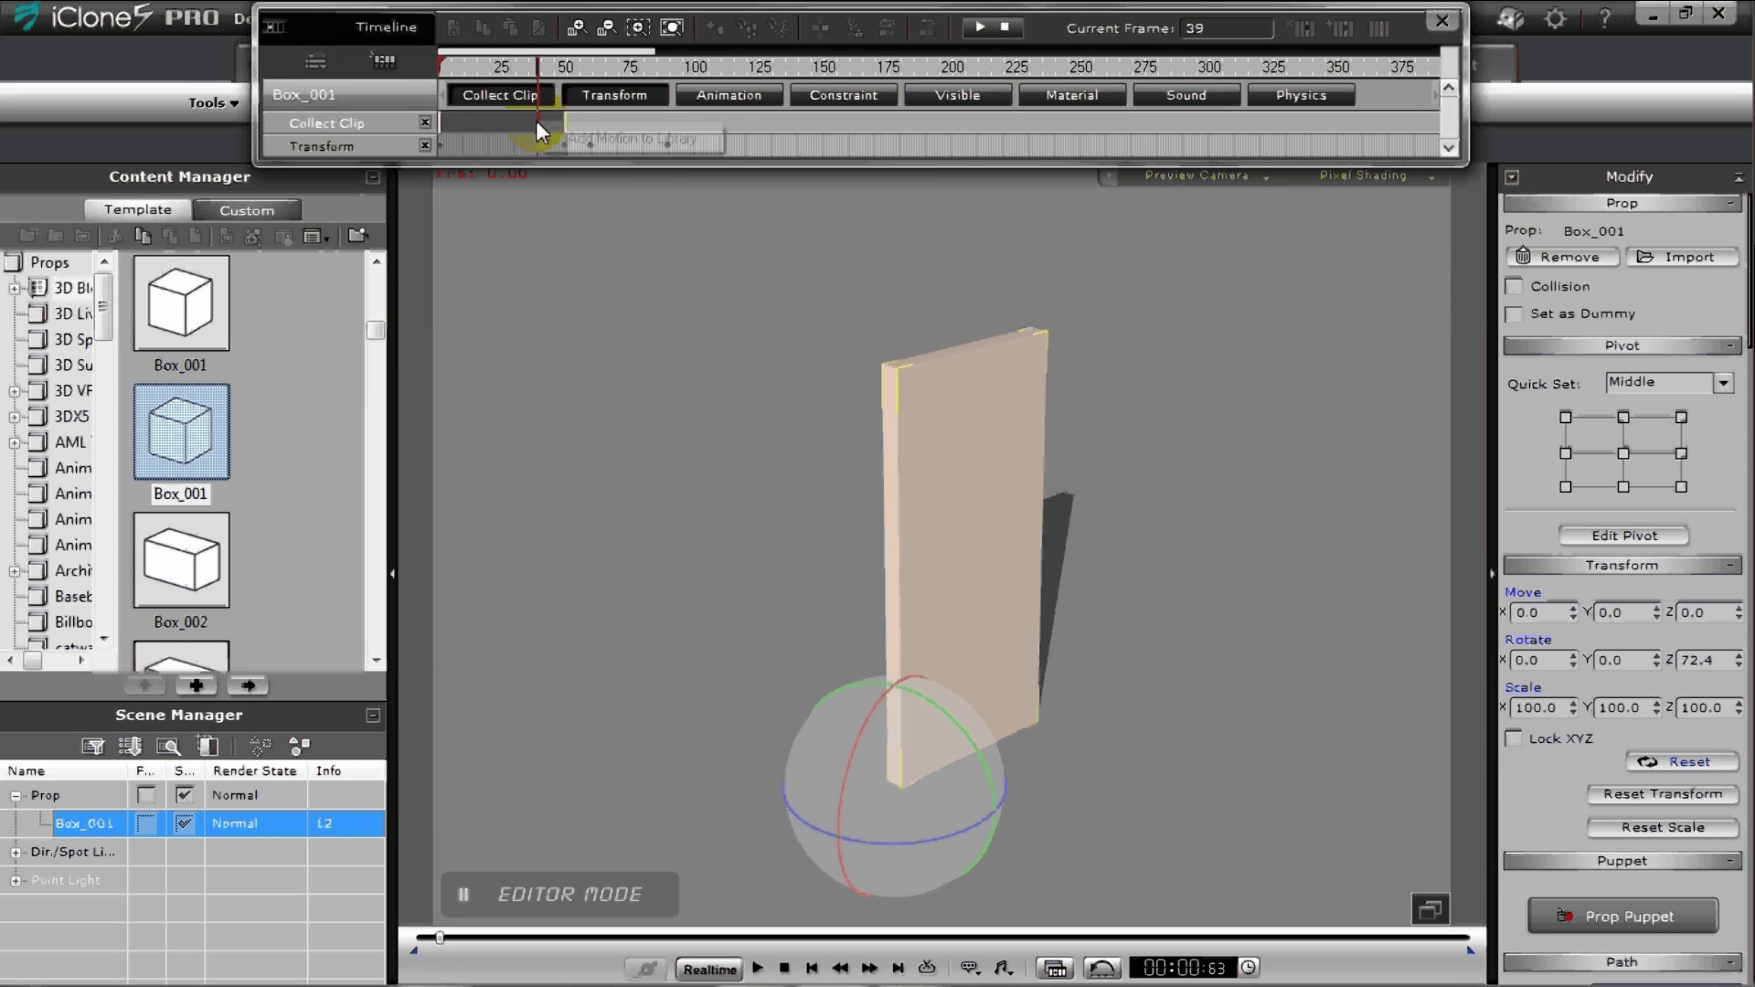
pyautogui.click(598, 136)
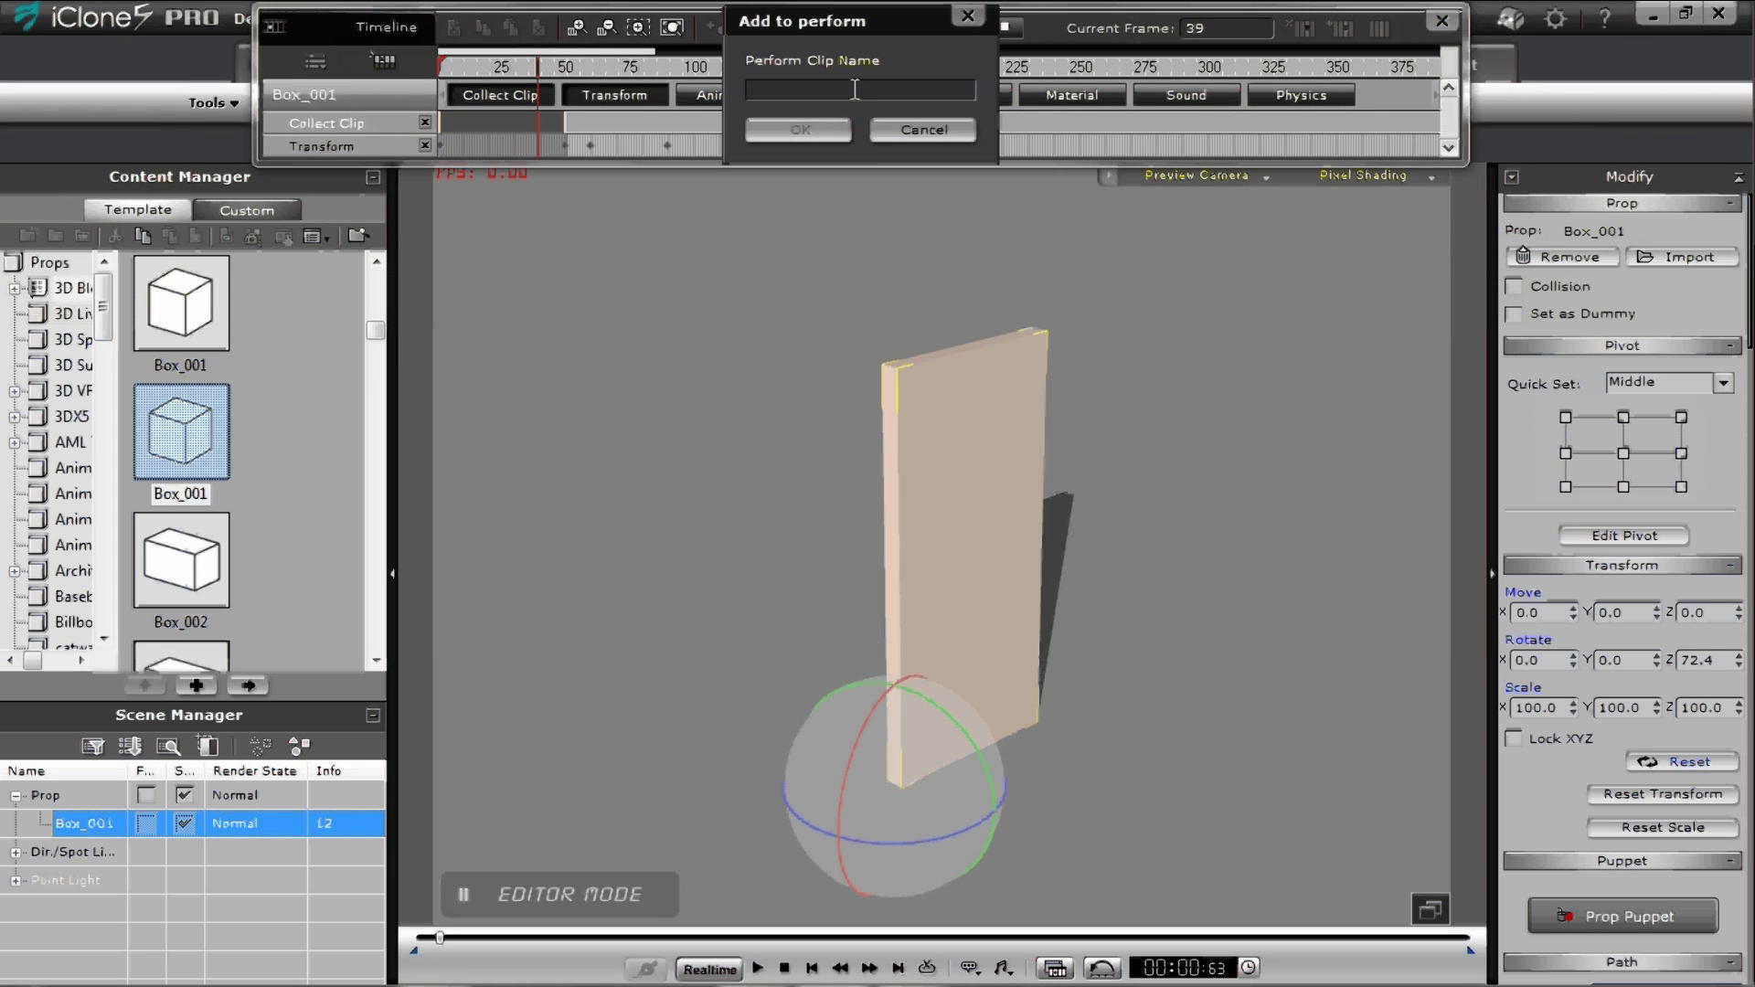
pyautogui.write('open')
pyautogui.click(841, 128)
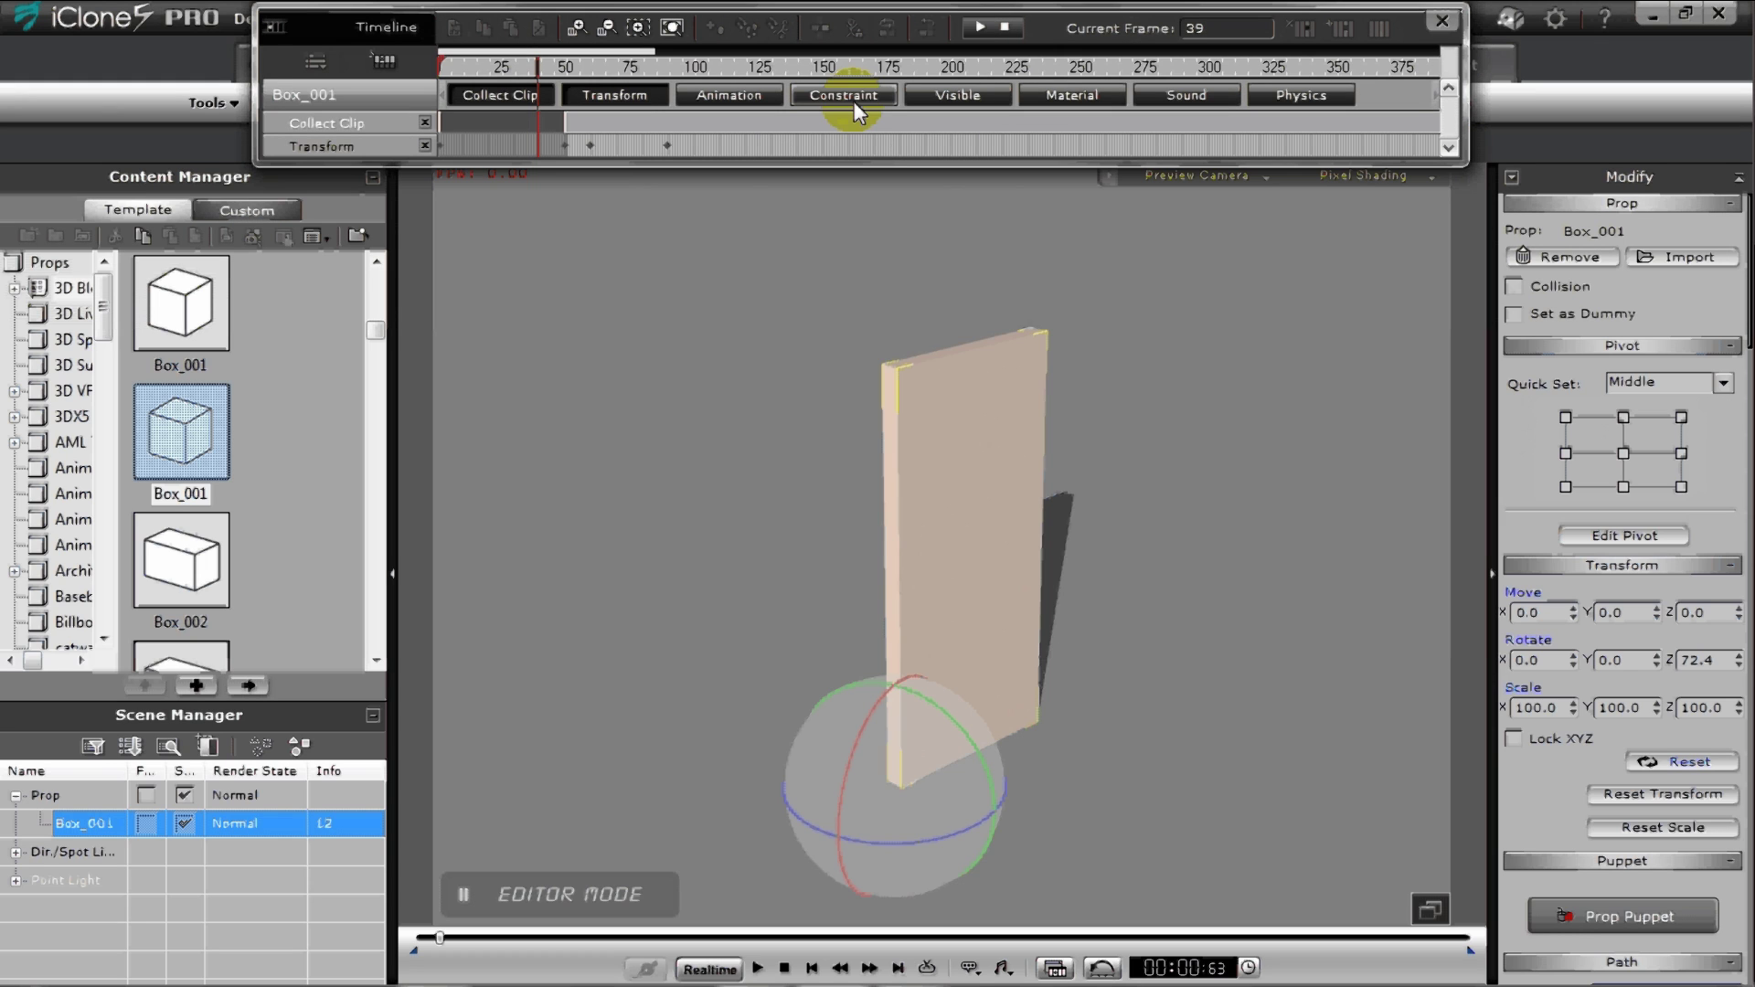
# Mark the closing swing range and save it as a perform clip named 'closed'
pyautogui.click(678, 125)
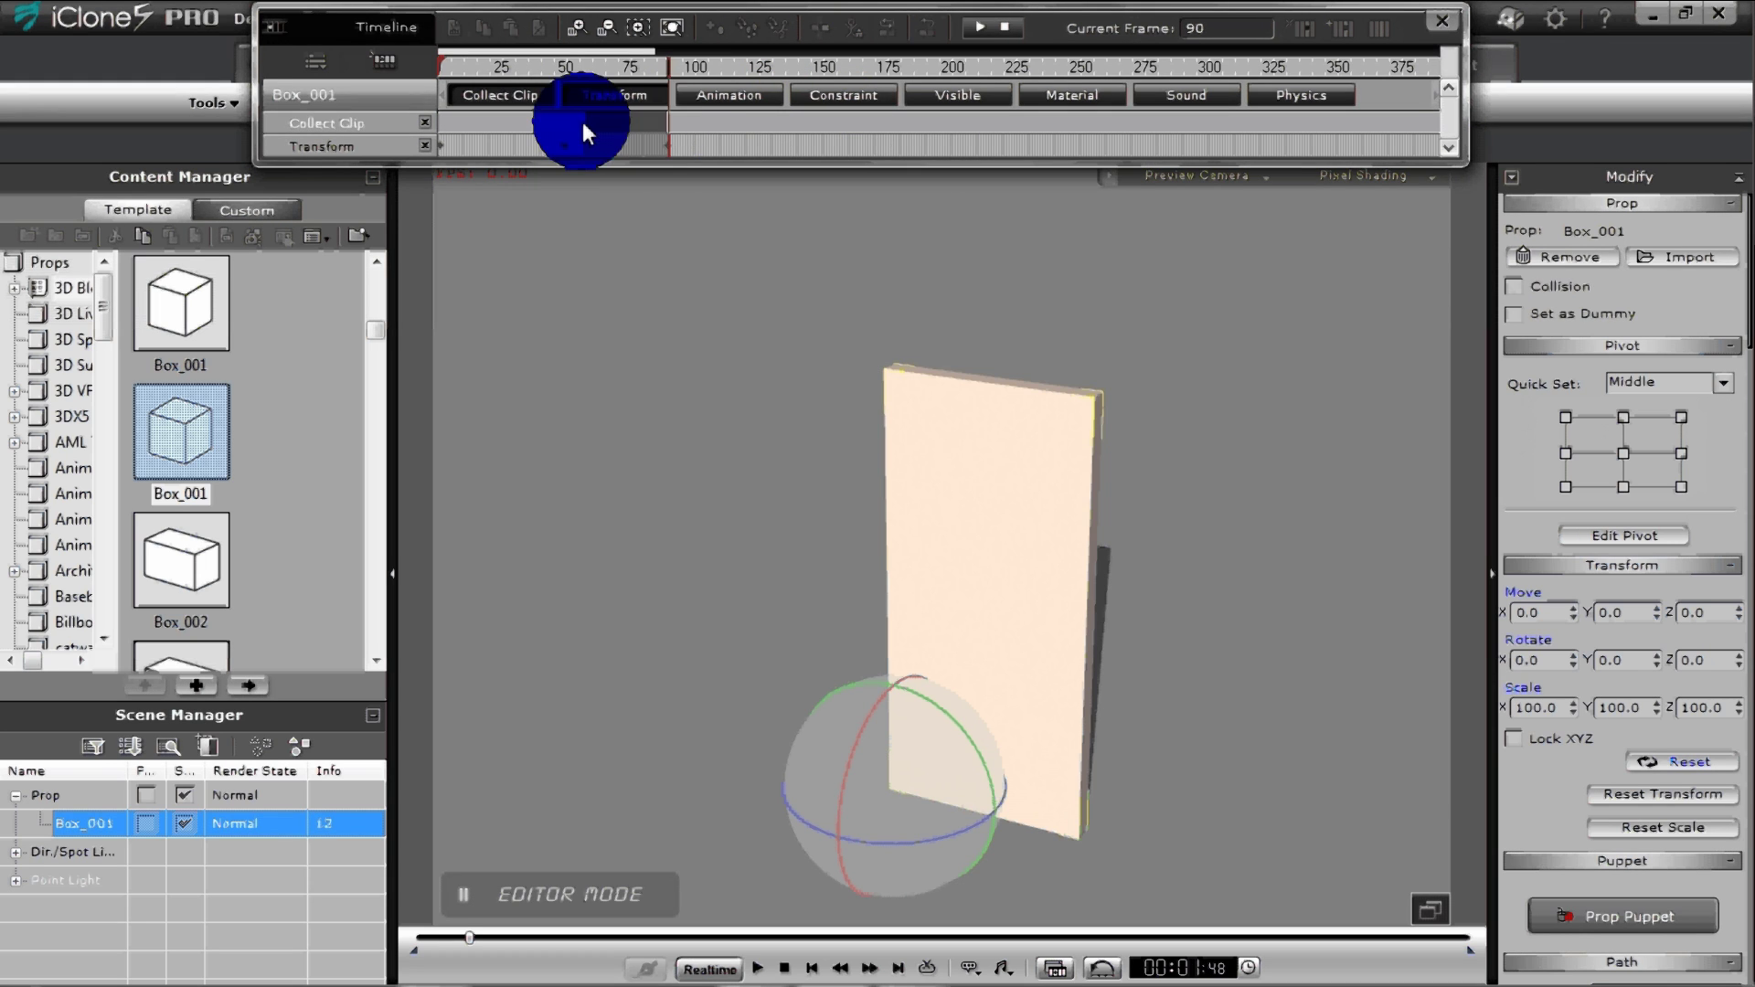
pyautogui.click(654, 125)
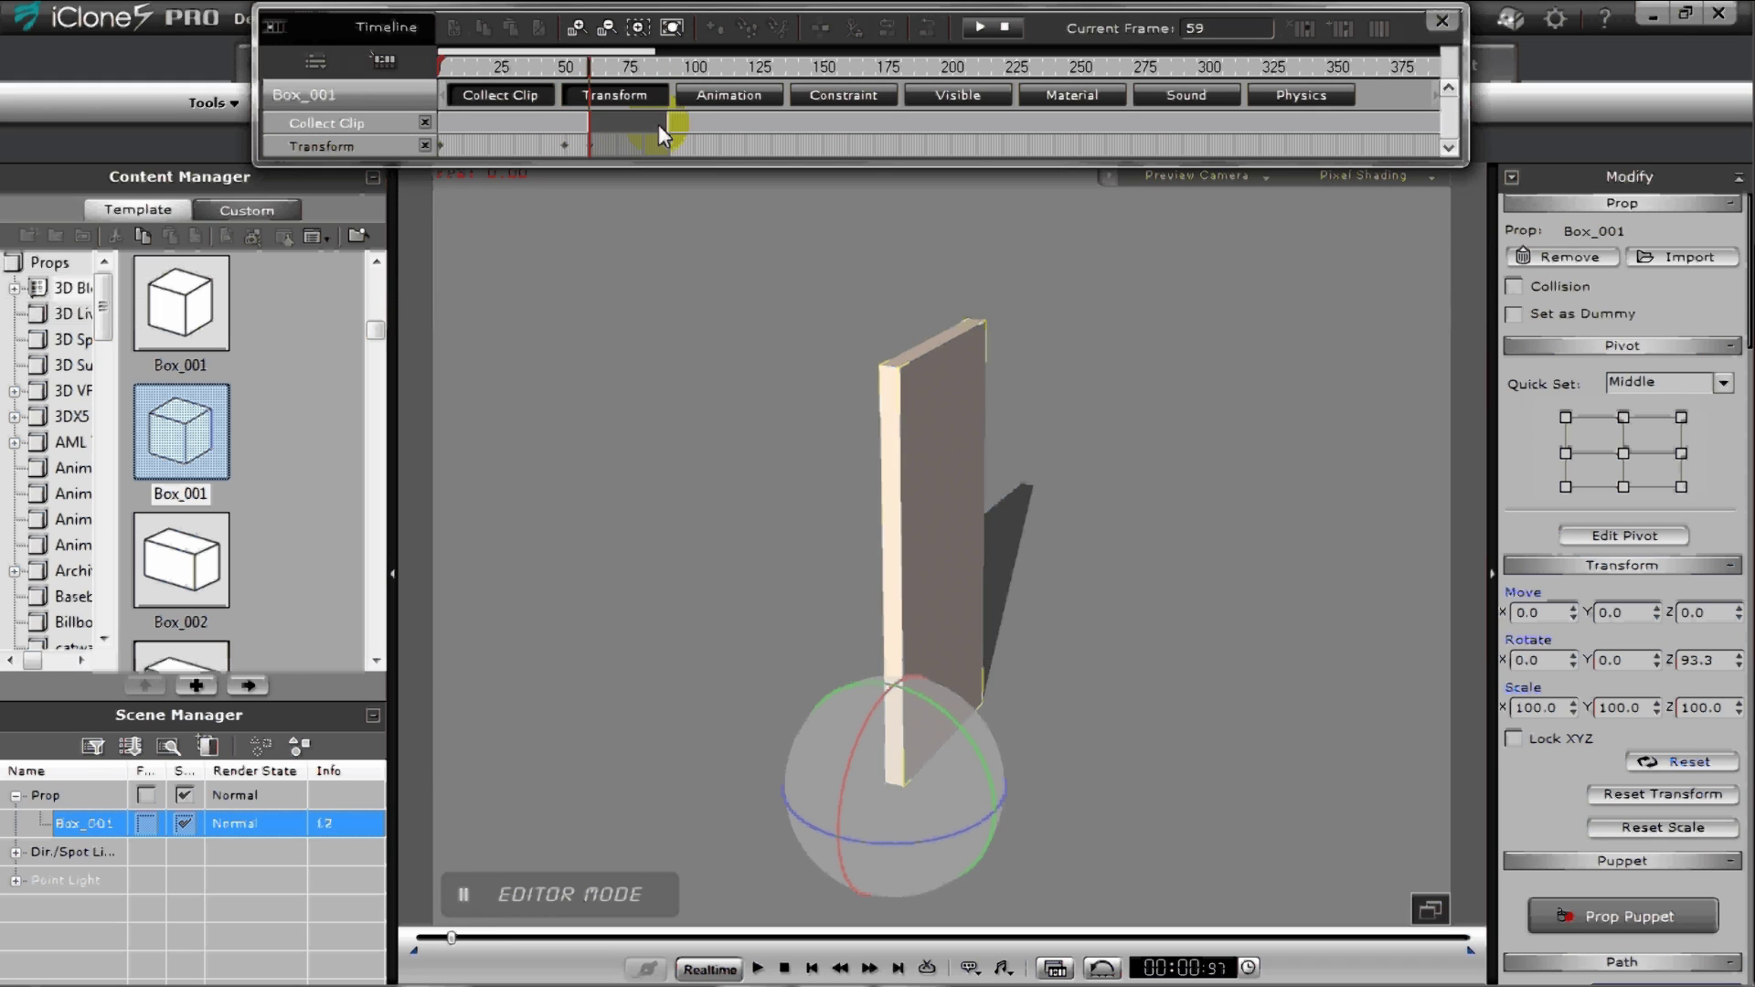
pyautogui.rightClick(654, 123)
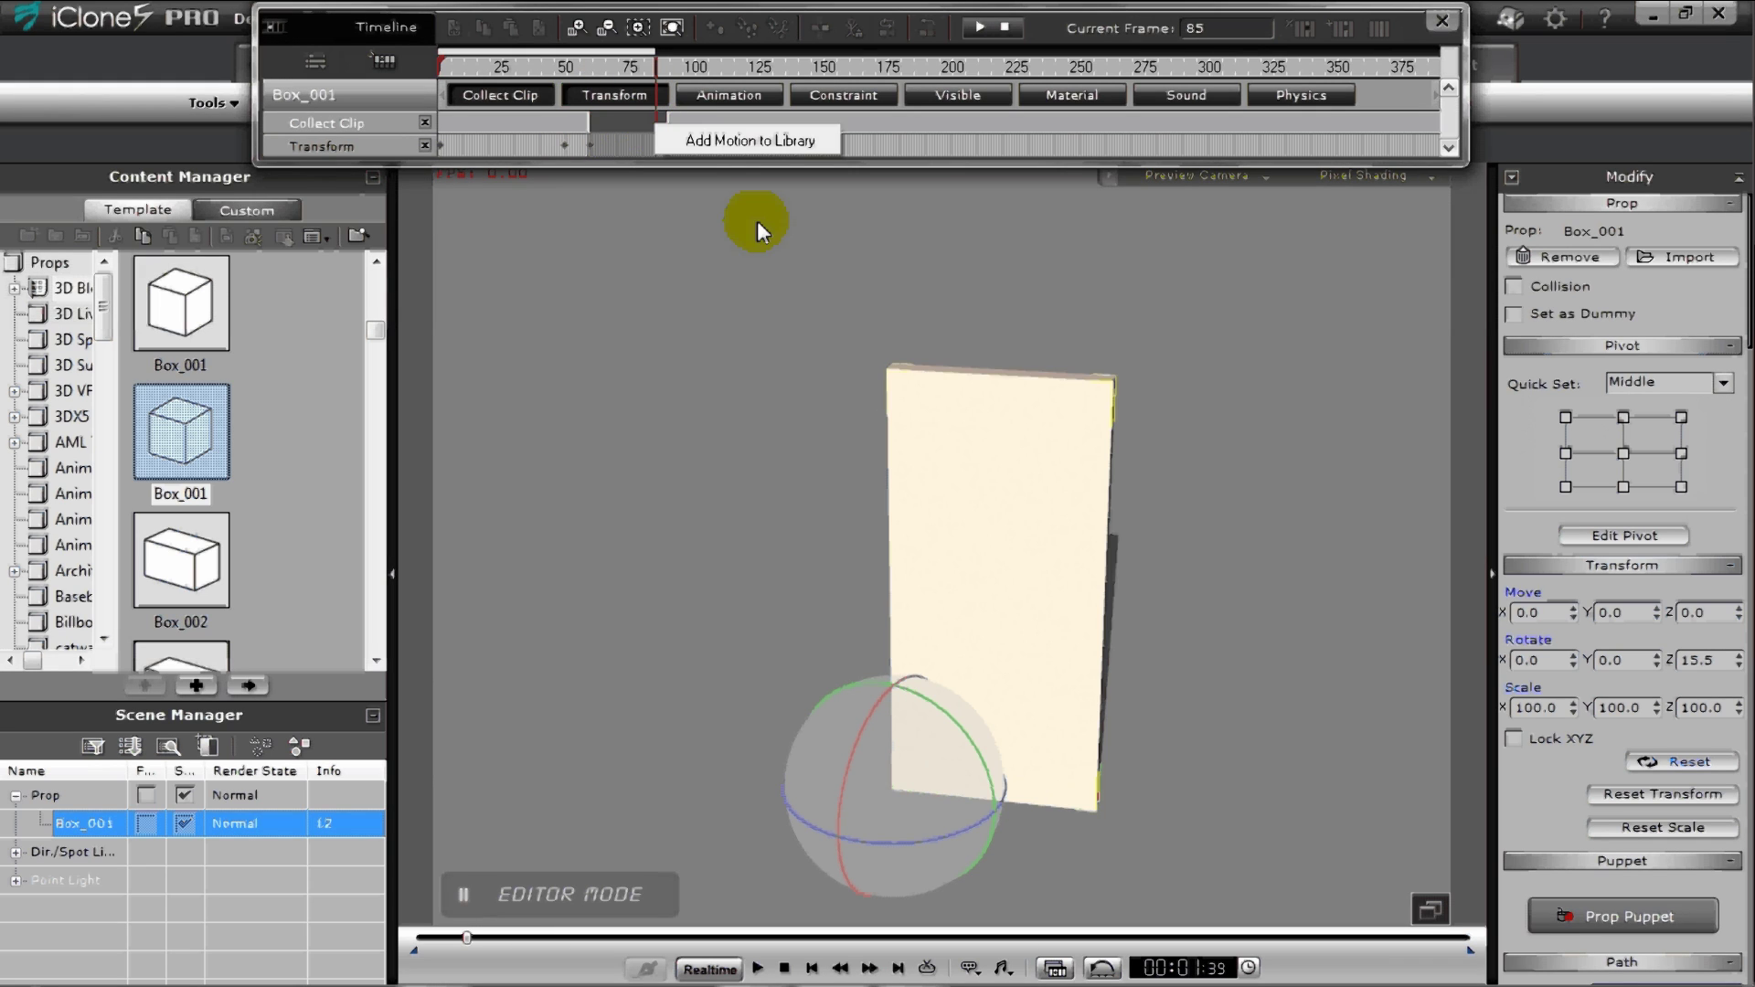
pyautogui.click(717, 143)
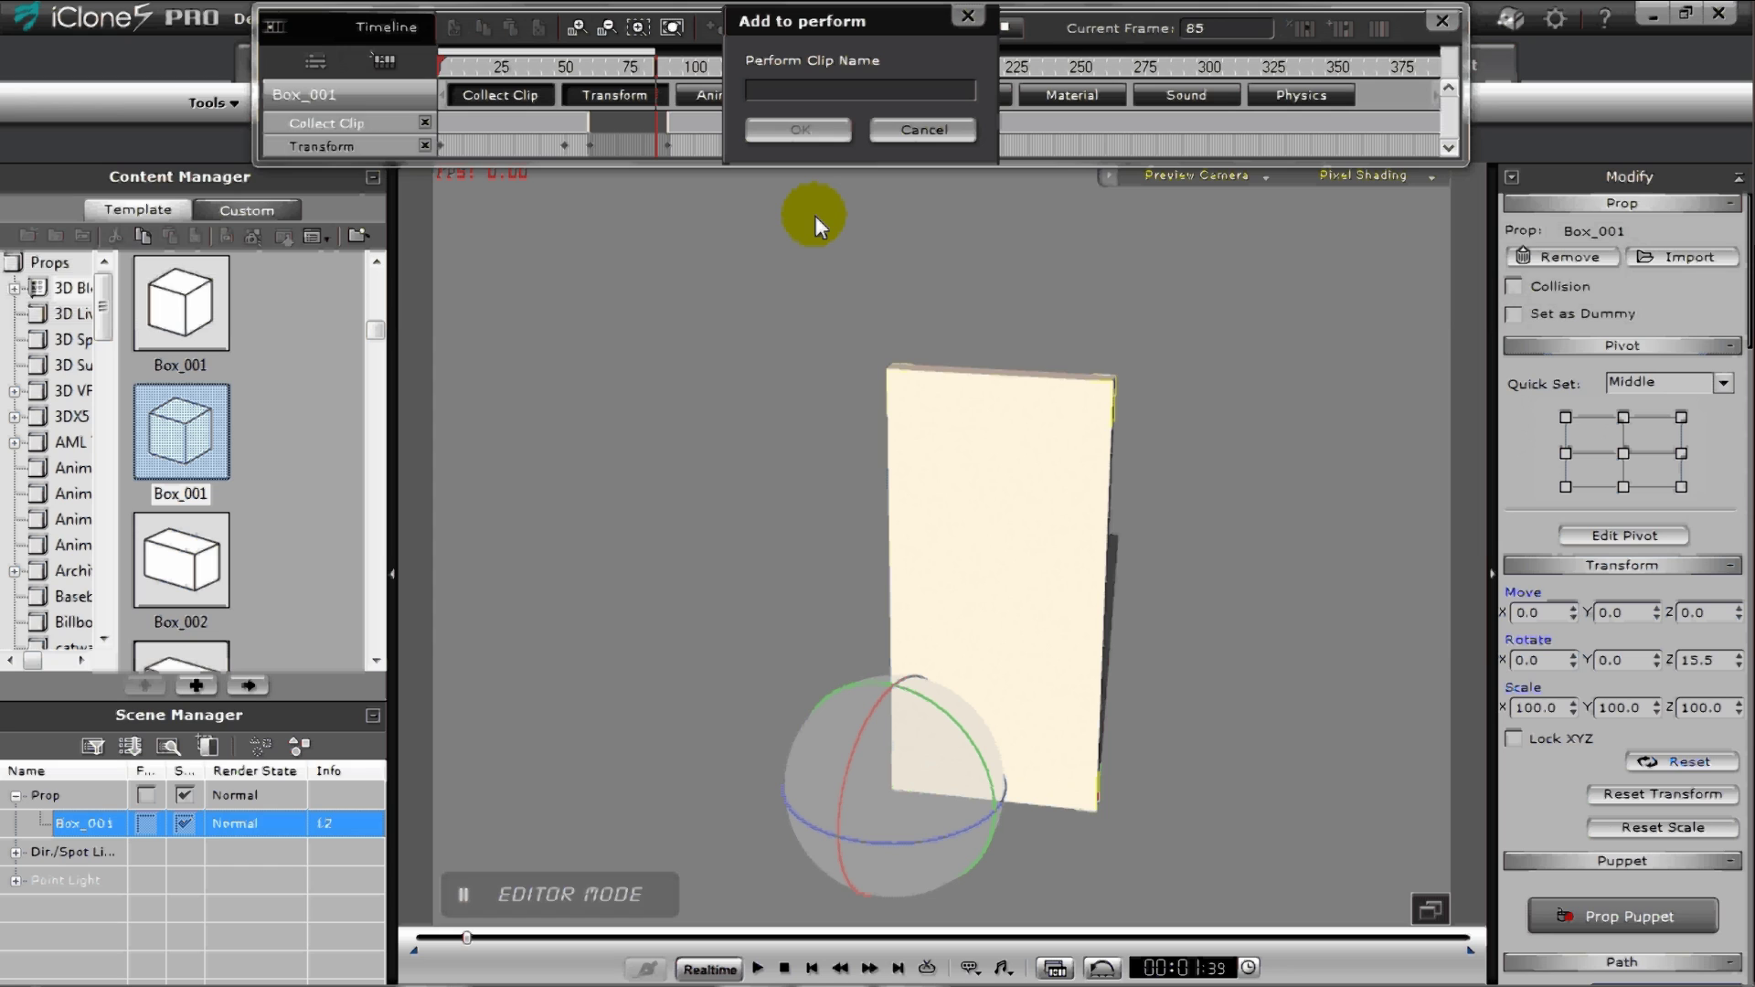
pyautogui.write('closed')
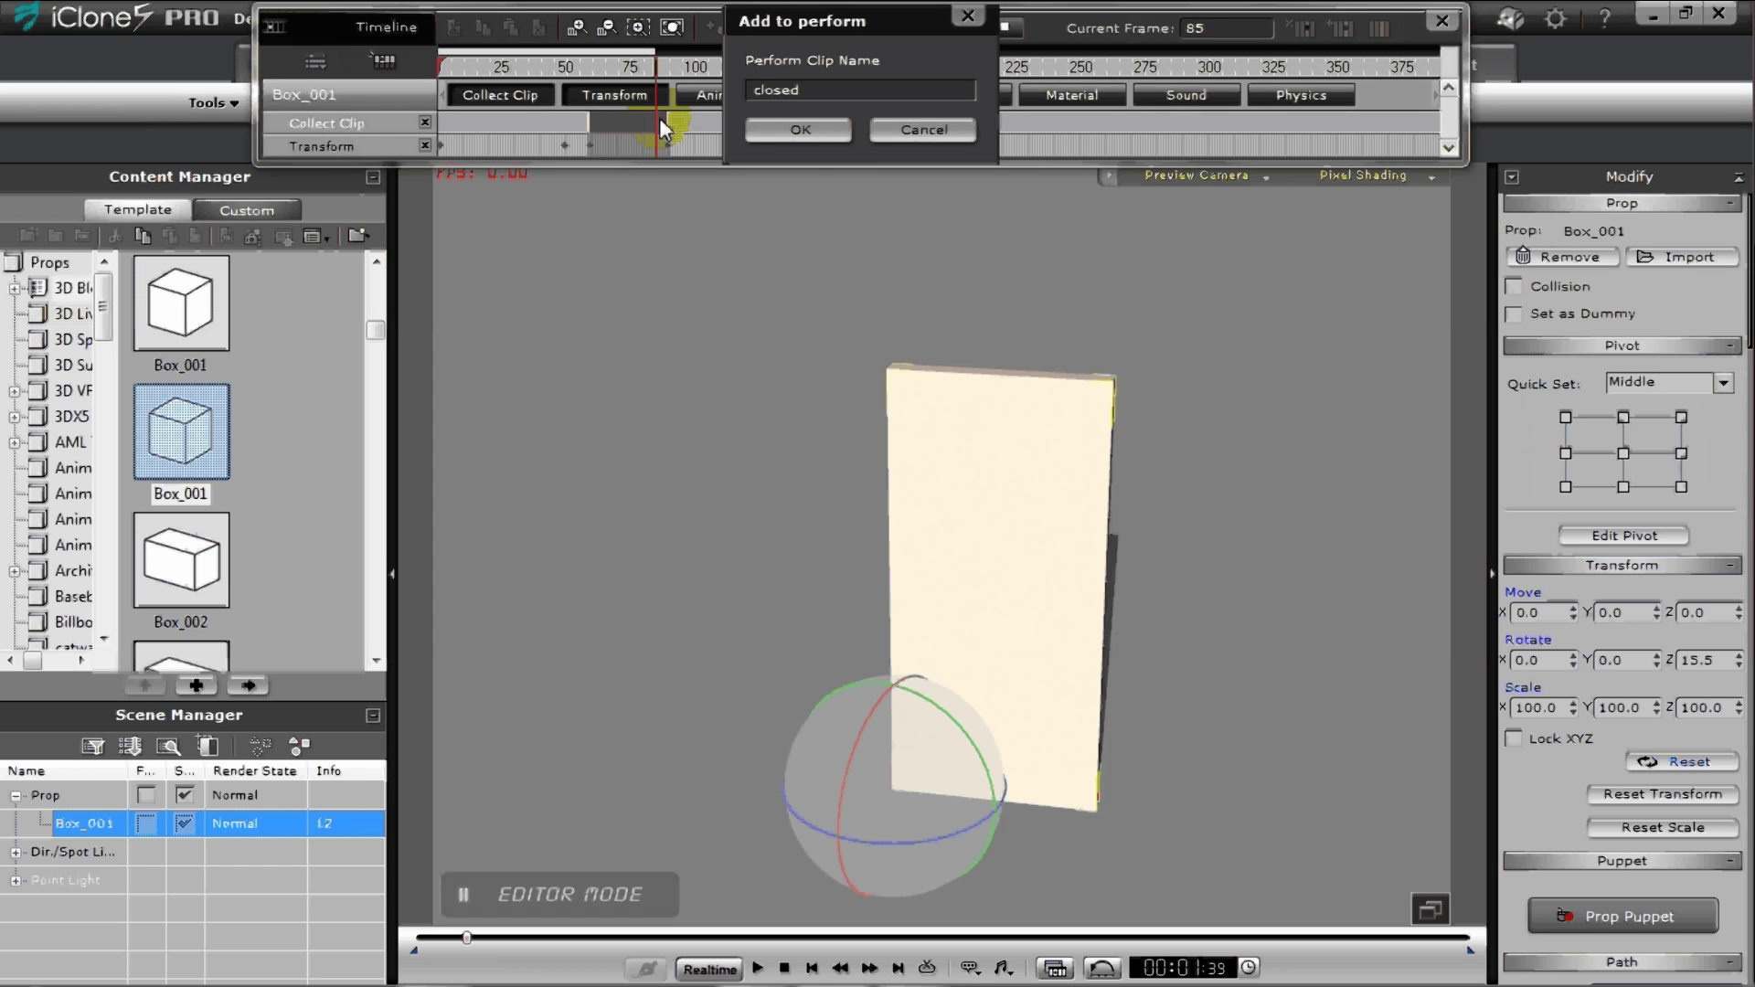
pyautogui.click(805, 131)
pyautogui.click(697, 139)
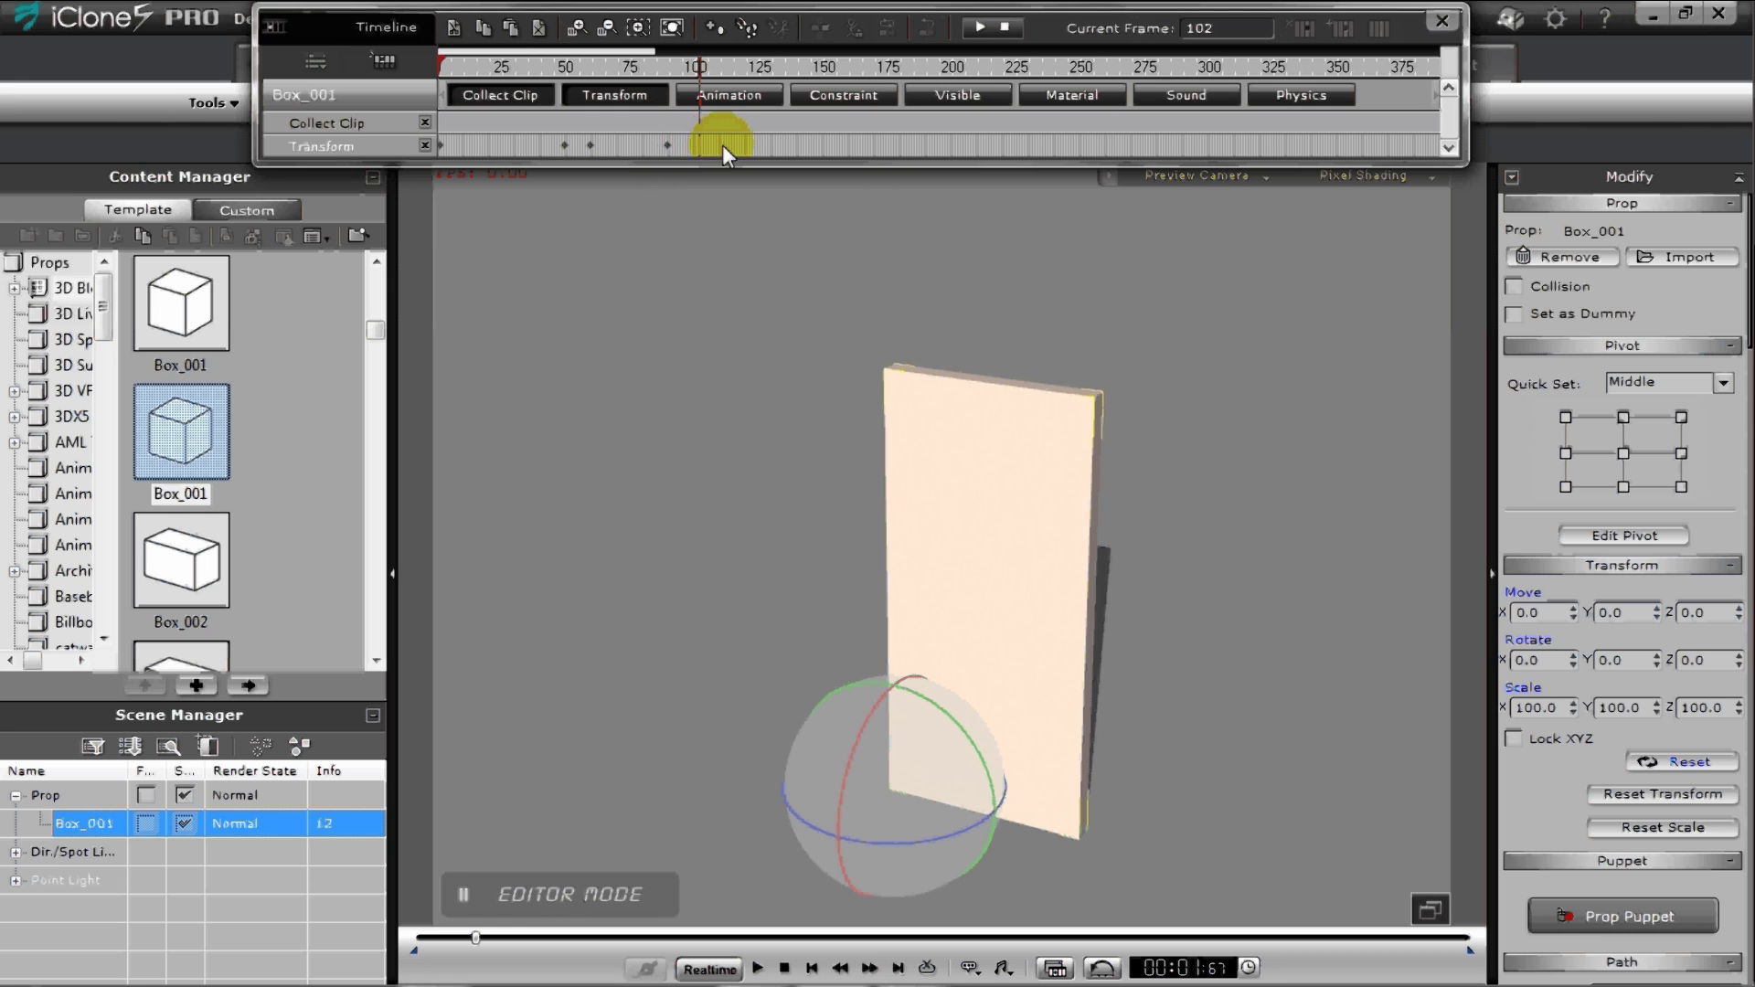
# Delete the box's keyed rotation, then trigger and play its 'open' perform clip
pyautogui.click(509, 144)
pyautogui.press('Delete')
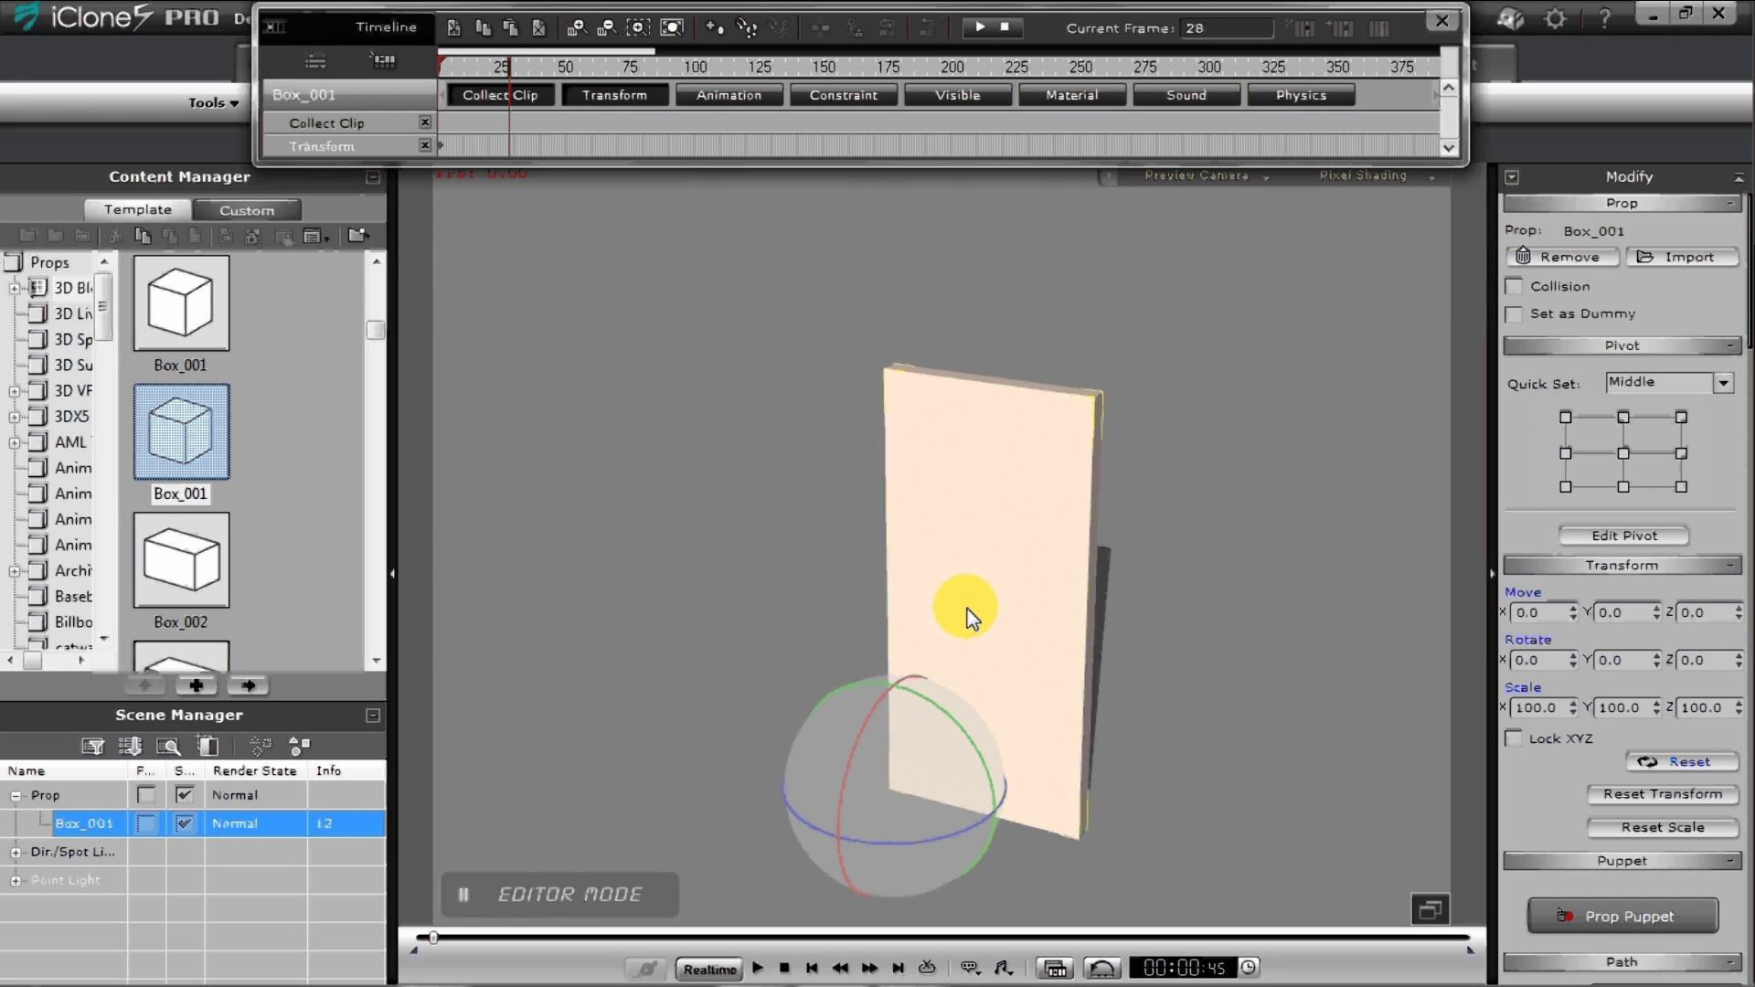
pyautogui.rightClick(968, 581)
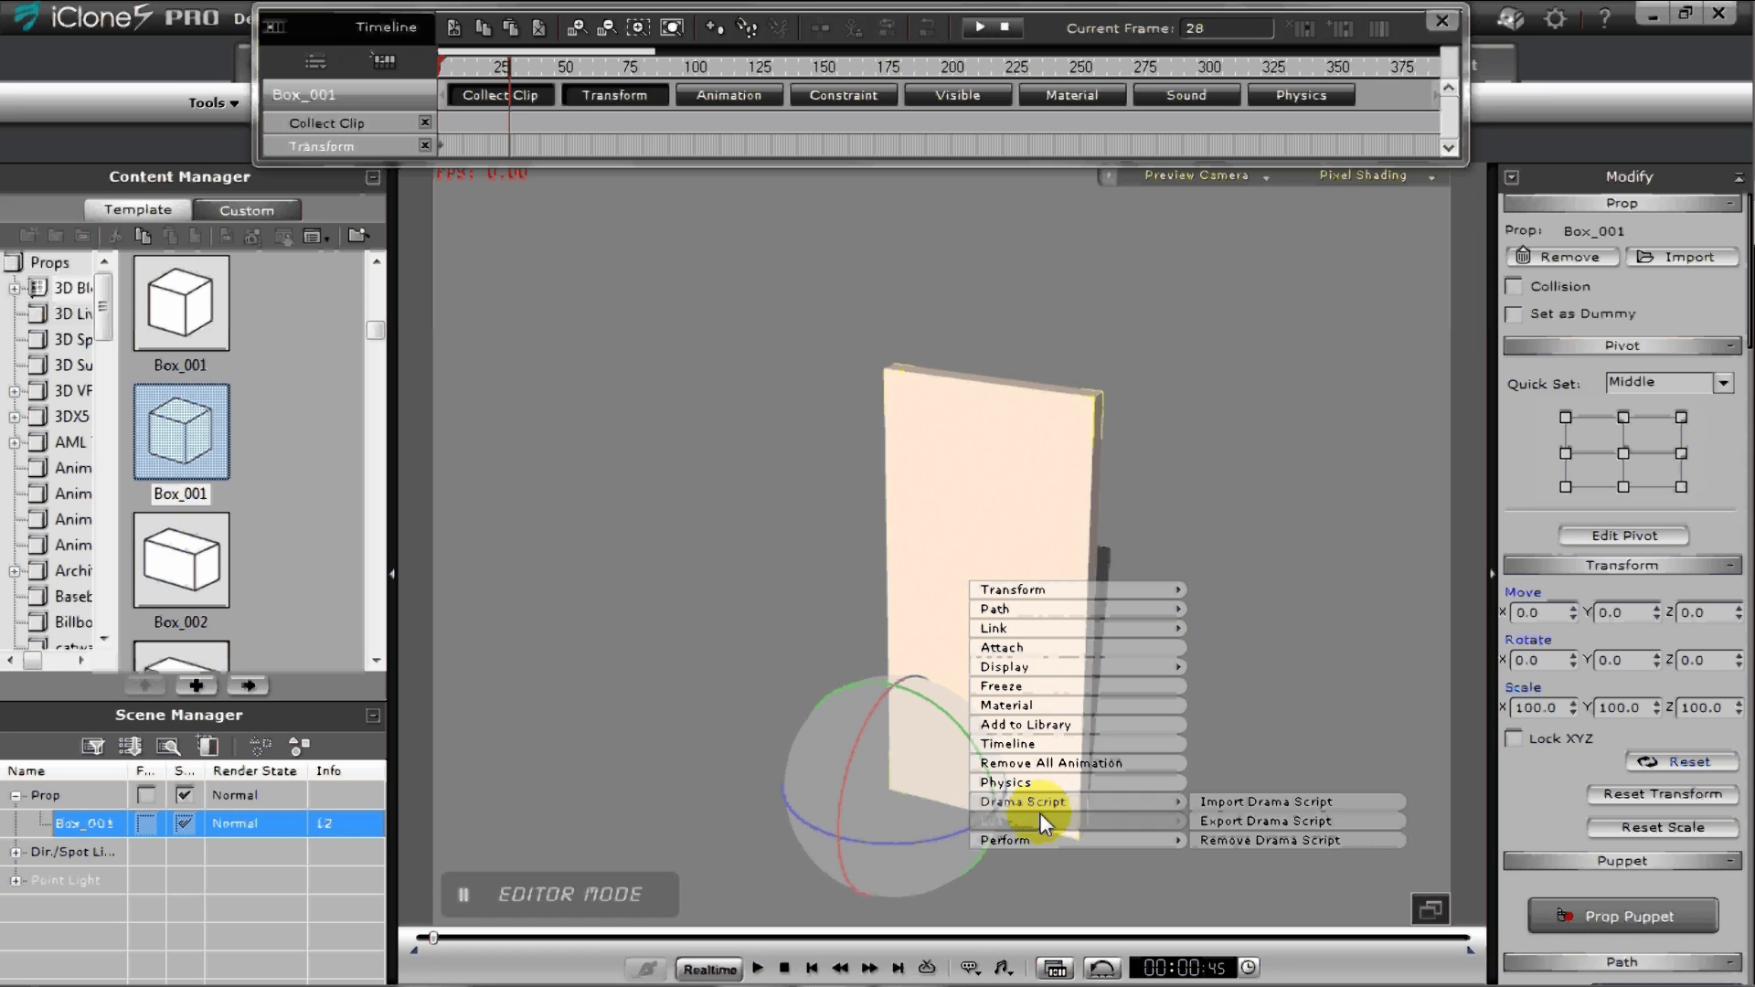
pyautogui.moveTo(1039, 839)
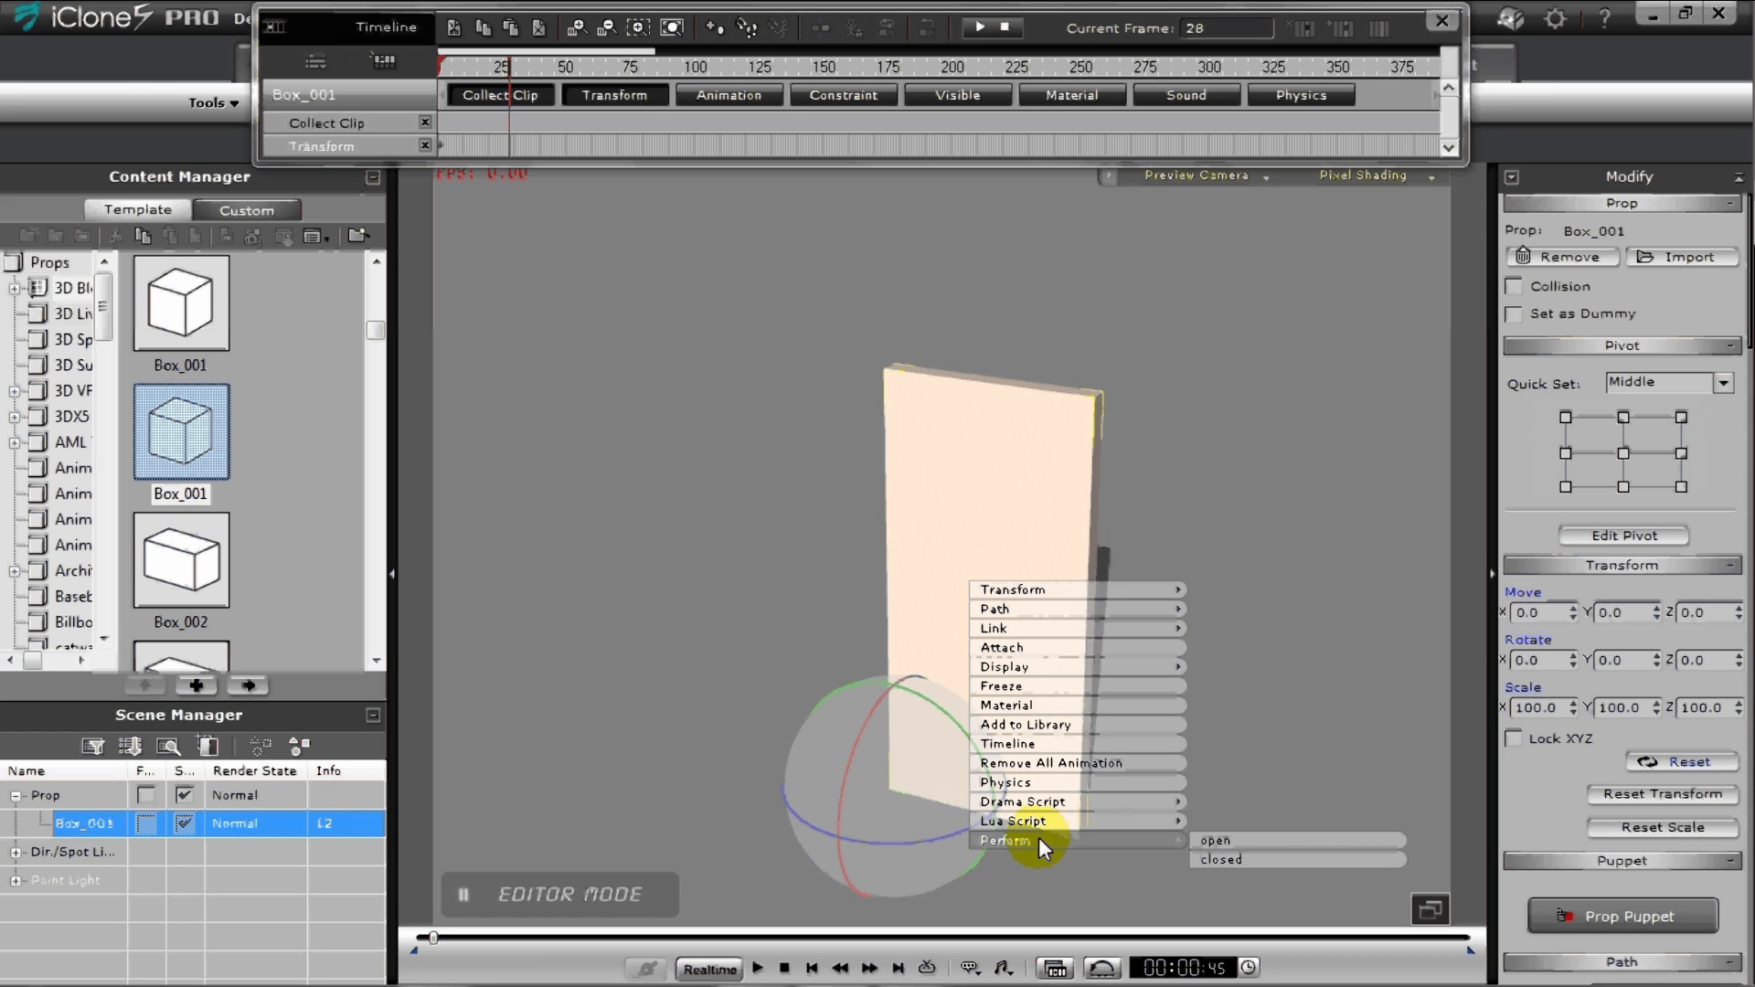
pyautogui.click(1295, 835)
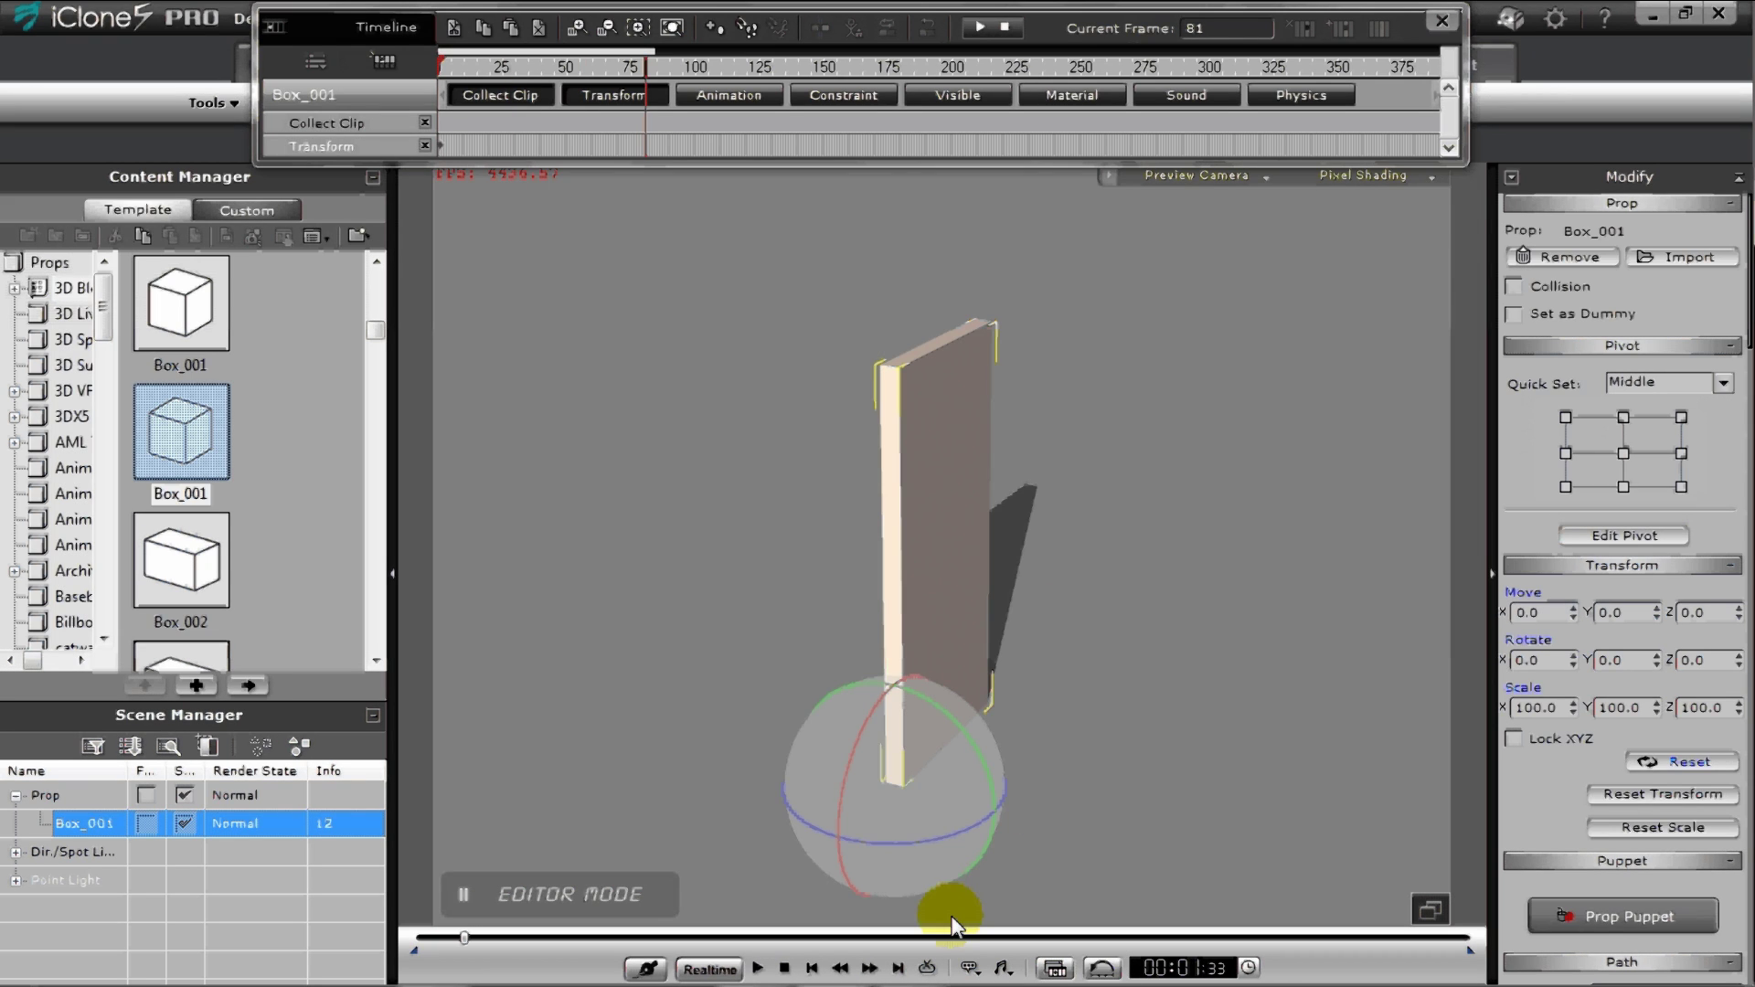
pyautogui.click(757, 970)
pyautogui.click(757, 969)
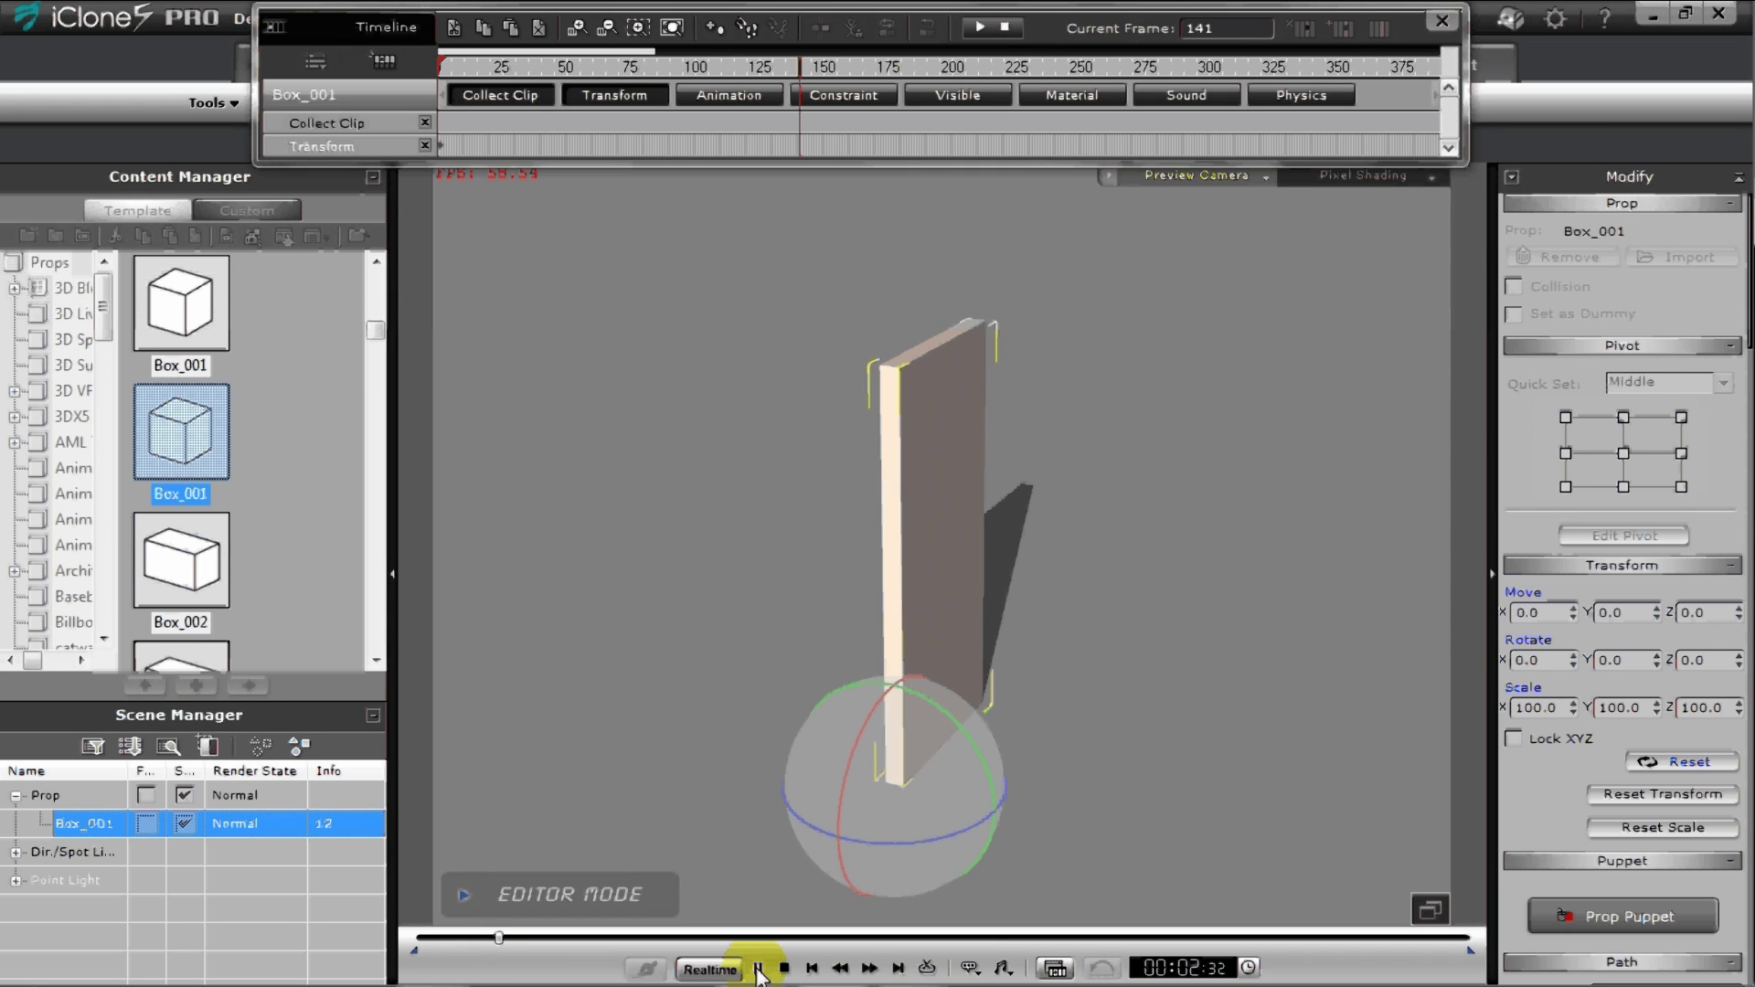
# Trigger the 'closed' perform clip to swing the door shut
pyautogui.rightClick(932, 659)
pyautogui.moveTo(982, 695)
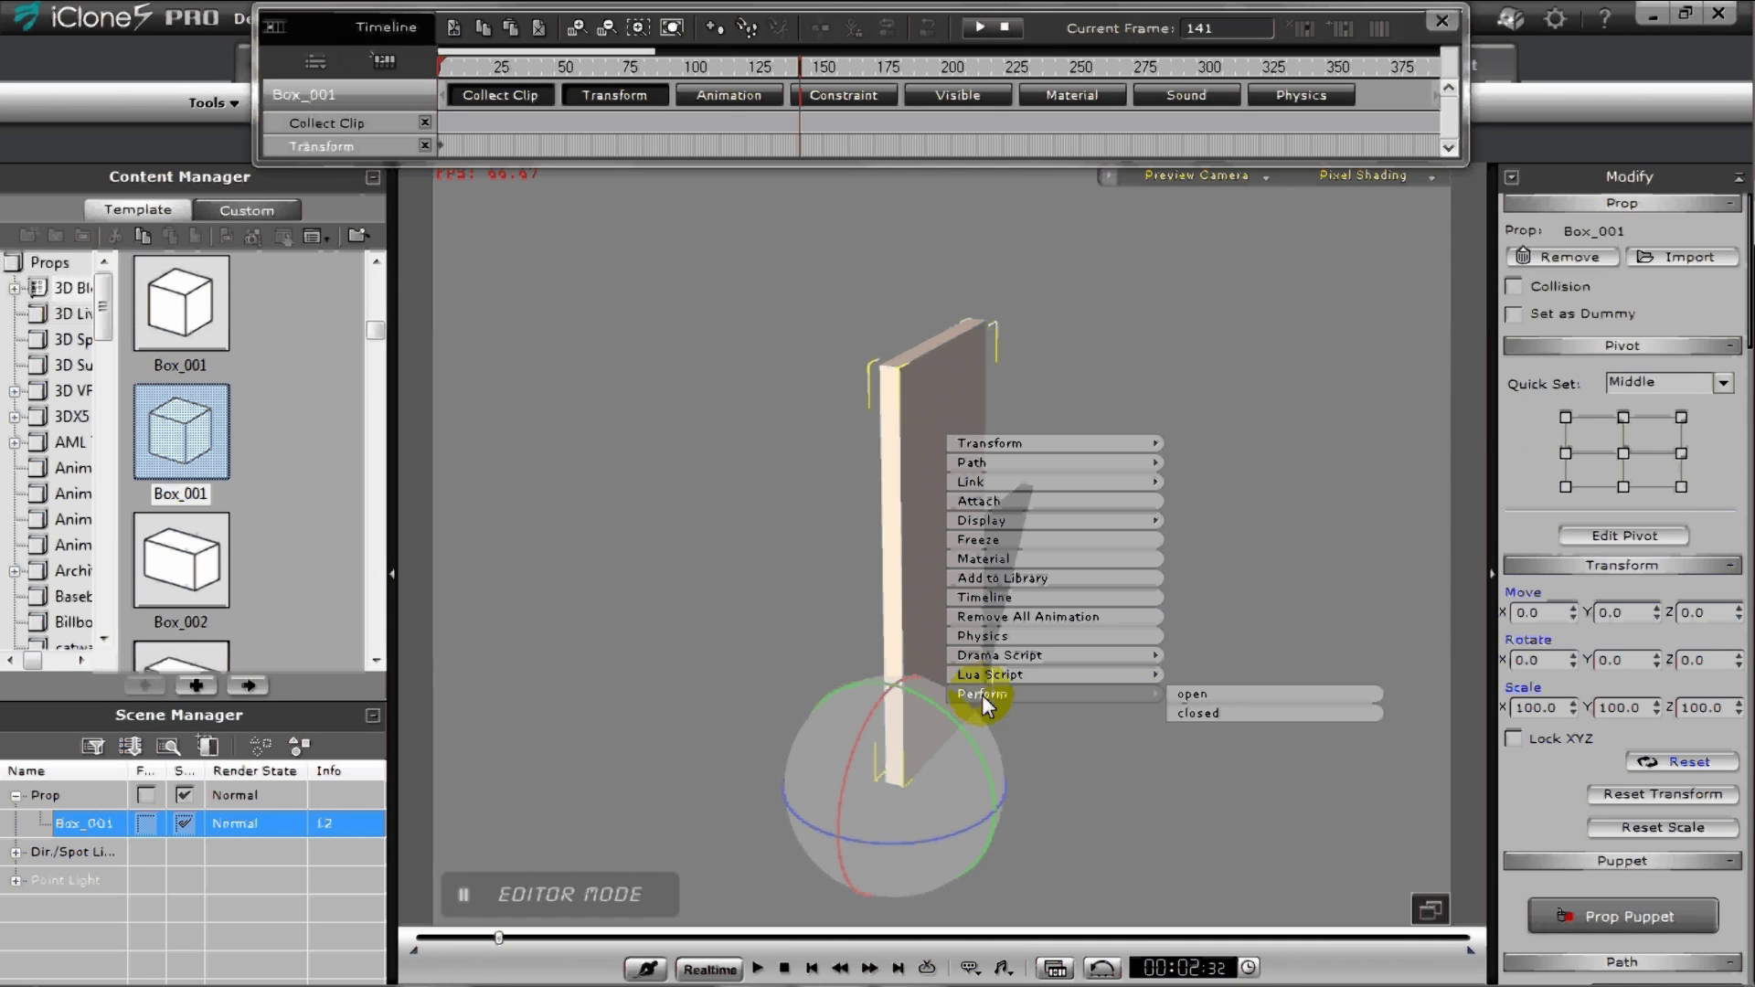
pyautogui.click(1235, 712)
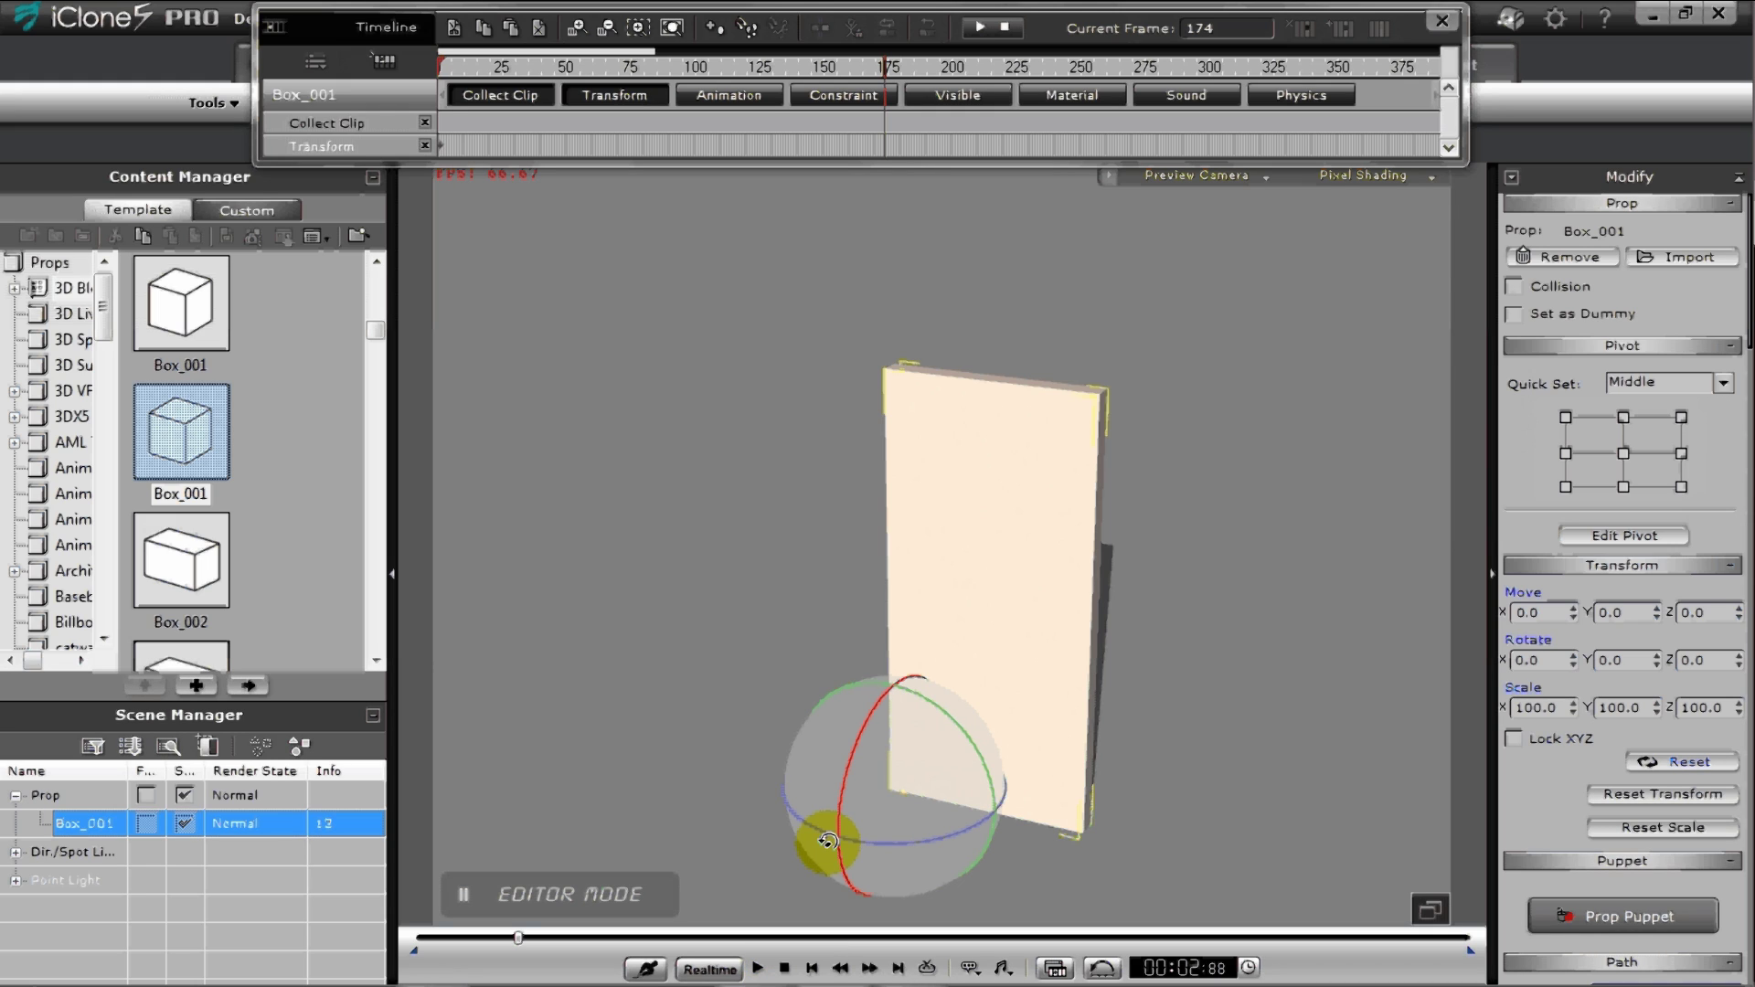
# Stop playback and add the box to the Custom props library under the name door1
pyautogui.click(785, 968)
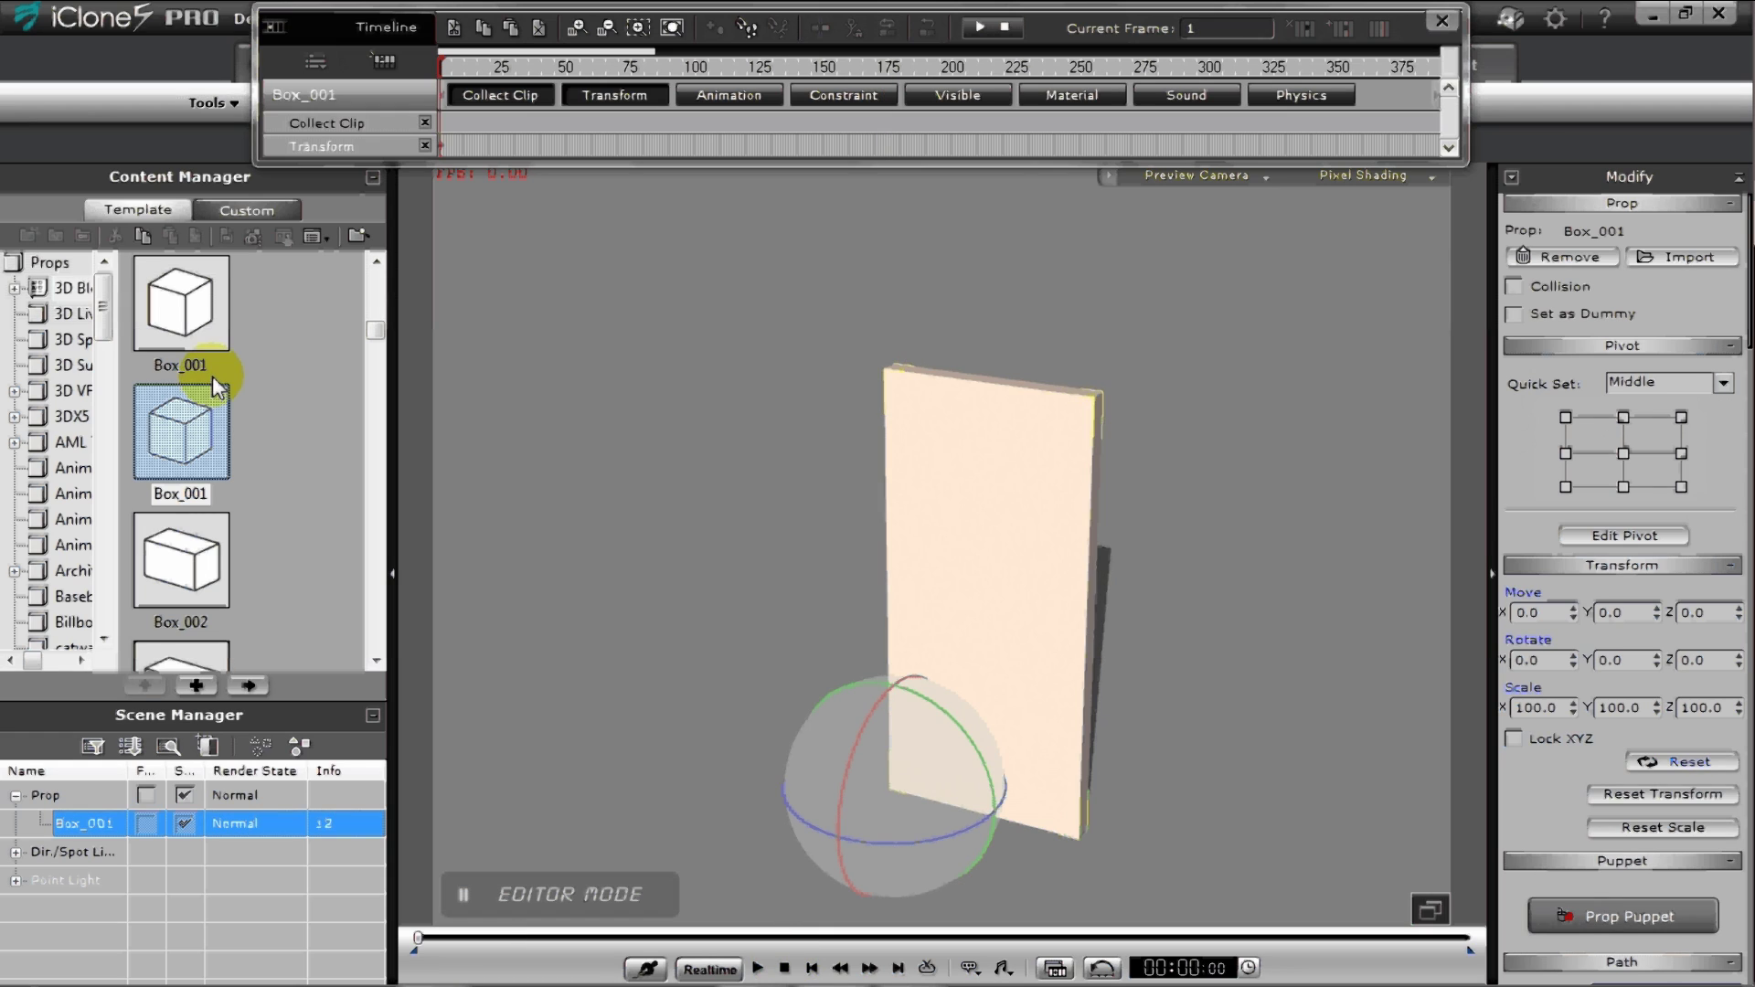
pyautogui.click(228, 209)
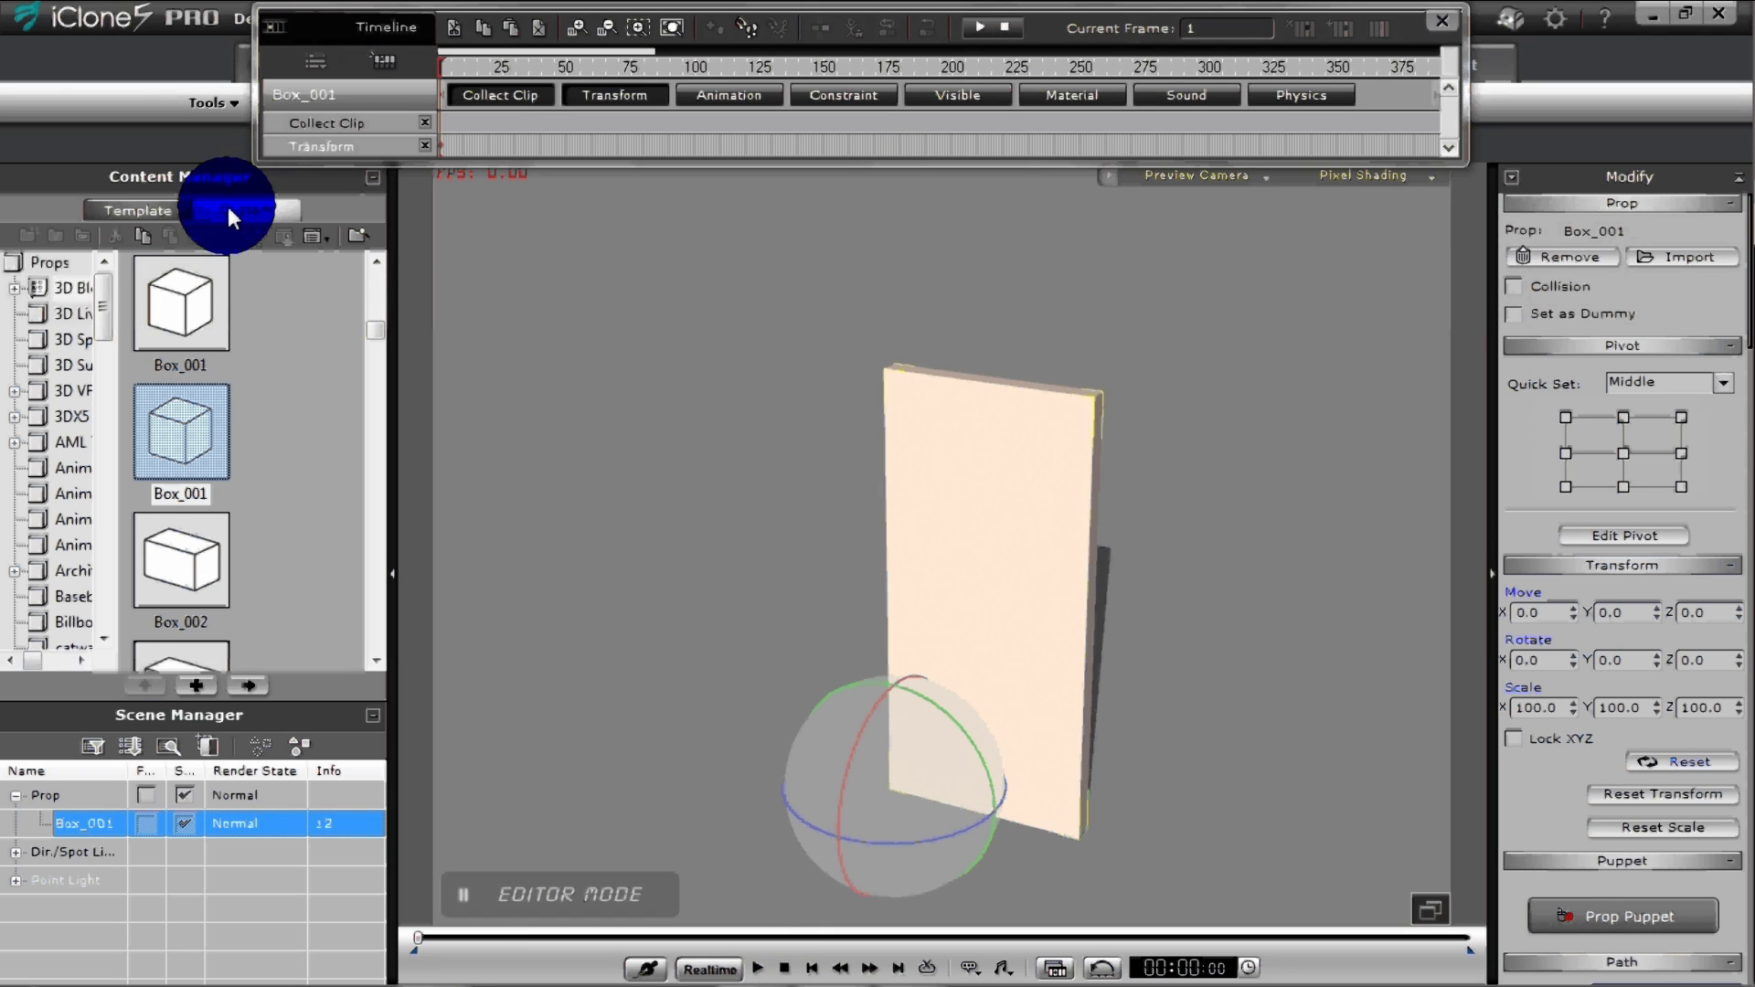
pyautogui.click(202, 690)
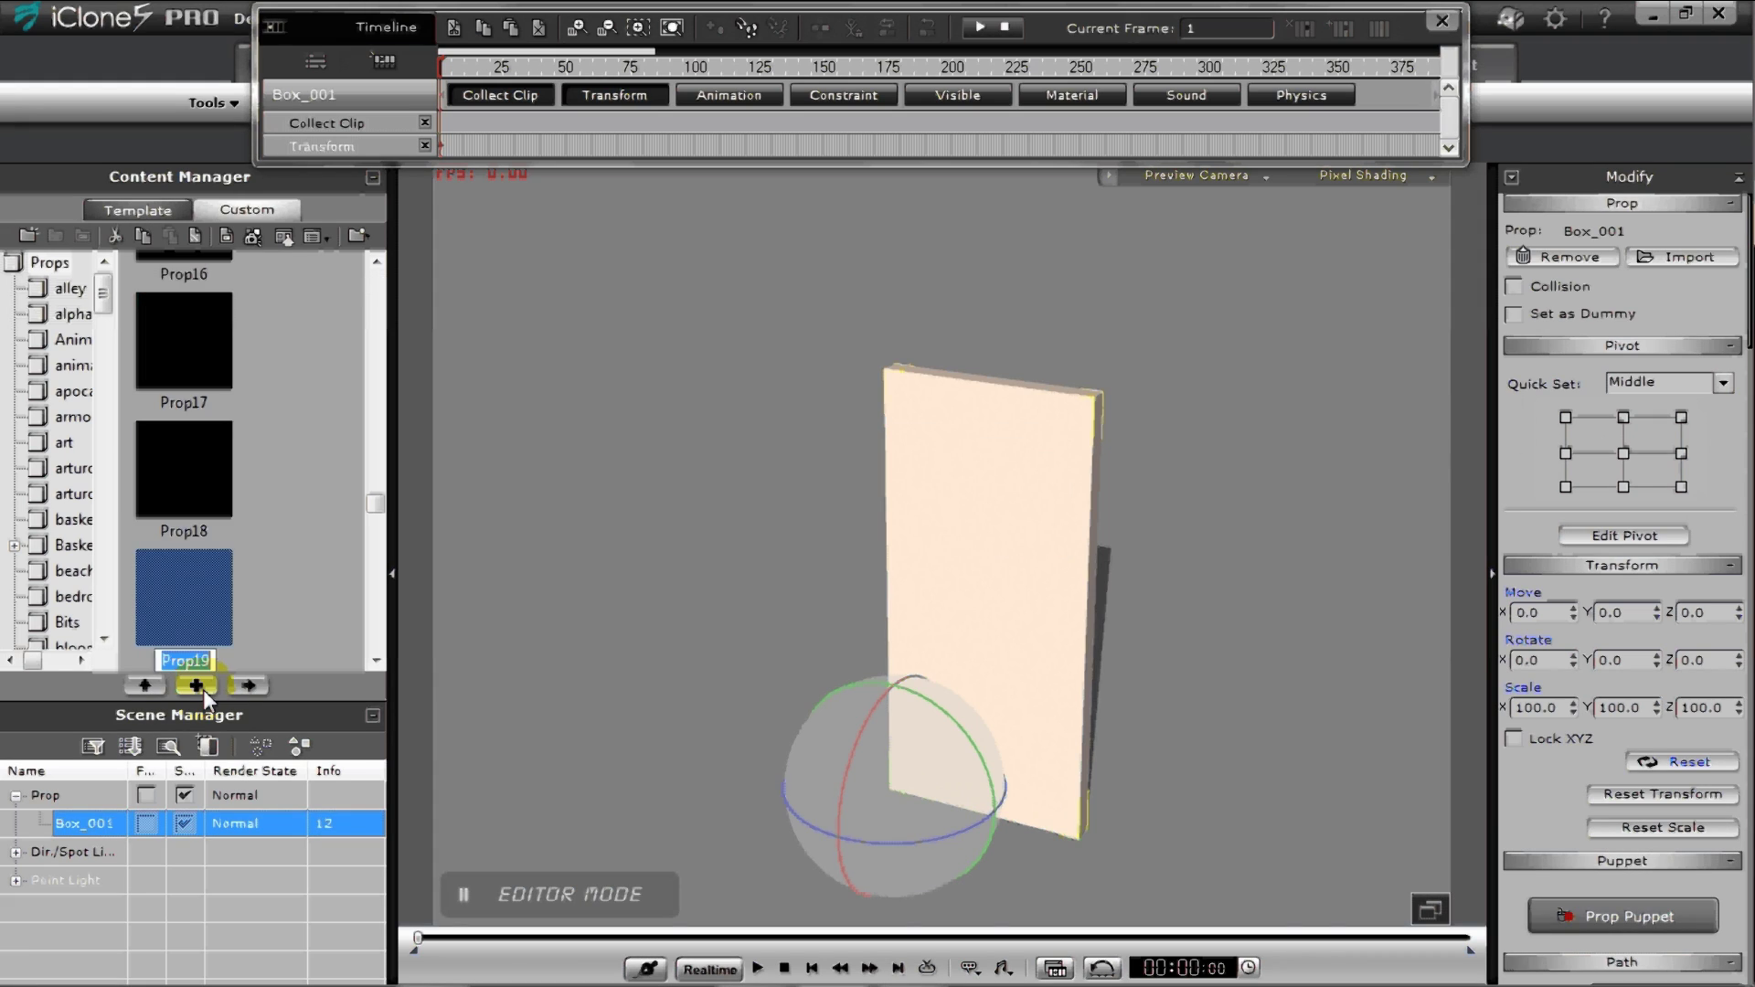
pyautogui.write('doo')
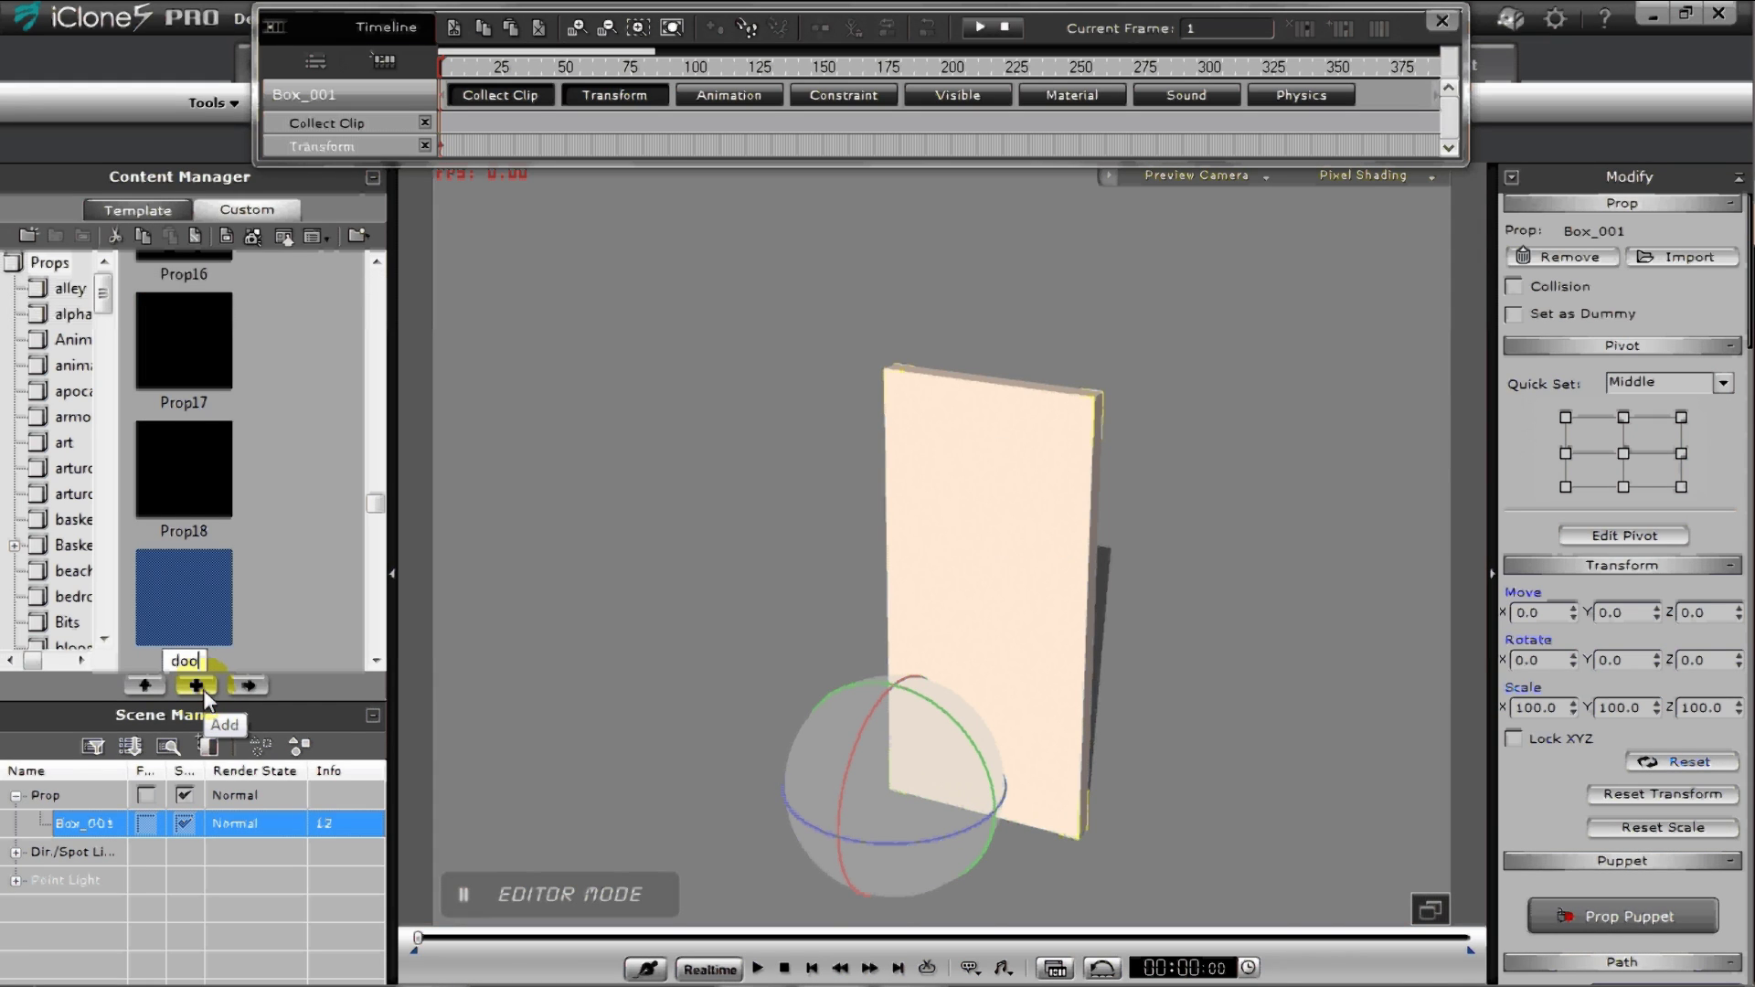
pyautogui.write('r1')
pyautogui.press('Return')
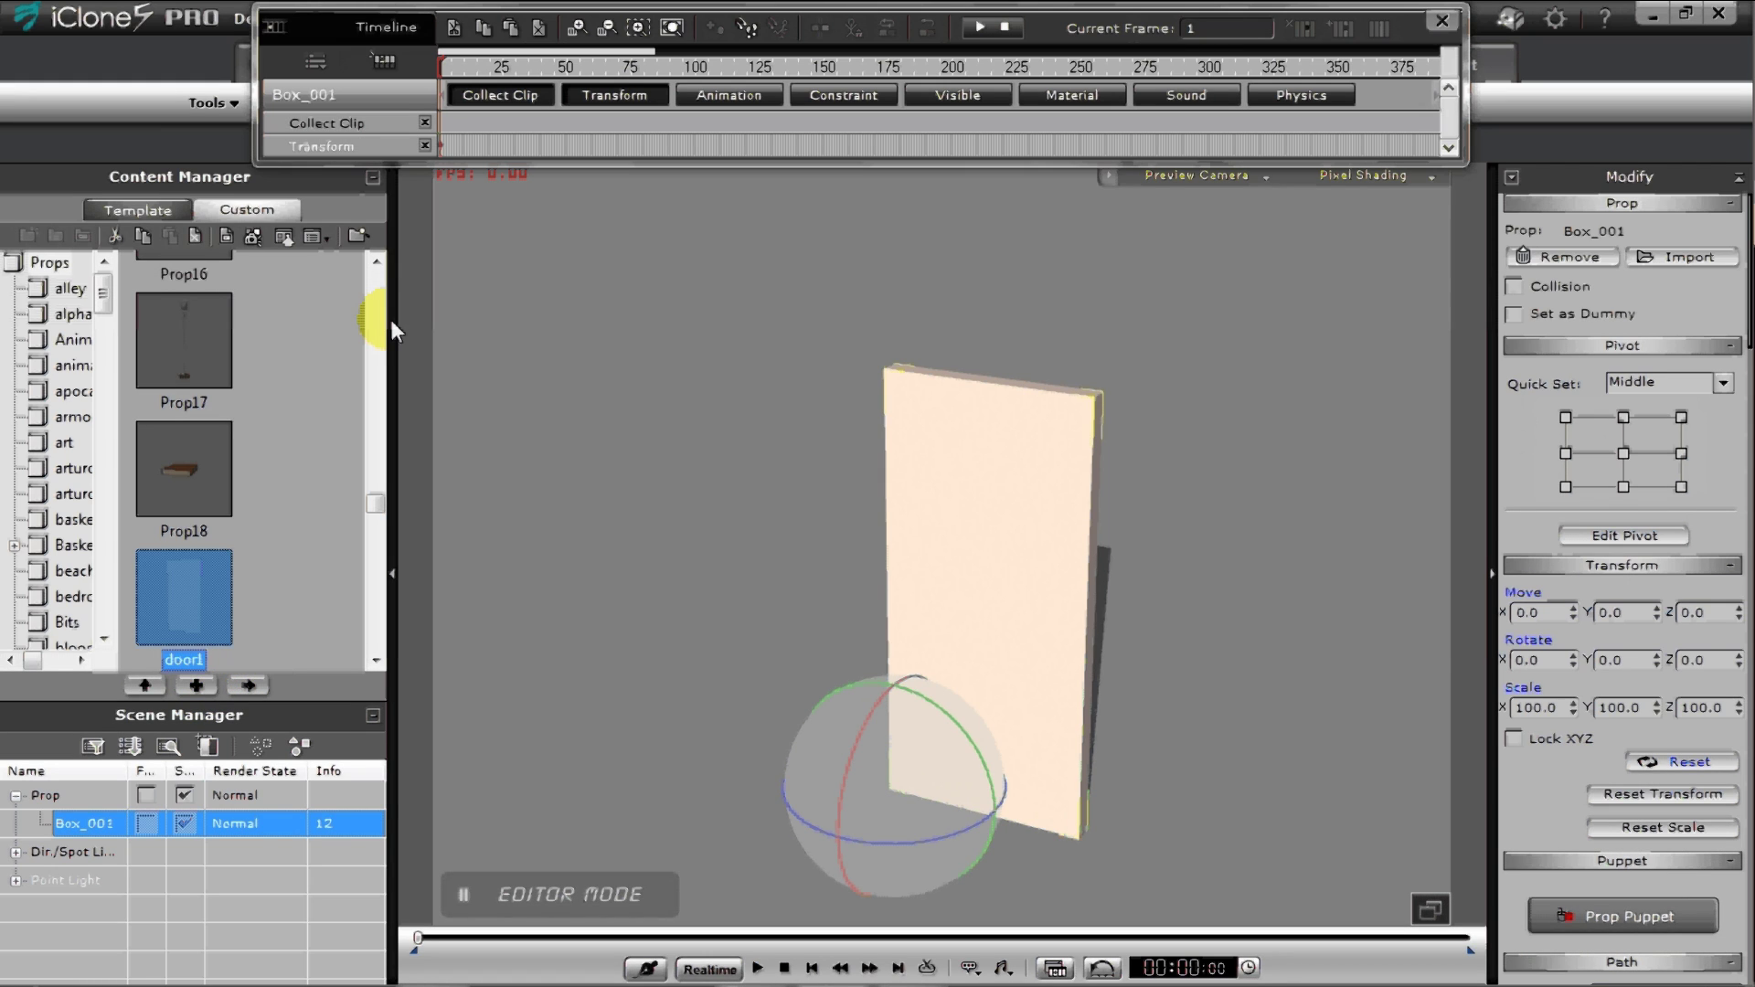
# Close the Timeline, delete Box_001, add door1 from Custom and move it up-left
pyautogui.click(1441, 22)
pyautogui.click(785, 147)
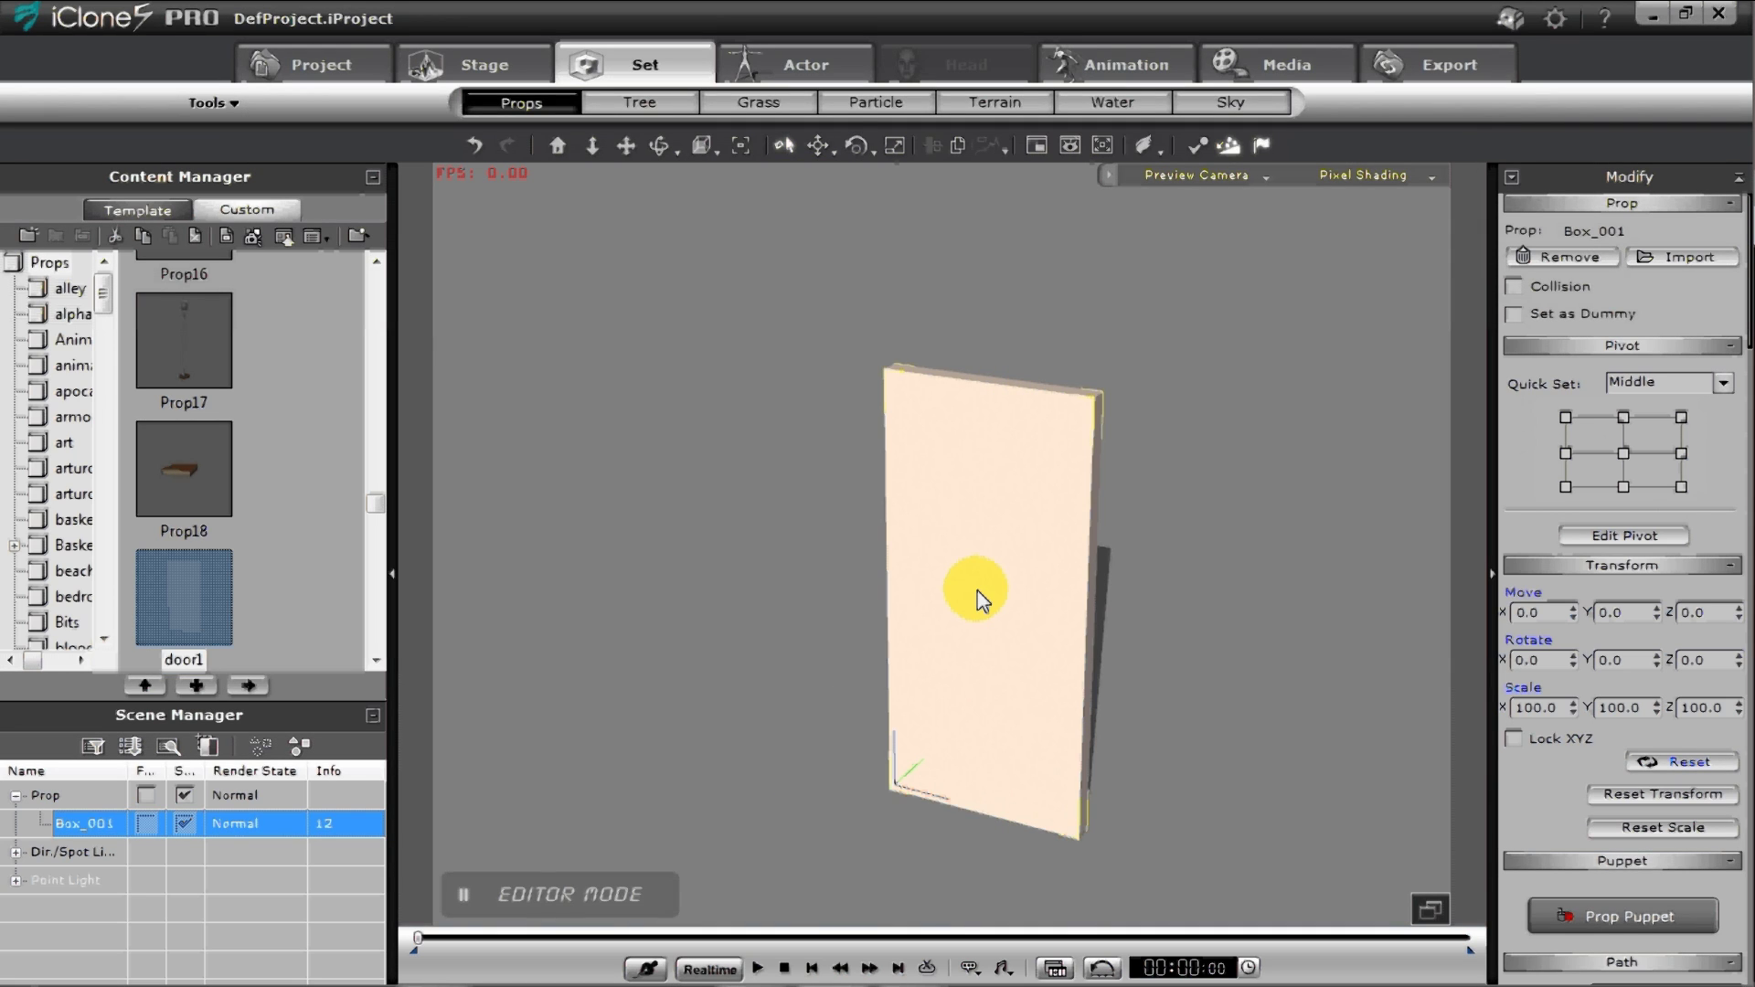
pyautogui.press('Delete')
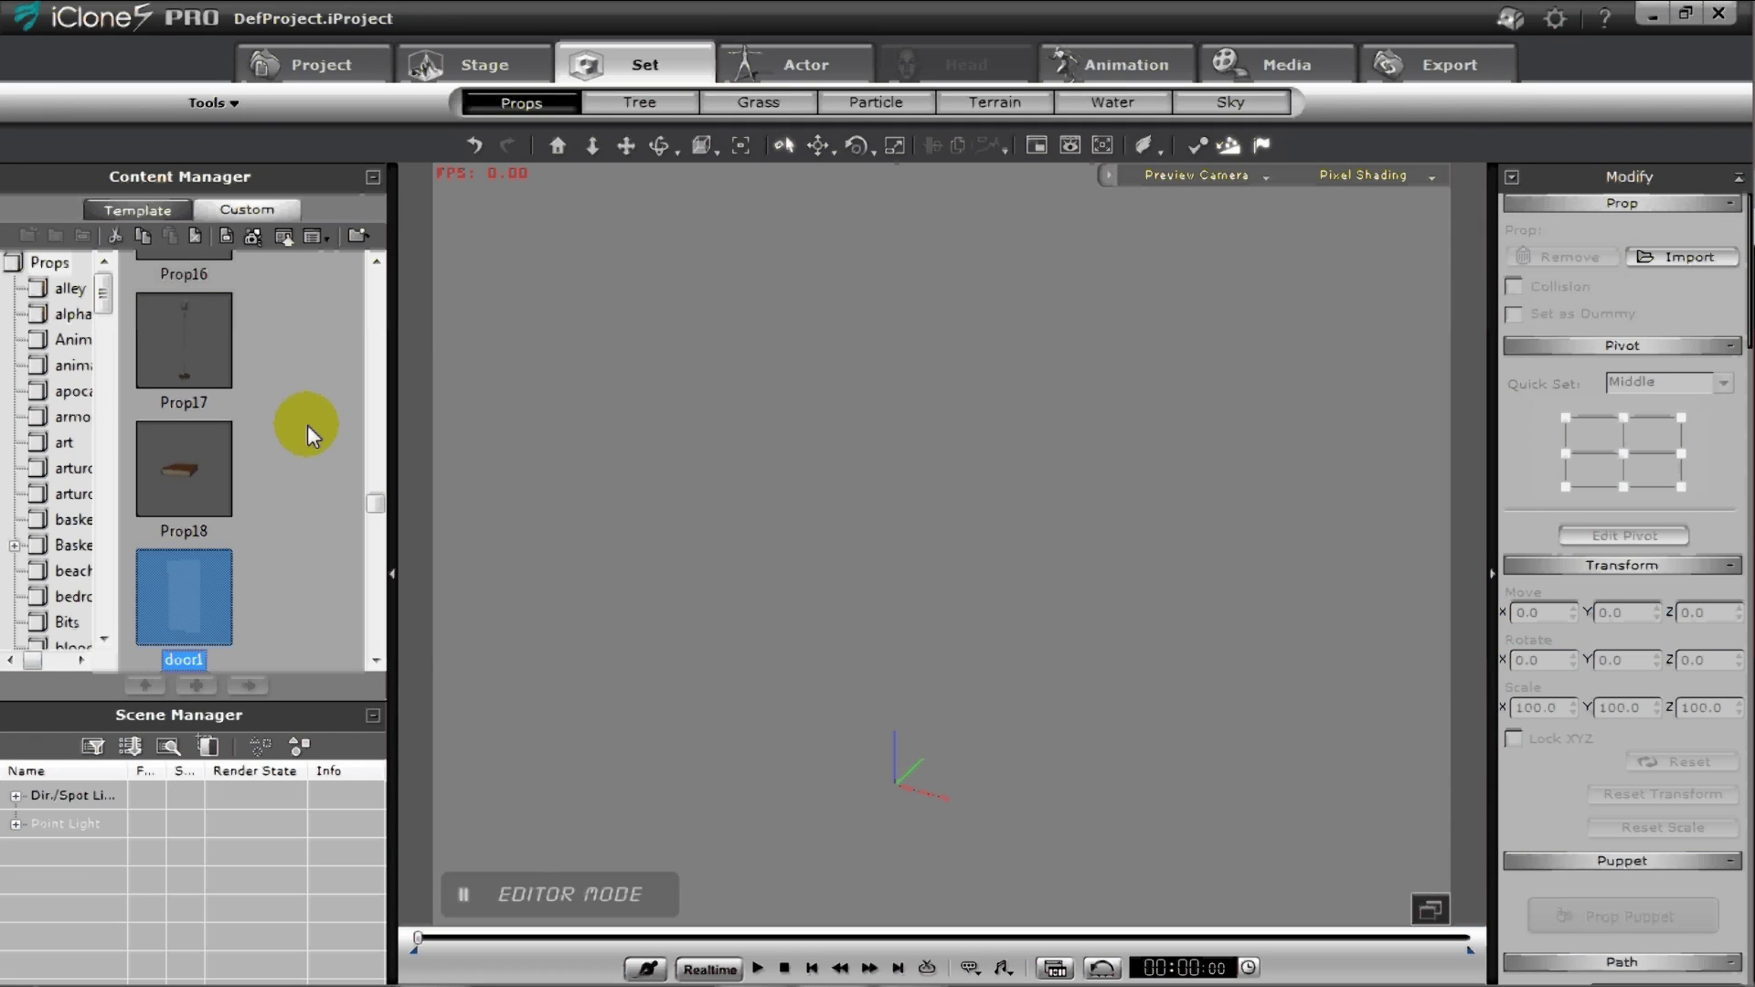
pyautogui.doubleClick(210, 589)
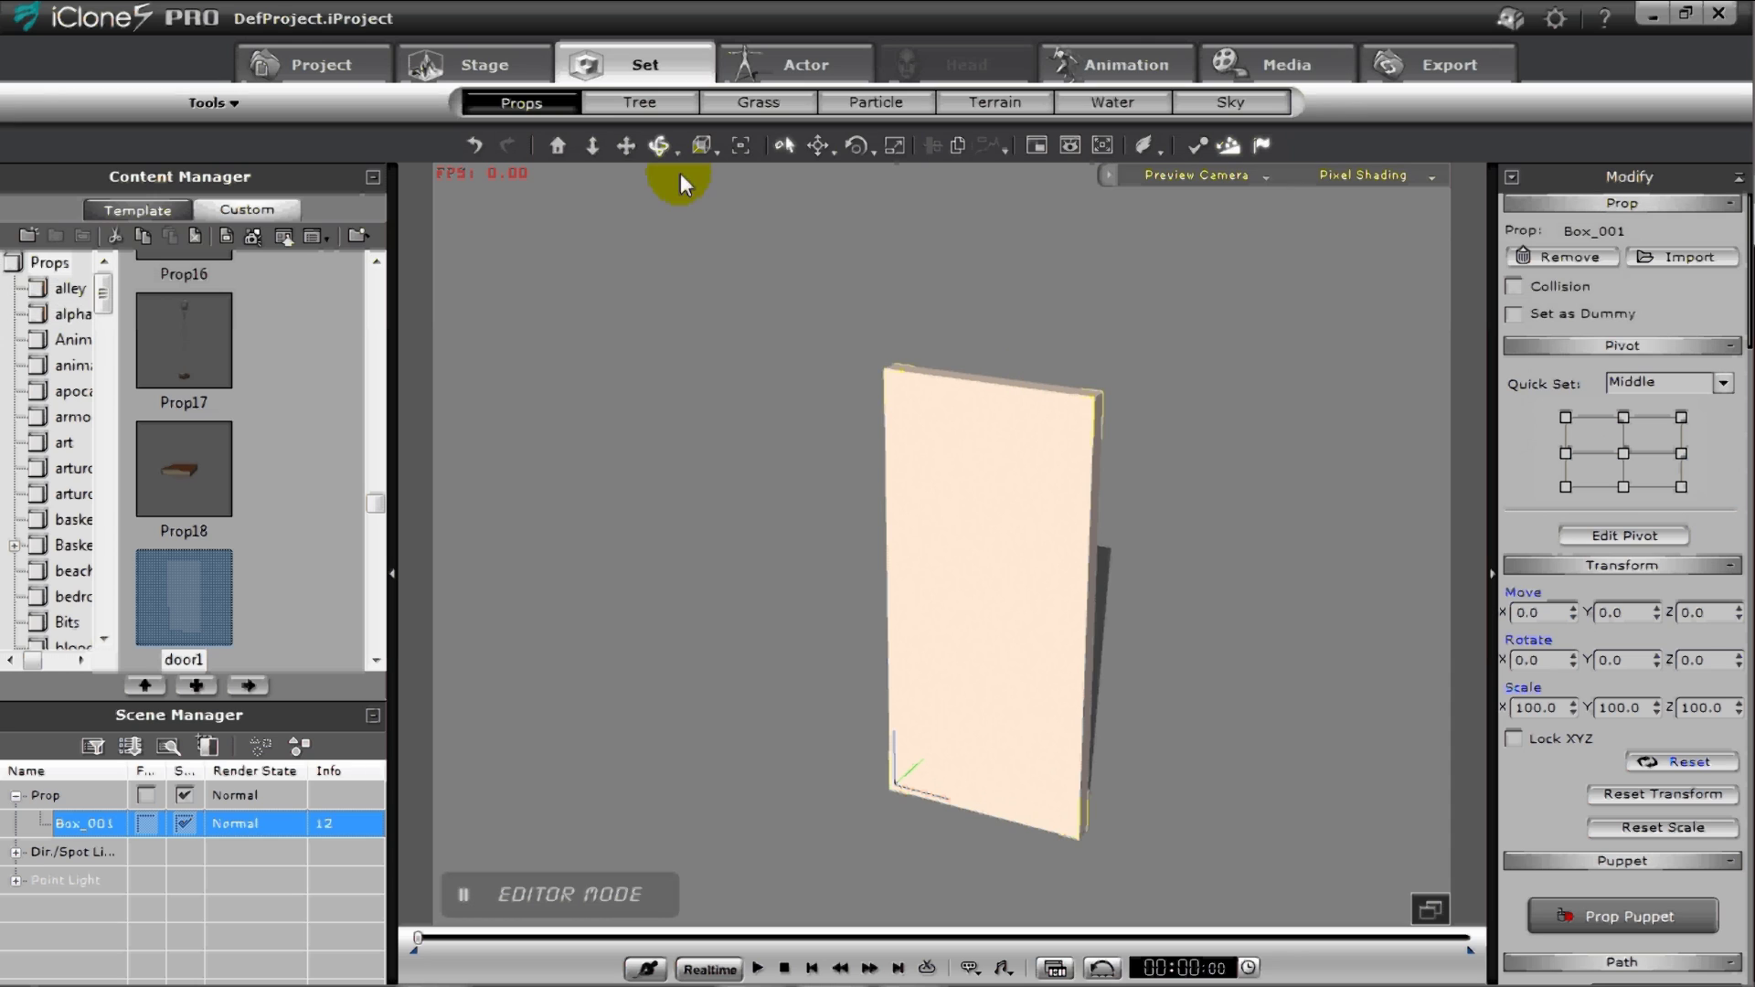
pyautogui.click(814, 147)
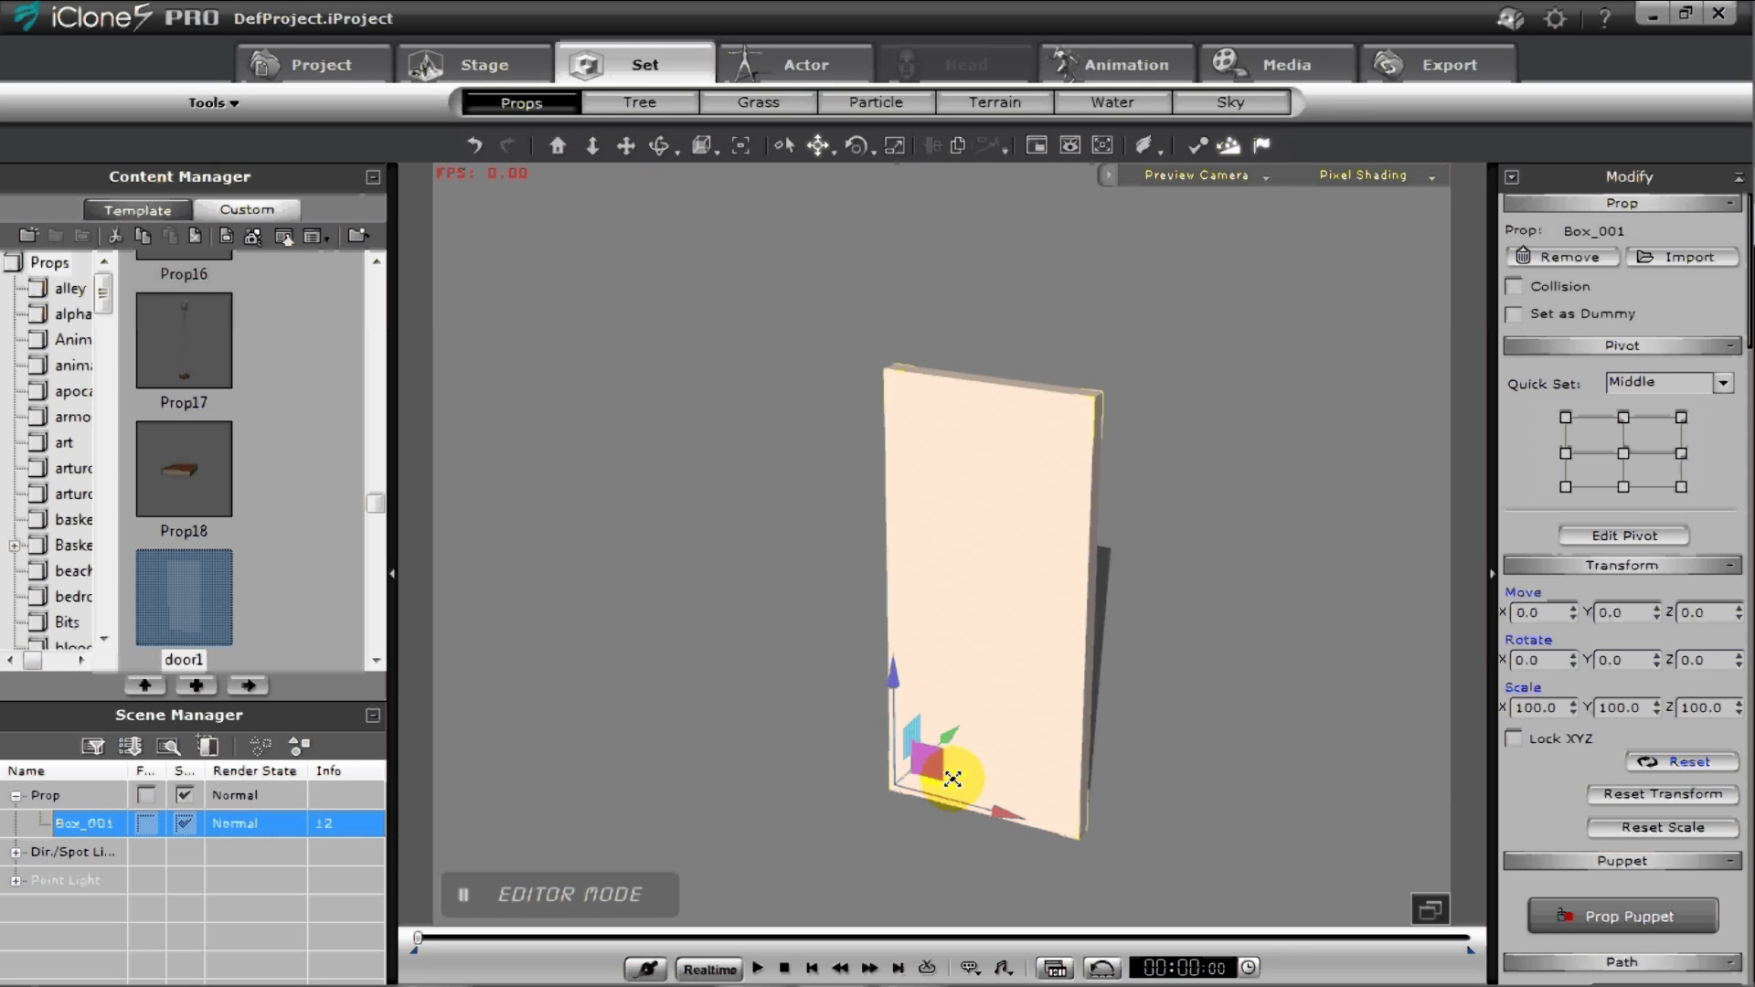
pyautogui.moveTo(960, 778); pyautogui.dragTo(757, 498)
# Trigger door1's perform clips in turn to check it swings open and shut, then stop playback
pyautogui.rightClick(832, 504)
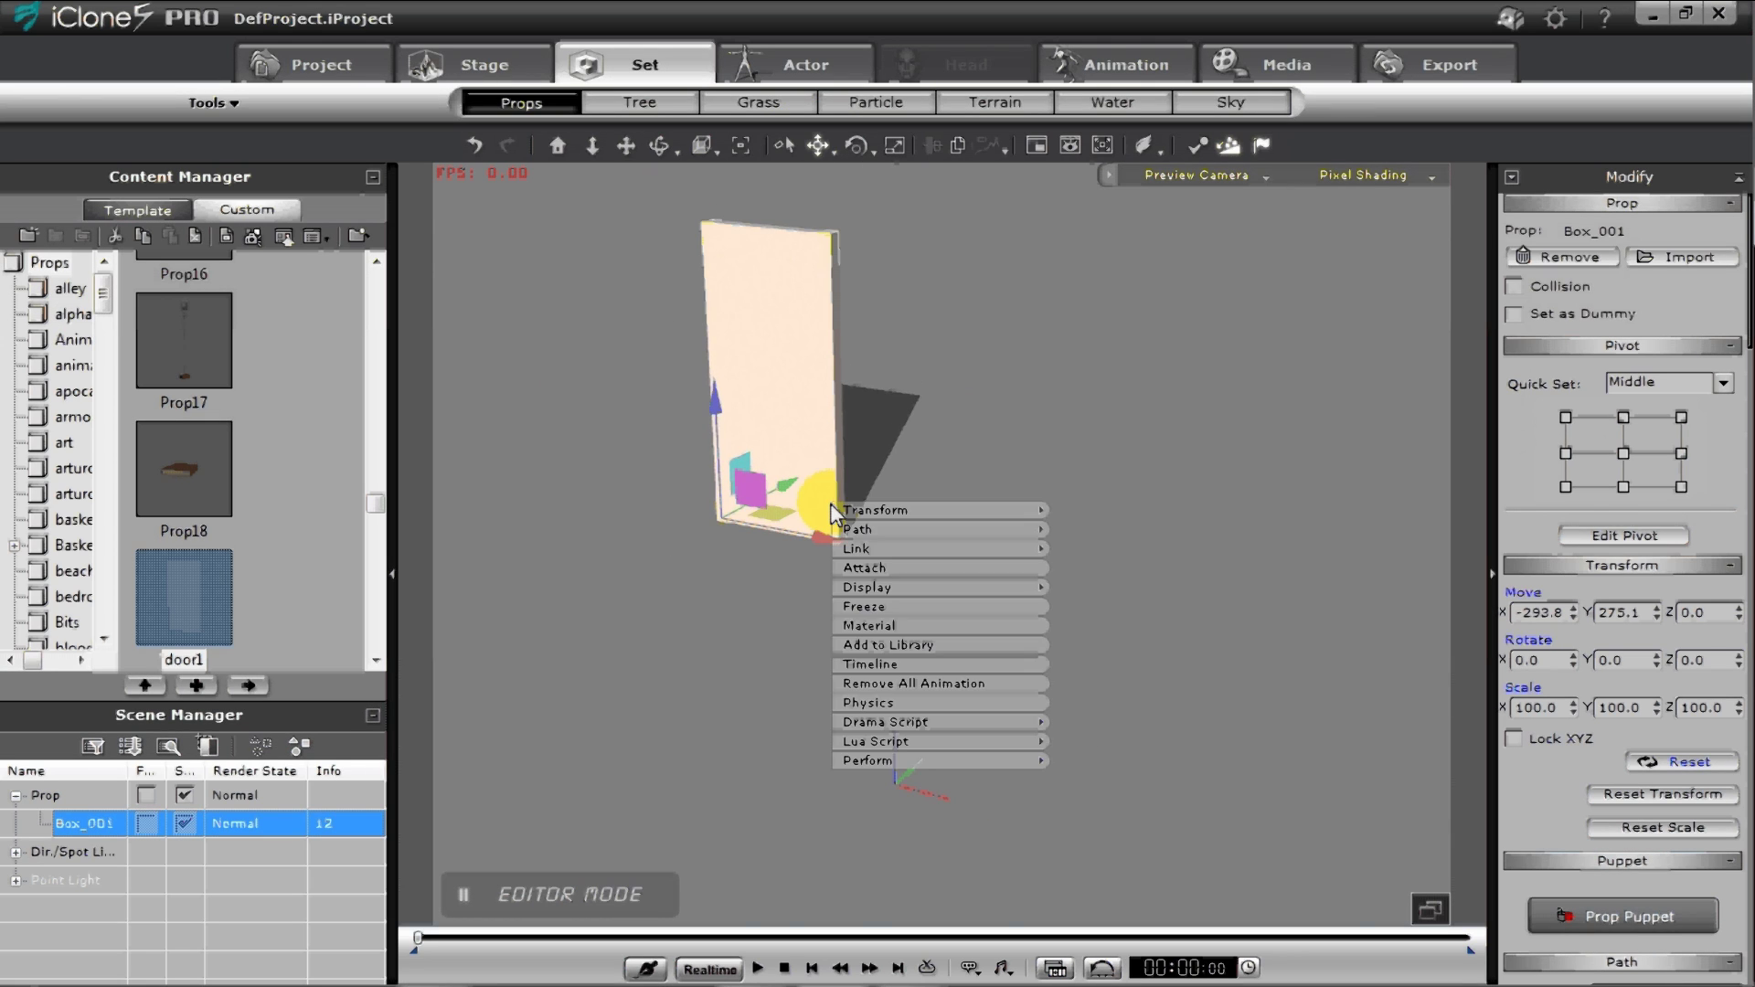
pyautogui.moveTo(908, 761)
pyautogui.click(1090, 758)
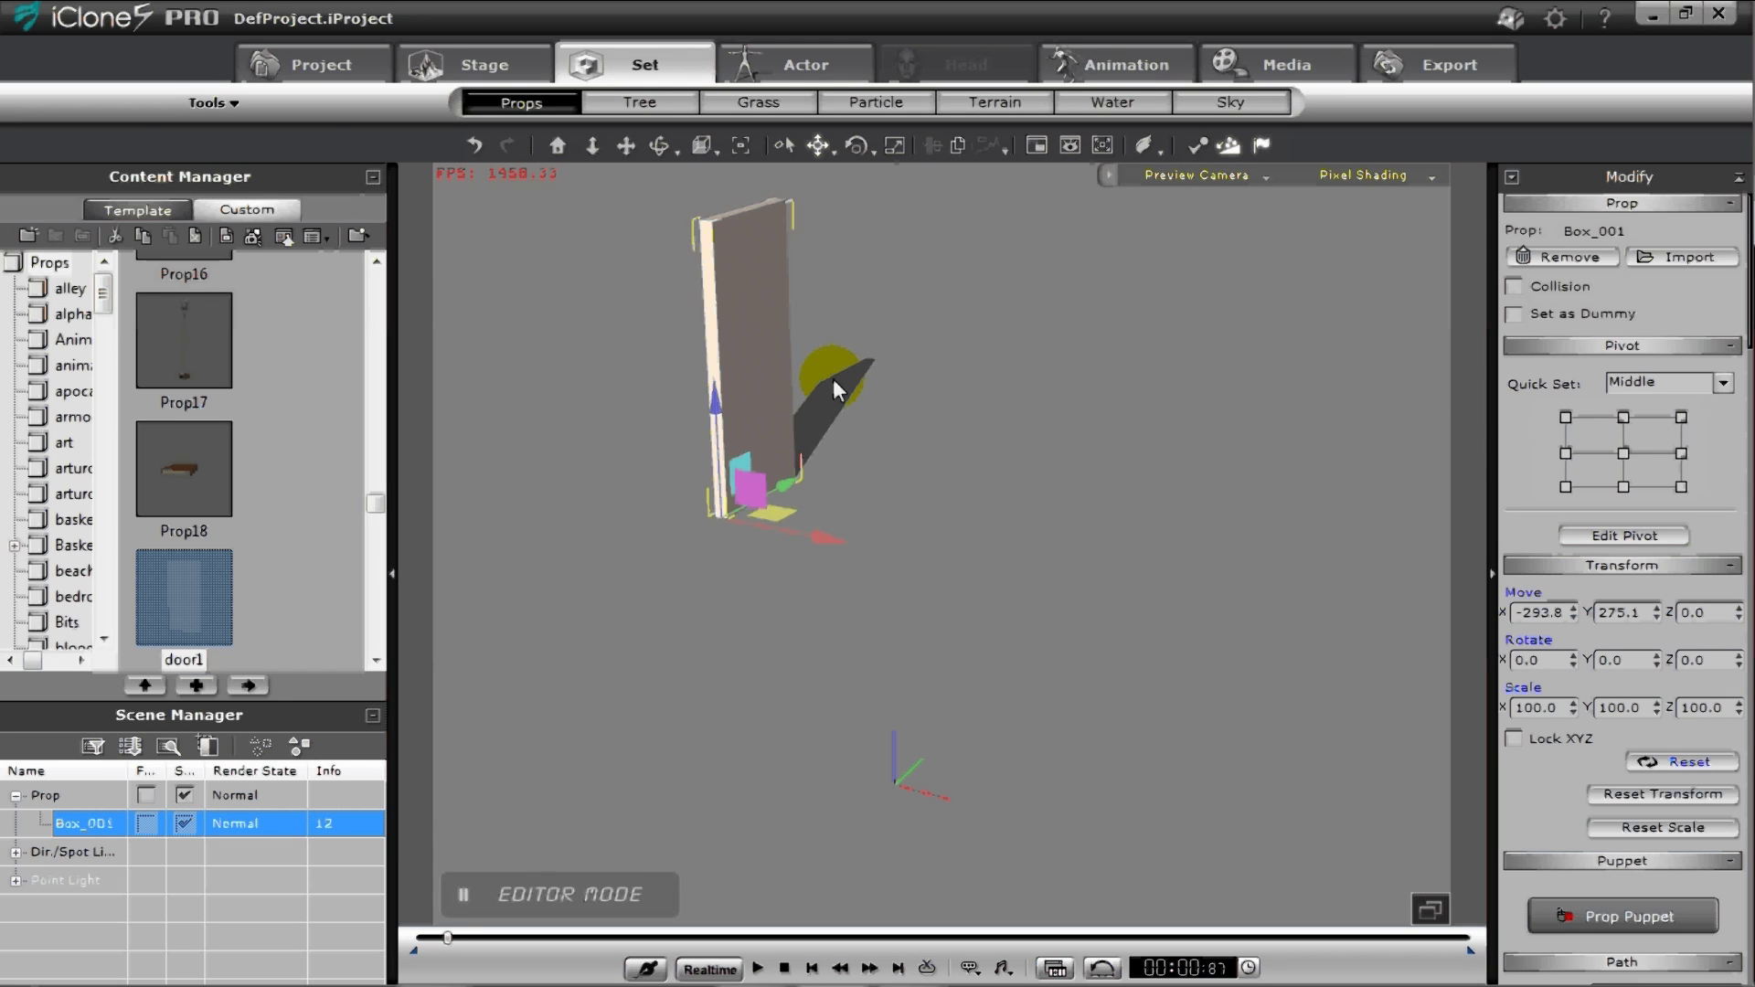
pyautogui.rightClick(755, 323)
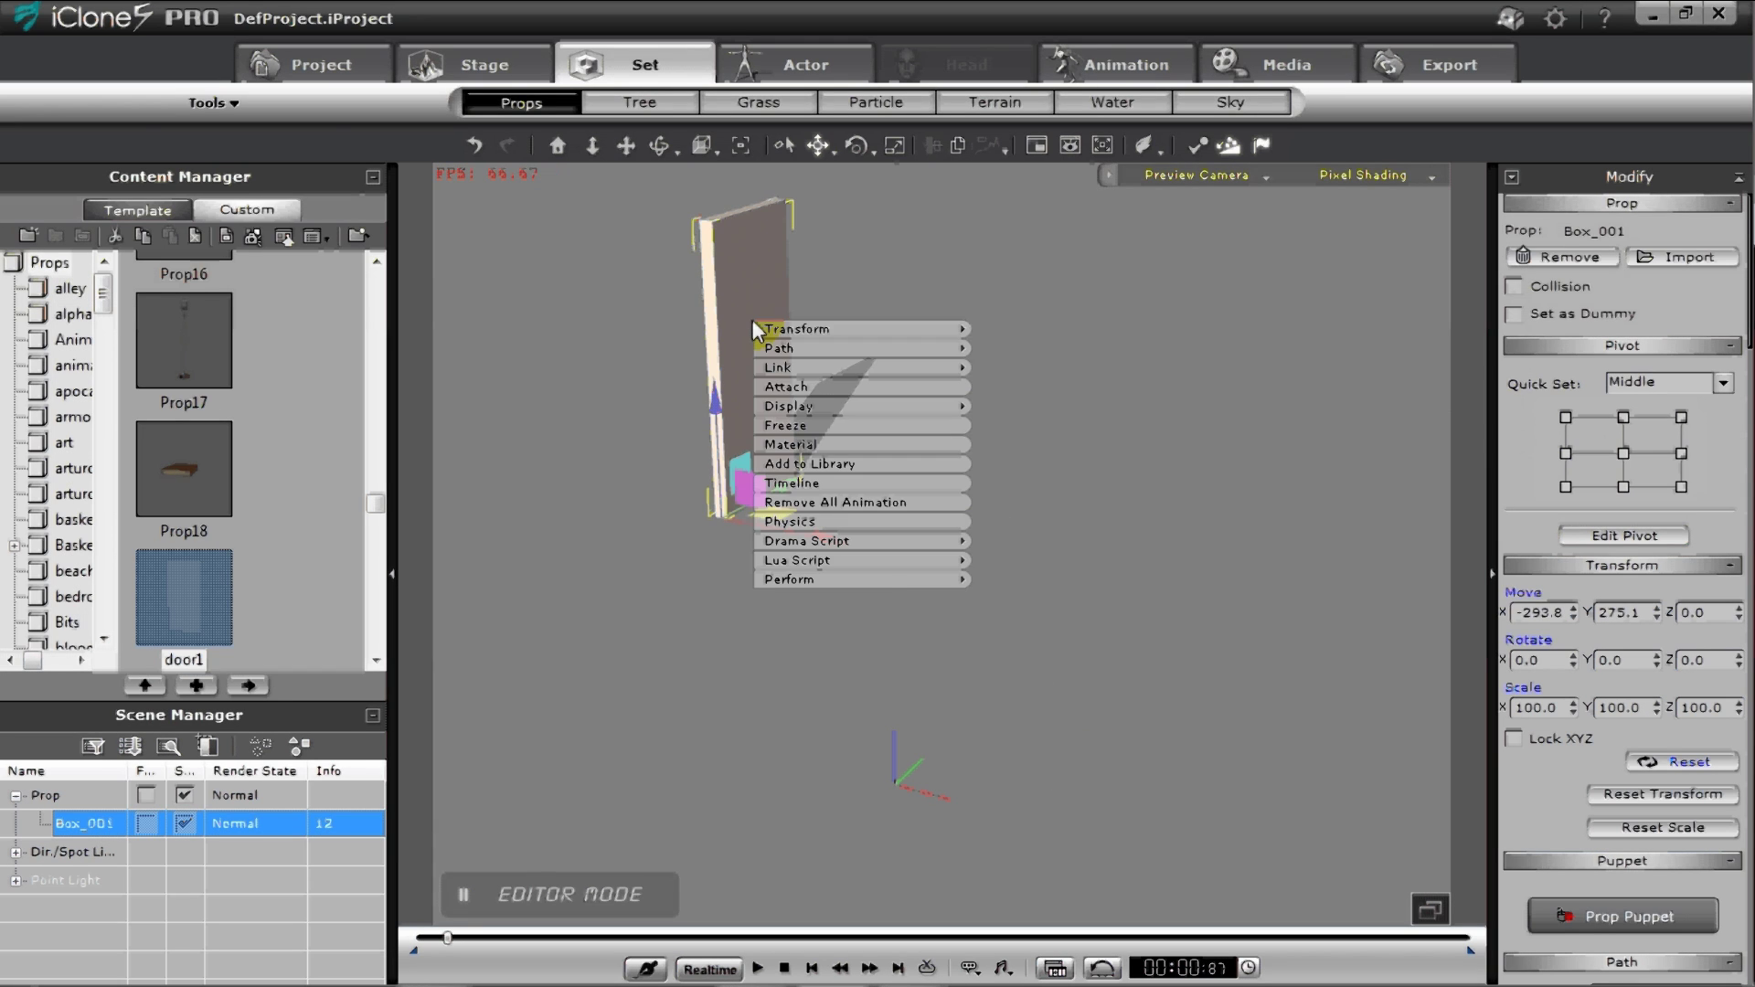
pyautogui.moveTo(866, 591)
pyautogui.click(1016, 601)
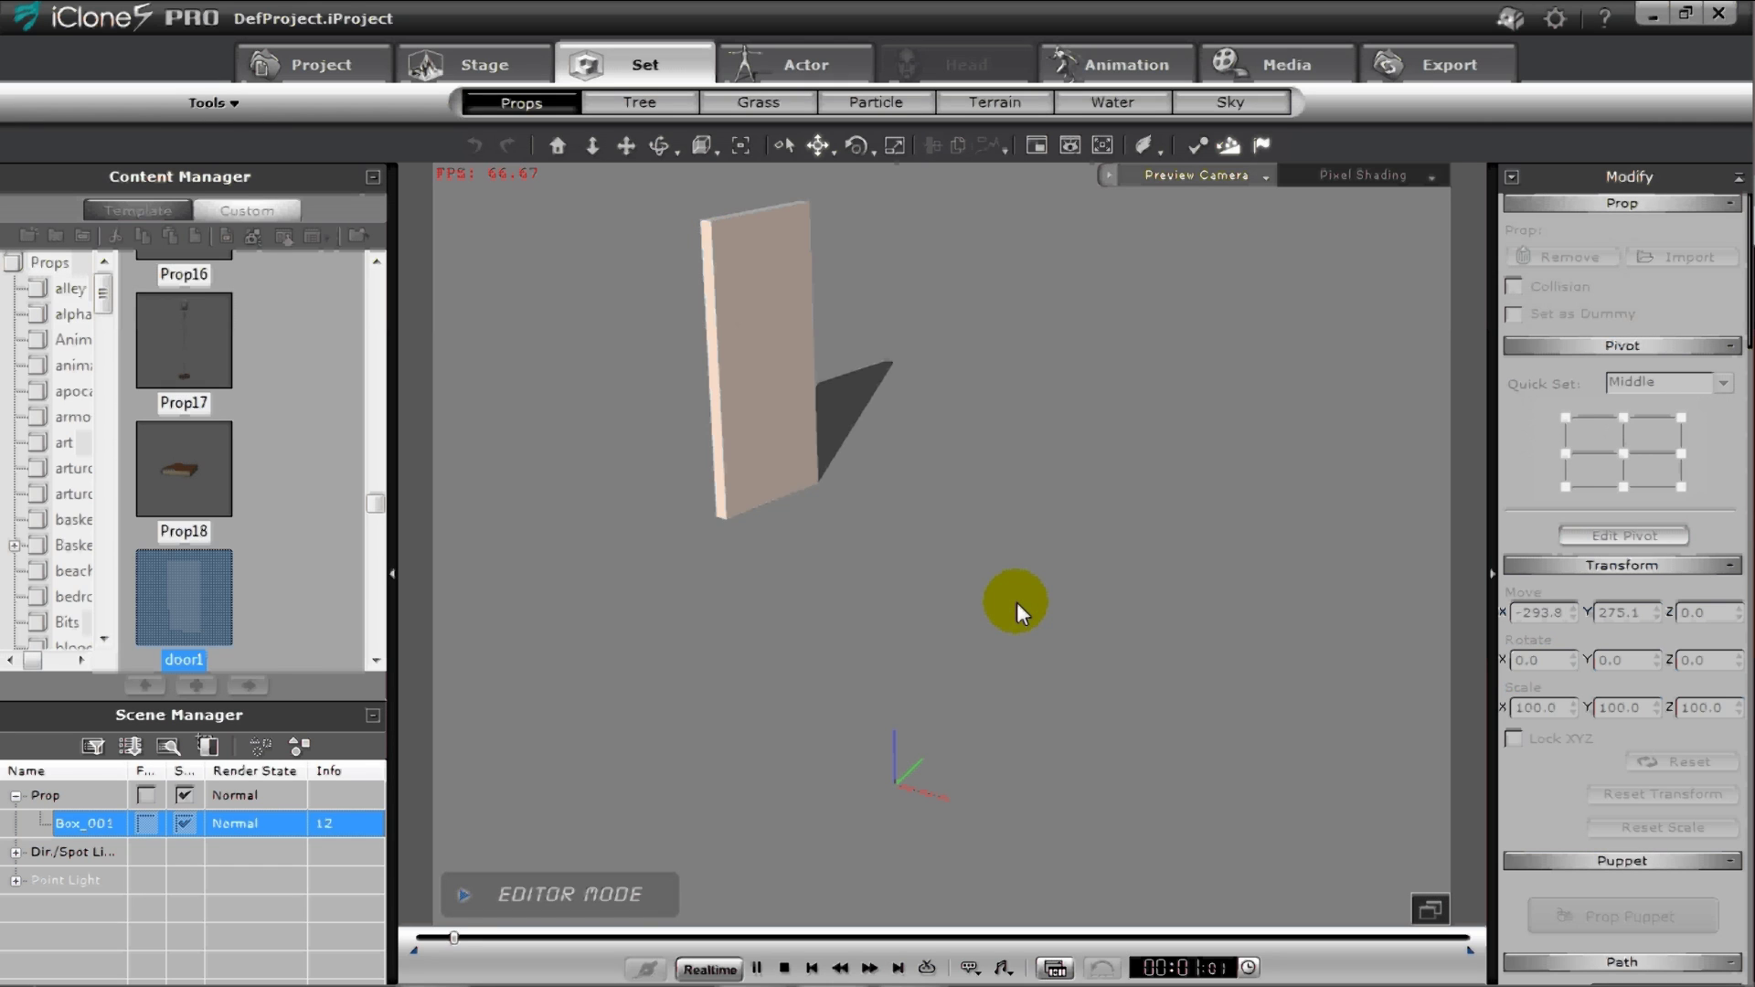
pyautogui.rightClick(792, 413)
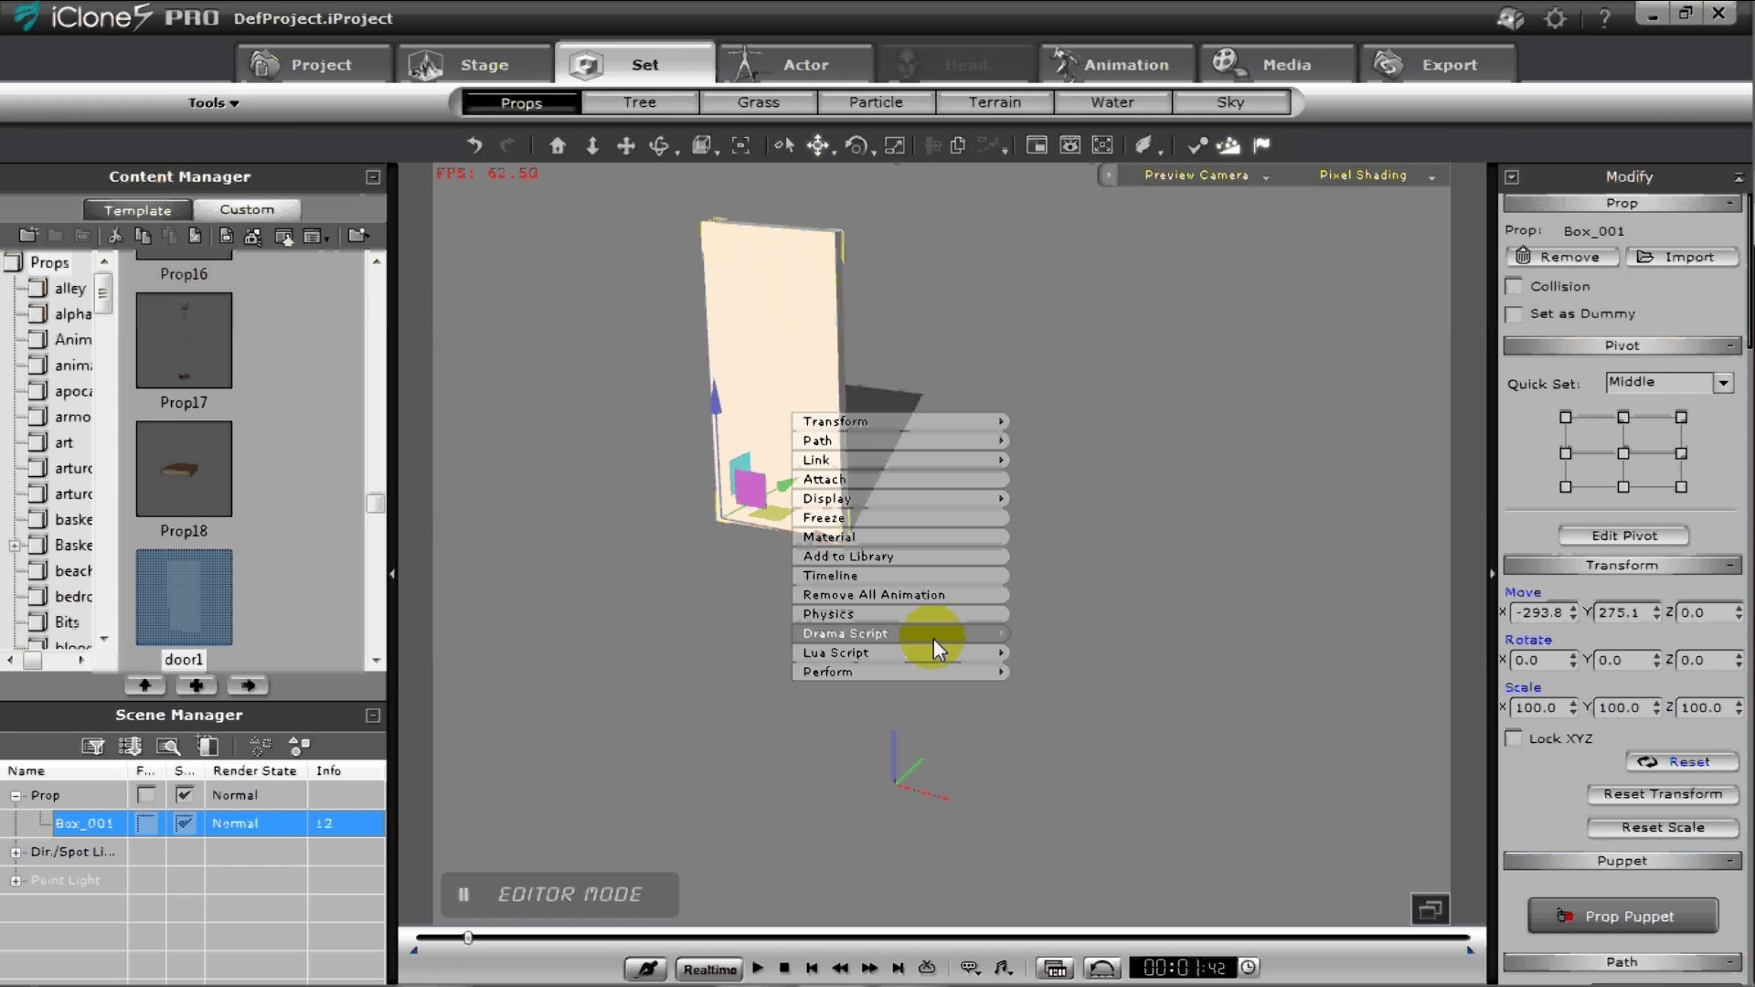
pyautogui.moveTo(934, 674)
pyautogui.click(1035, 676)
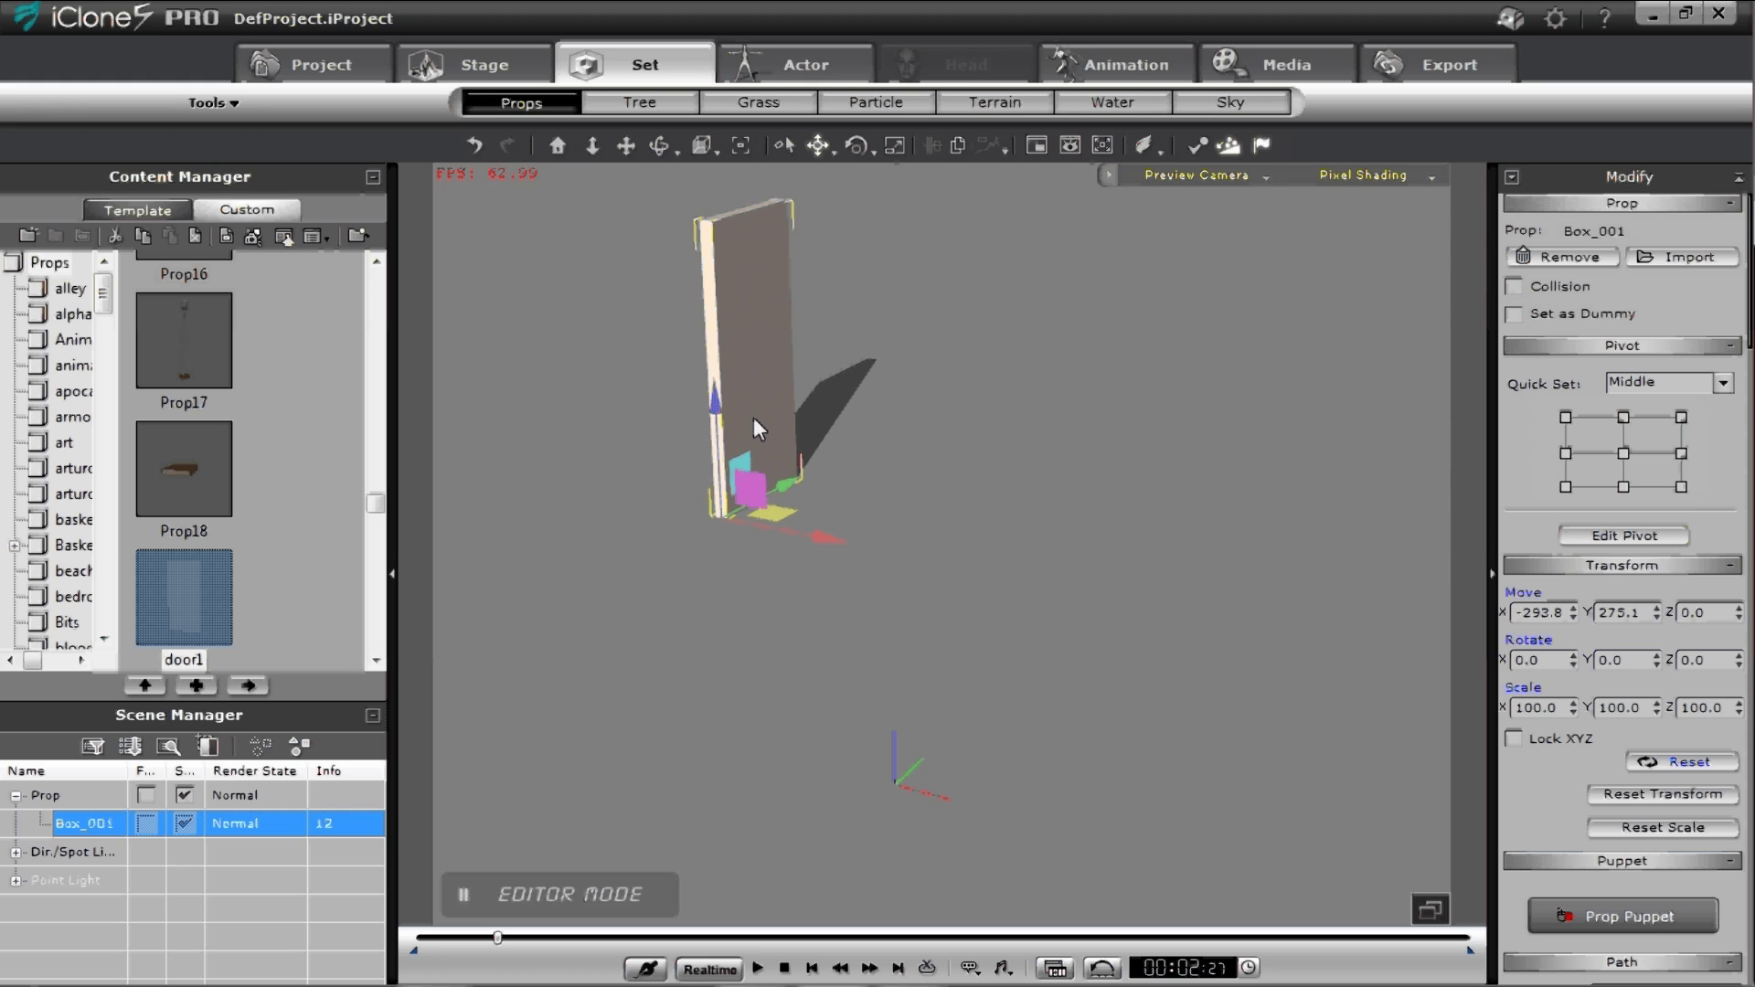
pyautogui.click(786, 968)
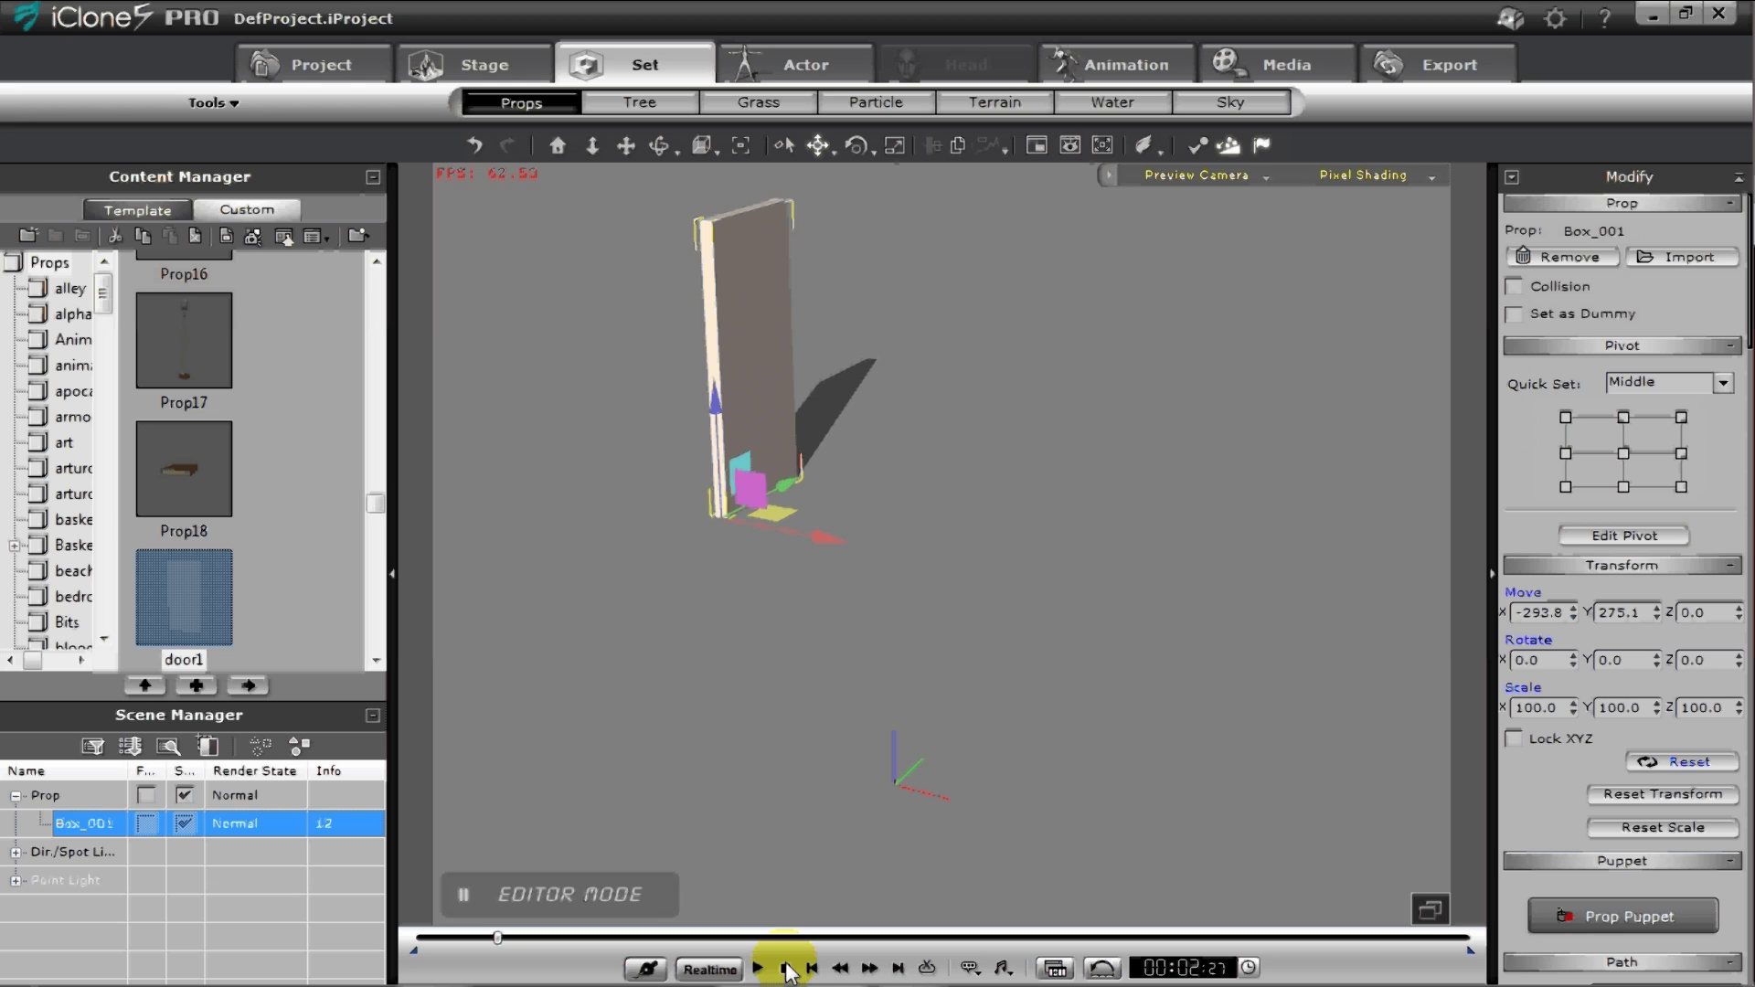